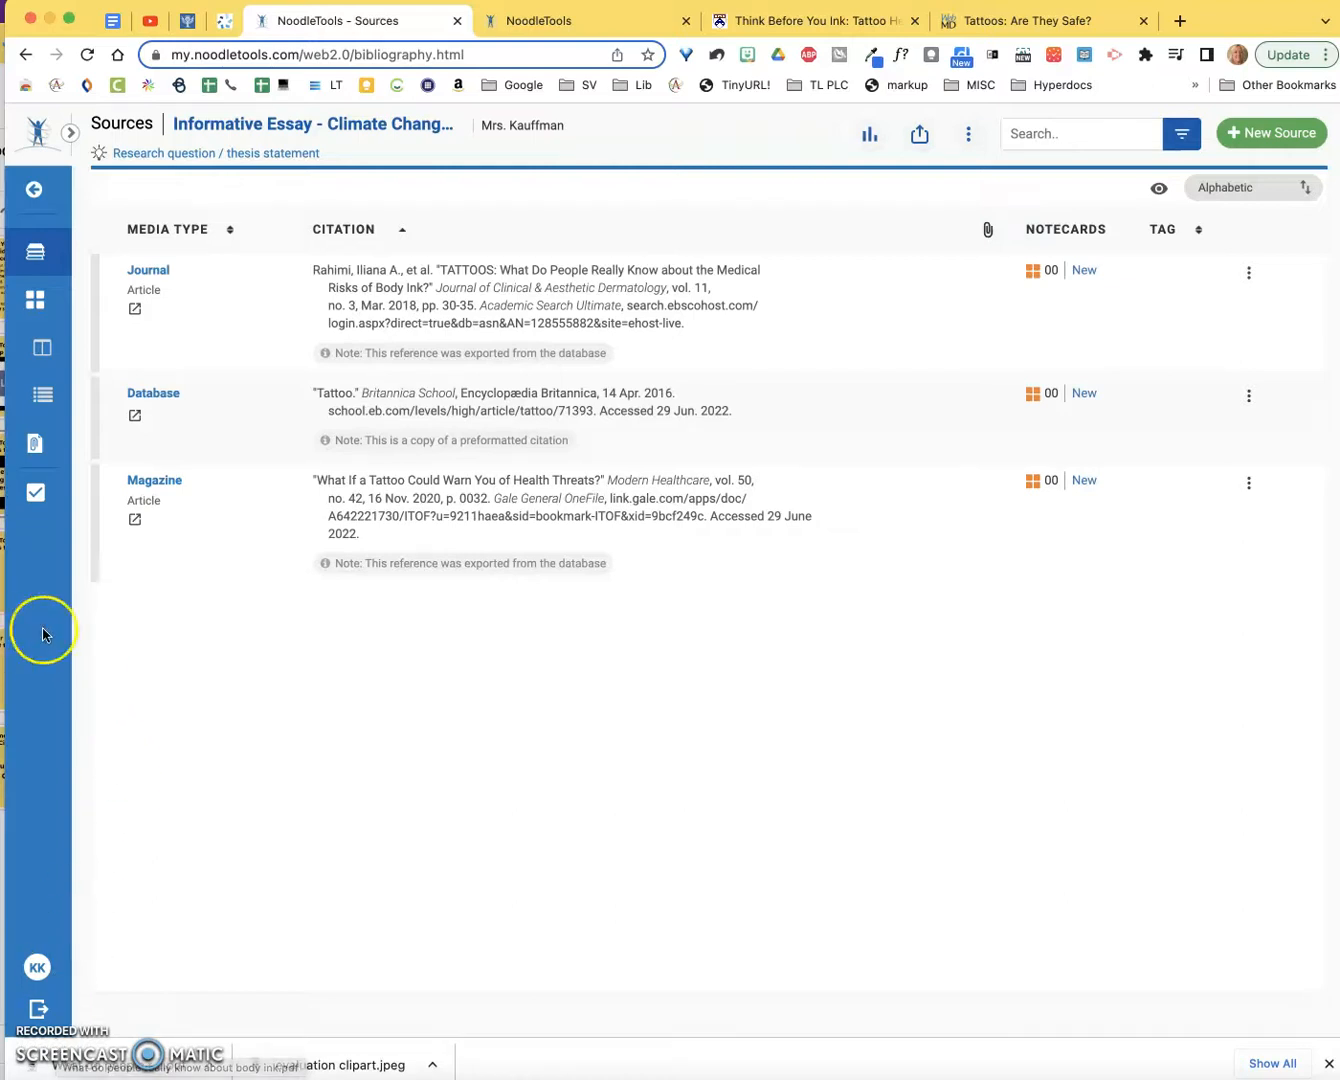
Step: Examine the Penn Medicine article "Think Before You Ink: Tattoo Health Risks" from its heading to its footer for publisher and date details
left_click(760, 28)
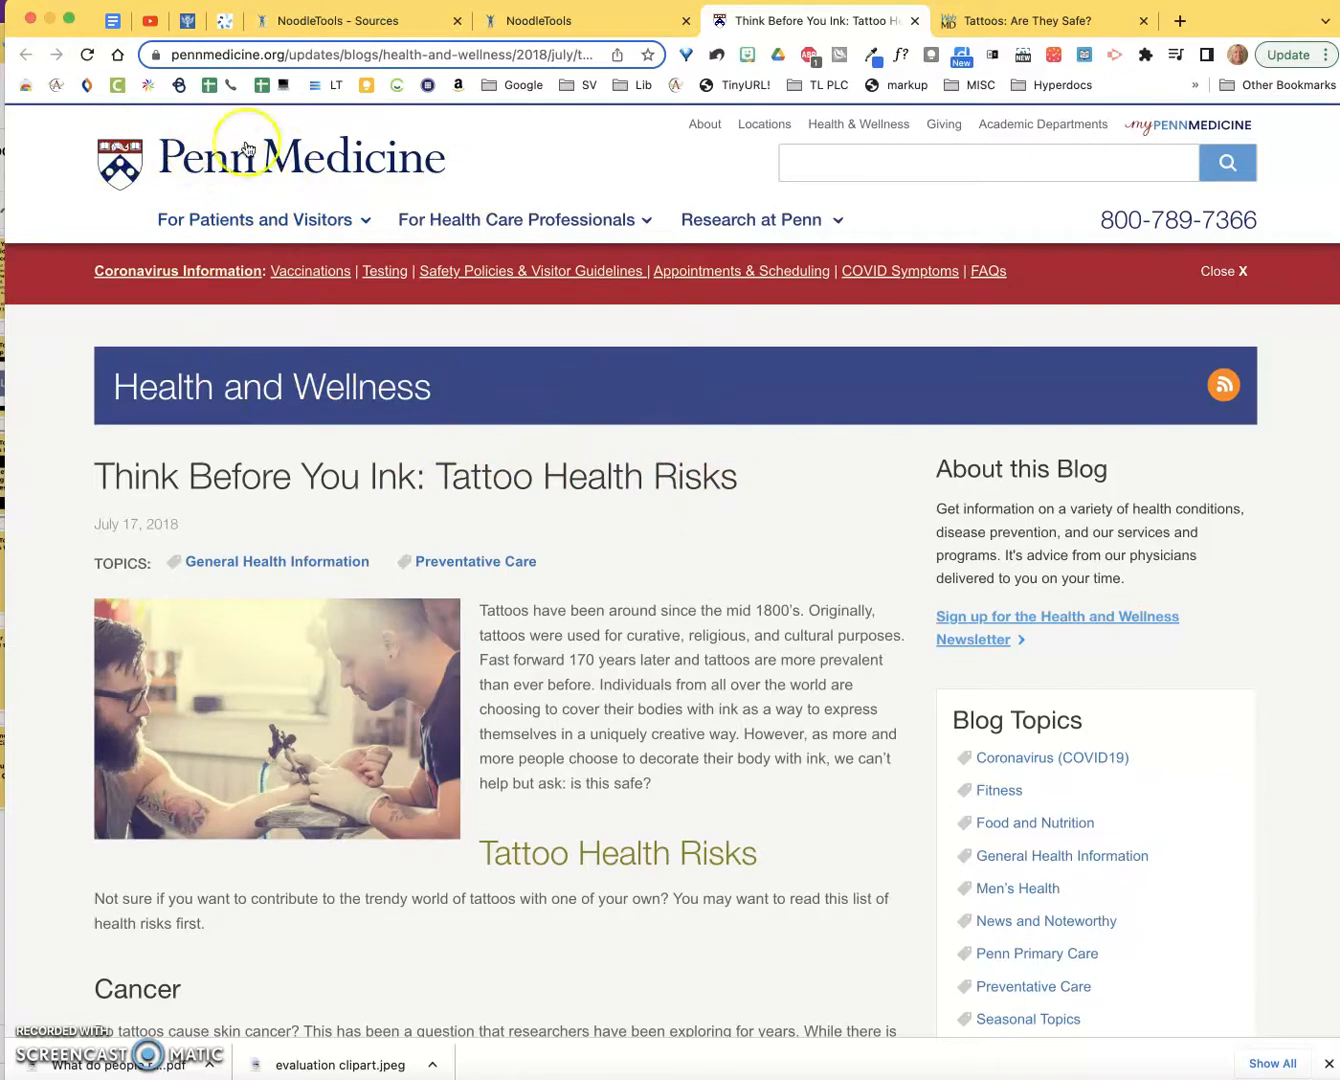
scroll(721, 578, "down", 20)
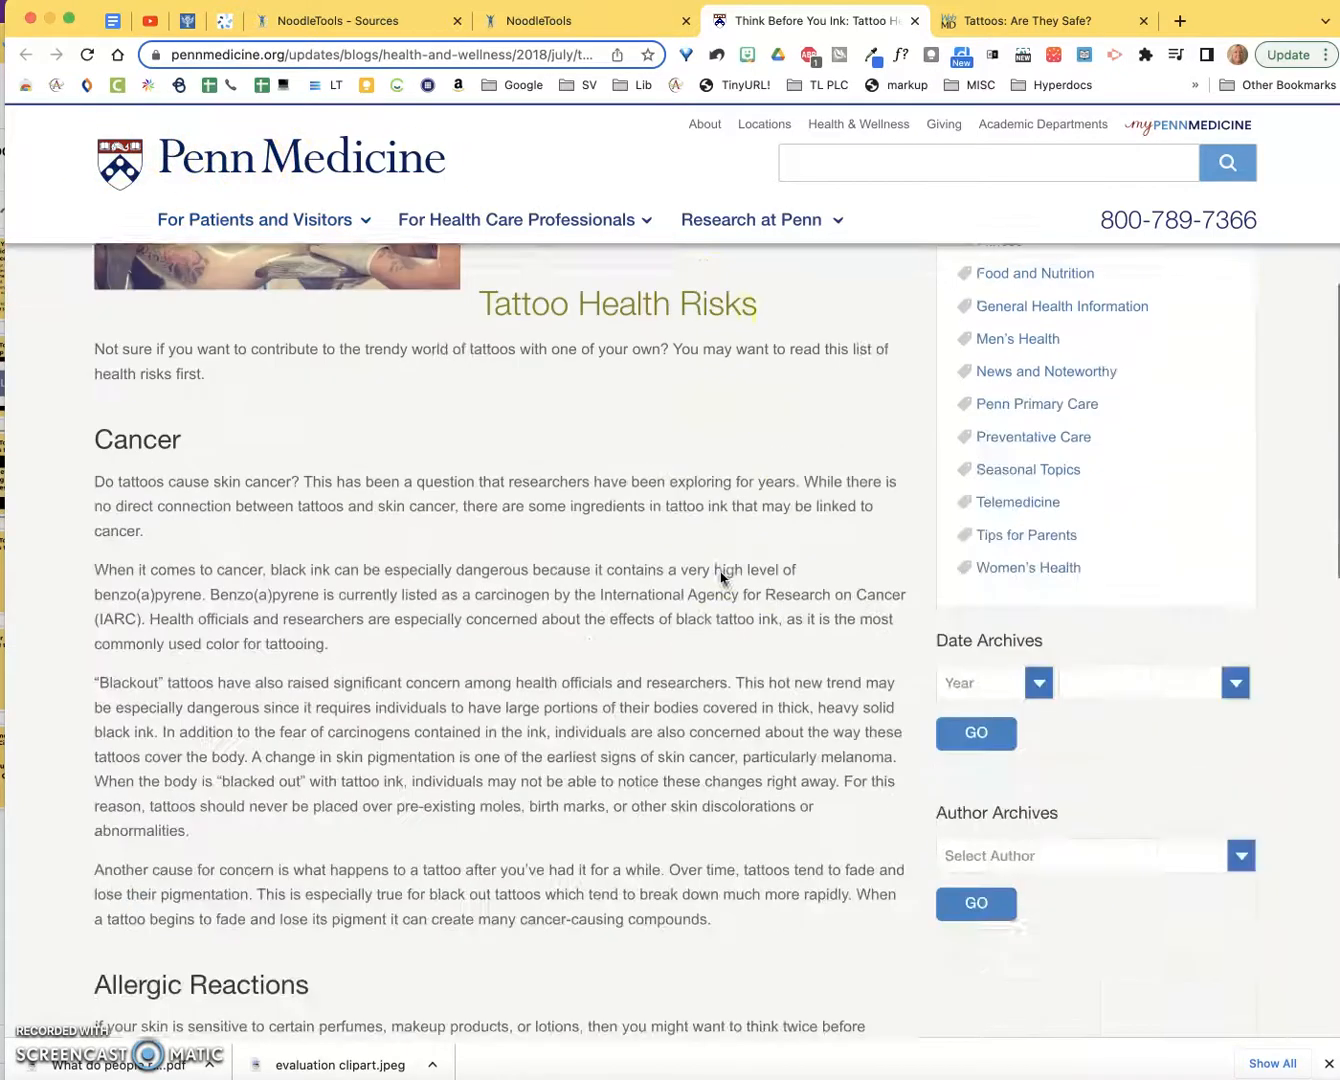
scroll(720, 577, "down", 2)
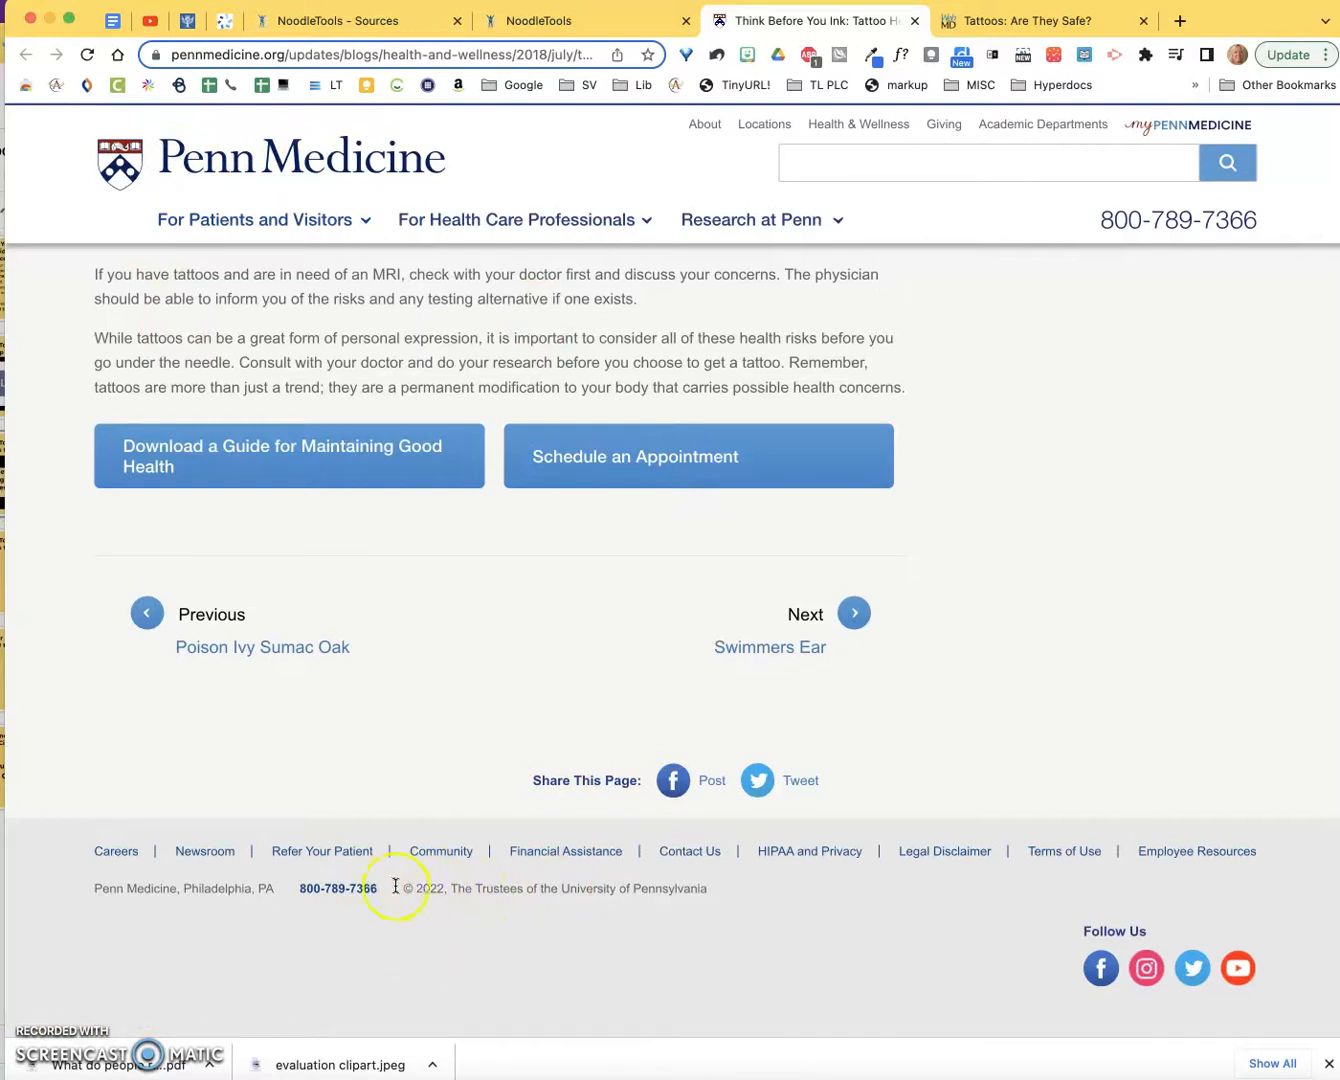
scroll(428, 906, "up", 20)
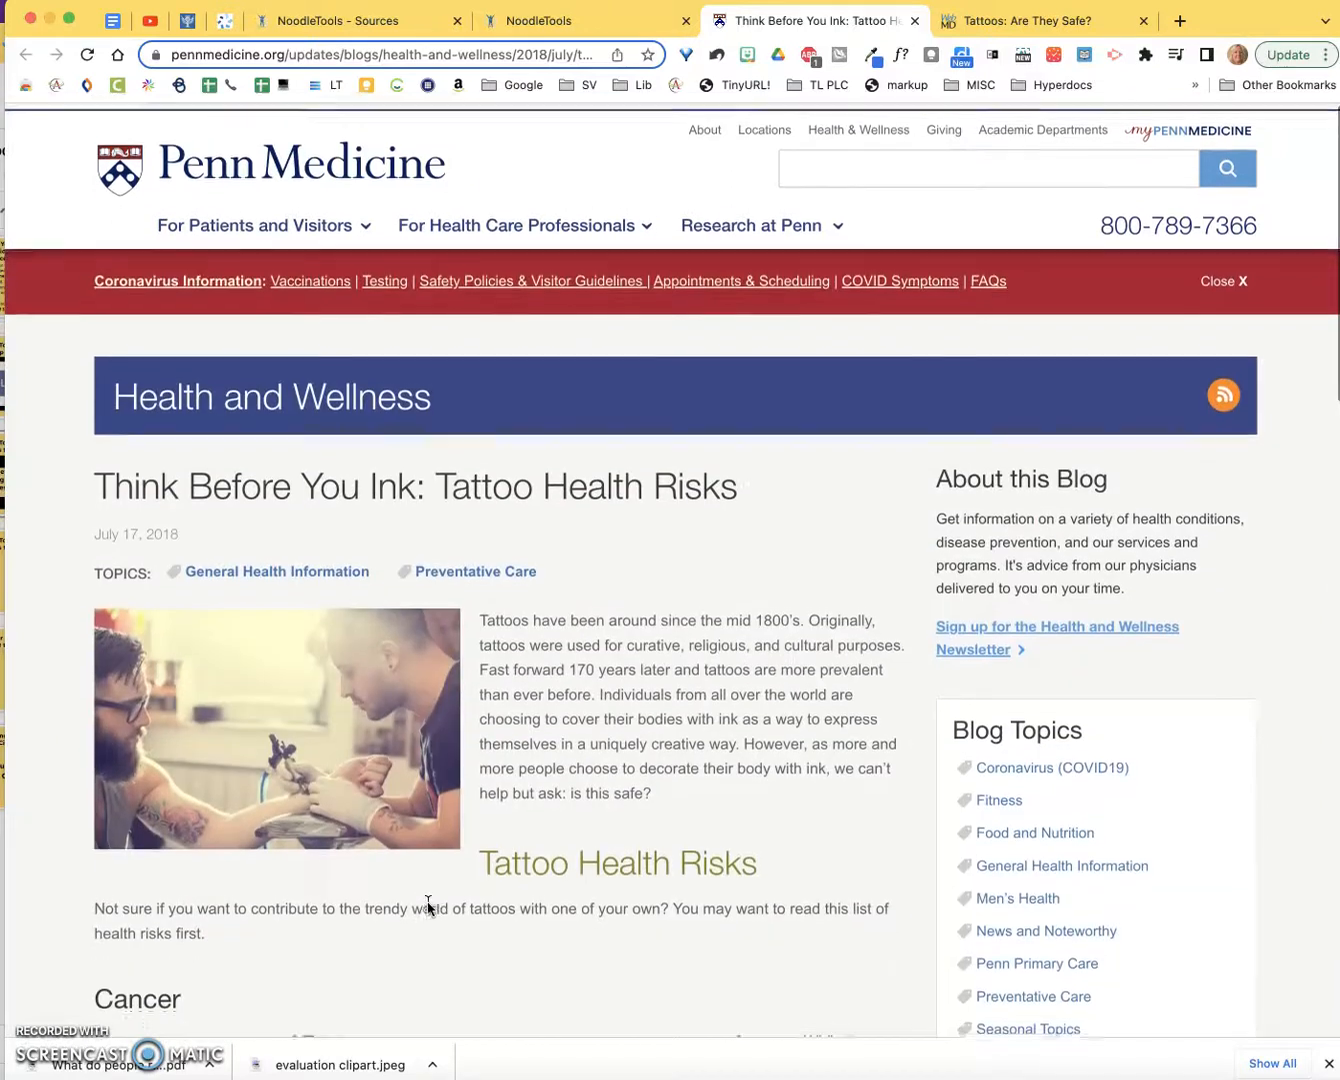
left_click(263, 168)
Step: Return to the NoodleTools sources and start a new citation for a Web Page found on a website, continuing to its entry form
left_click(302, 22)
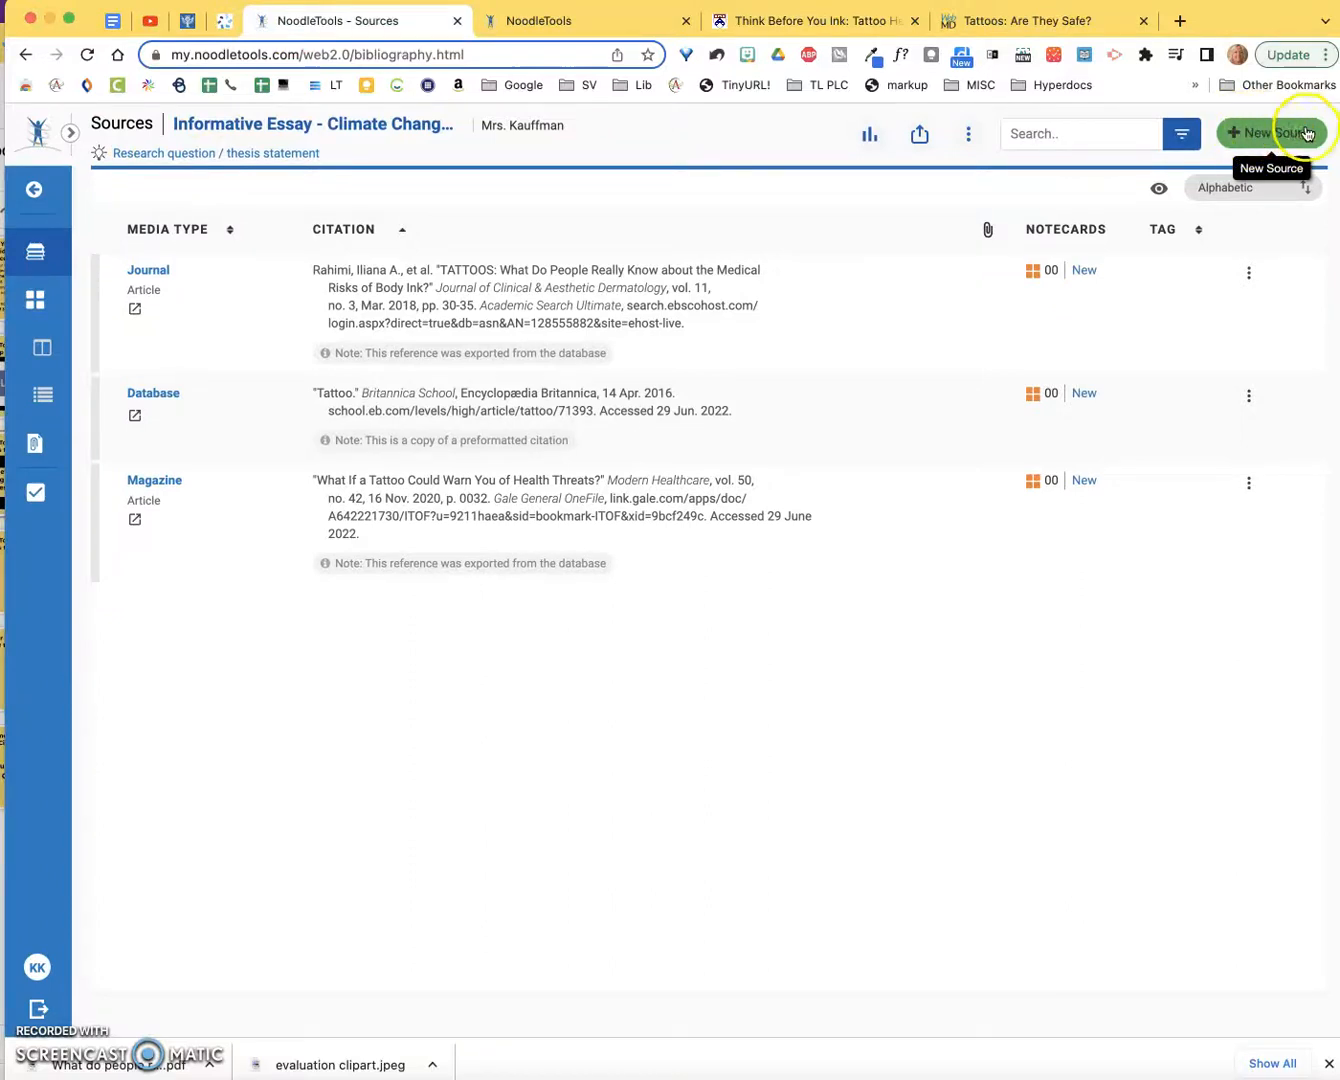
left_click(1268, 132)
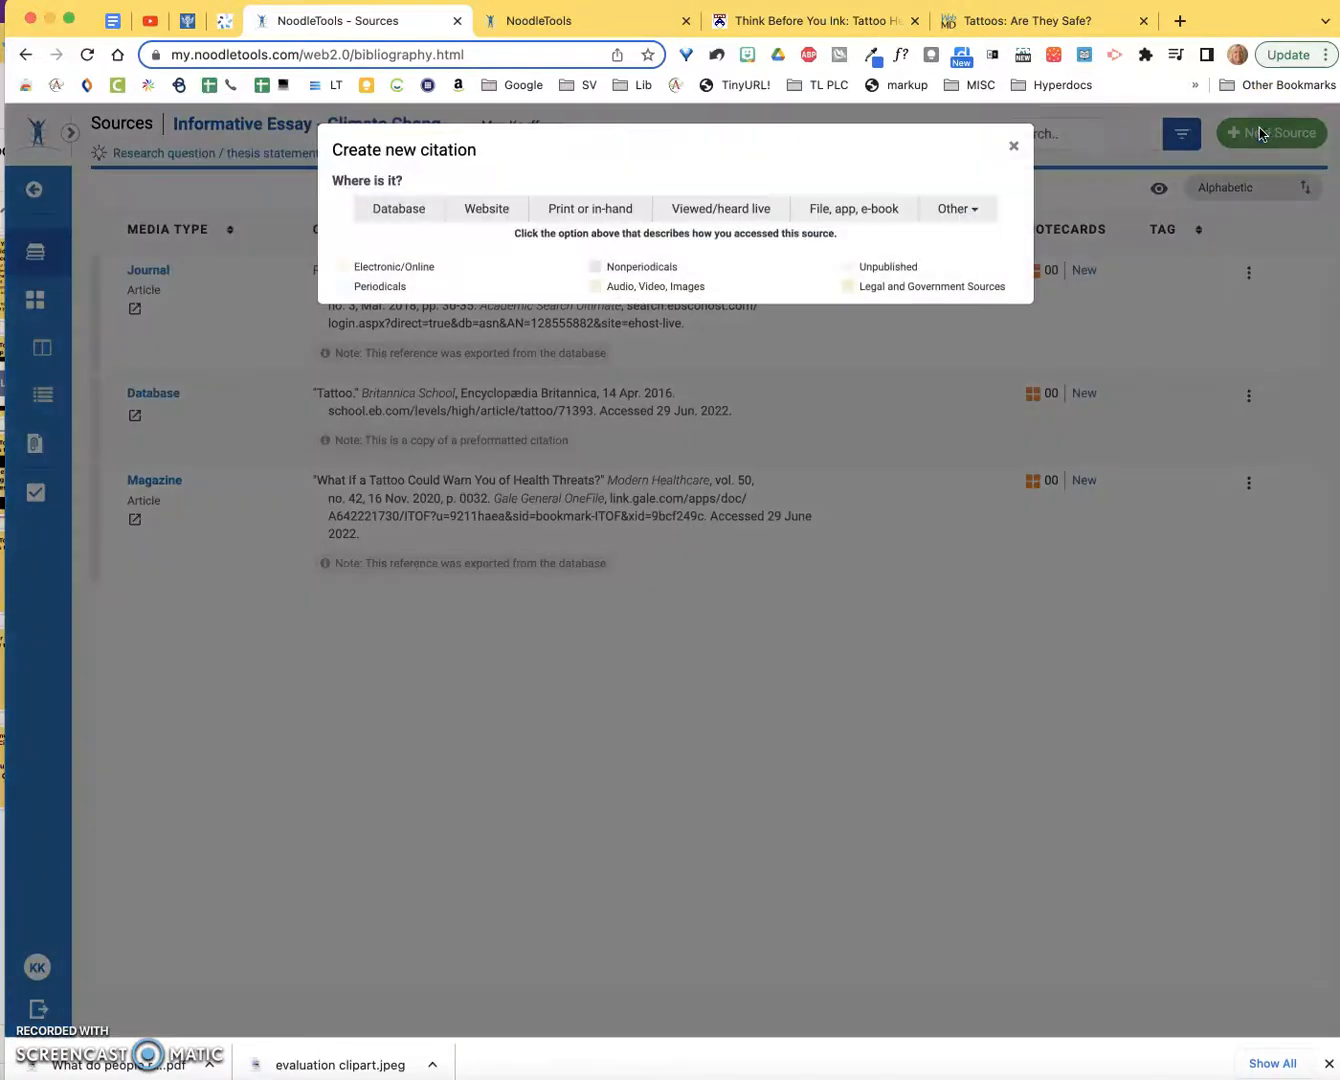
left_click(484, 212)
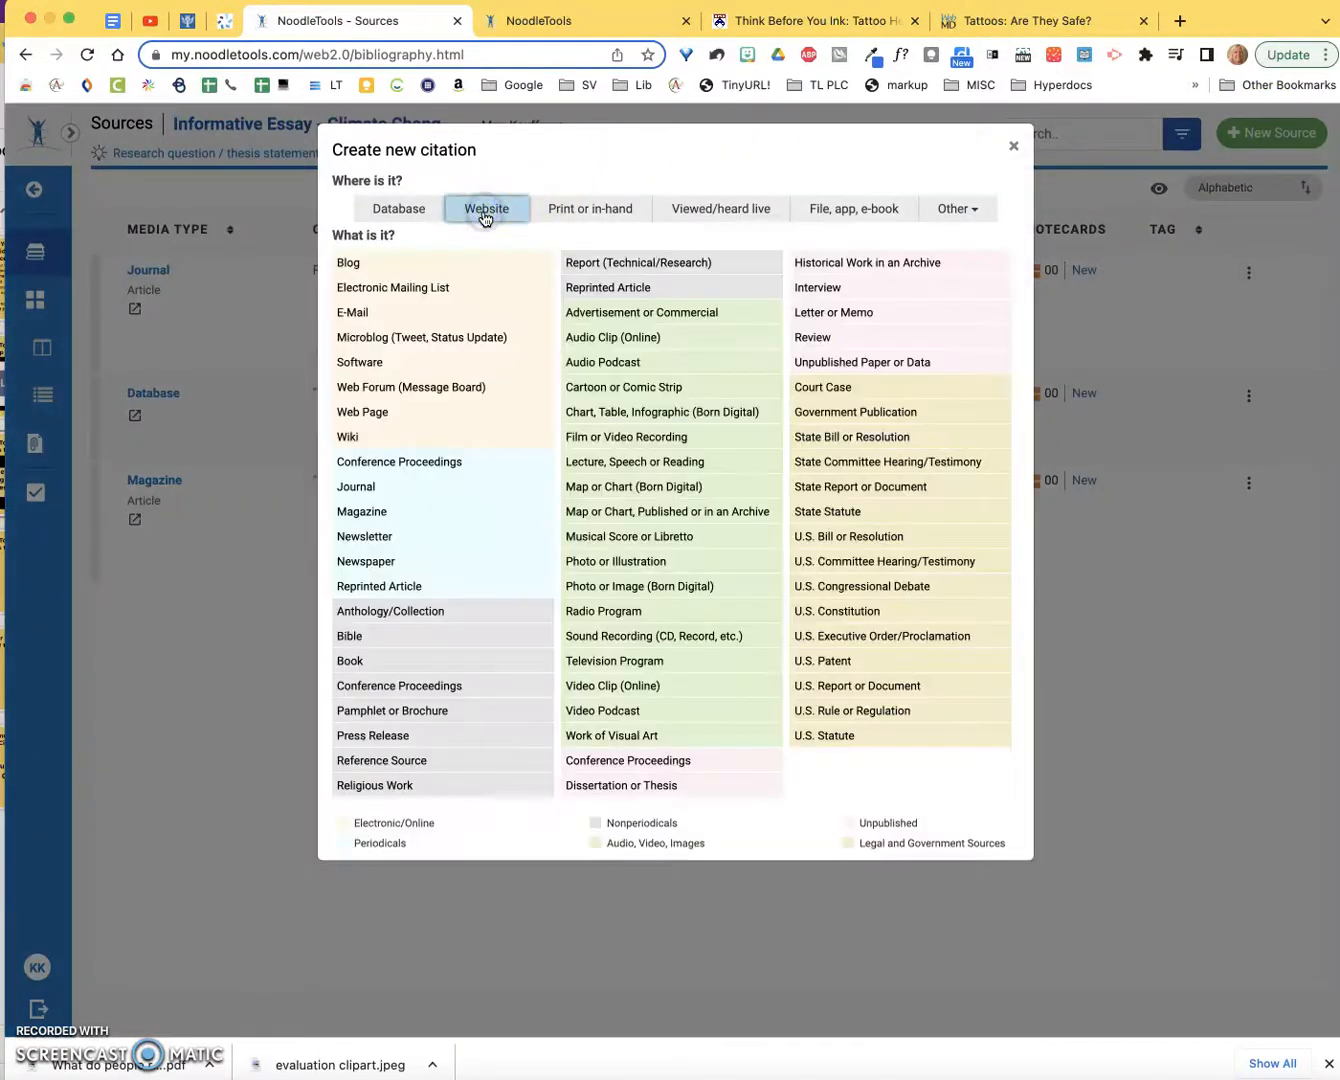
left_click(490, 227)
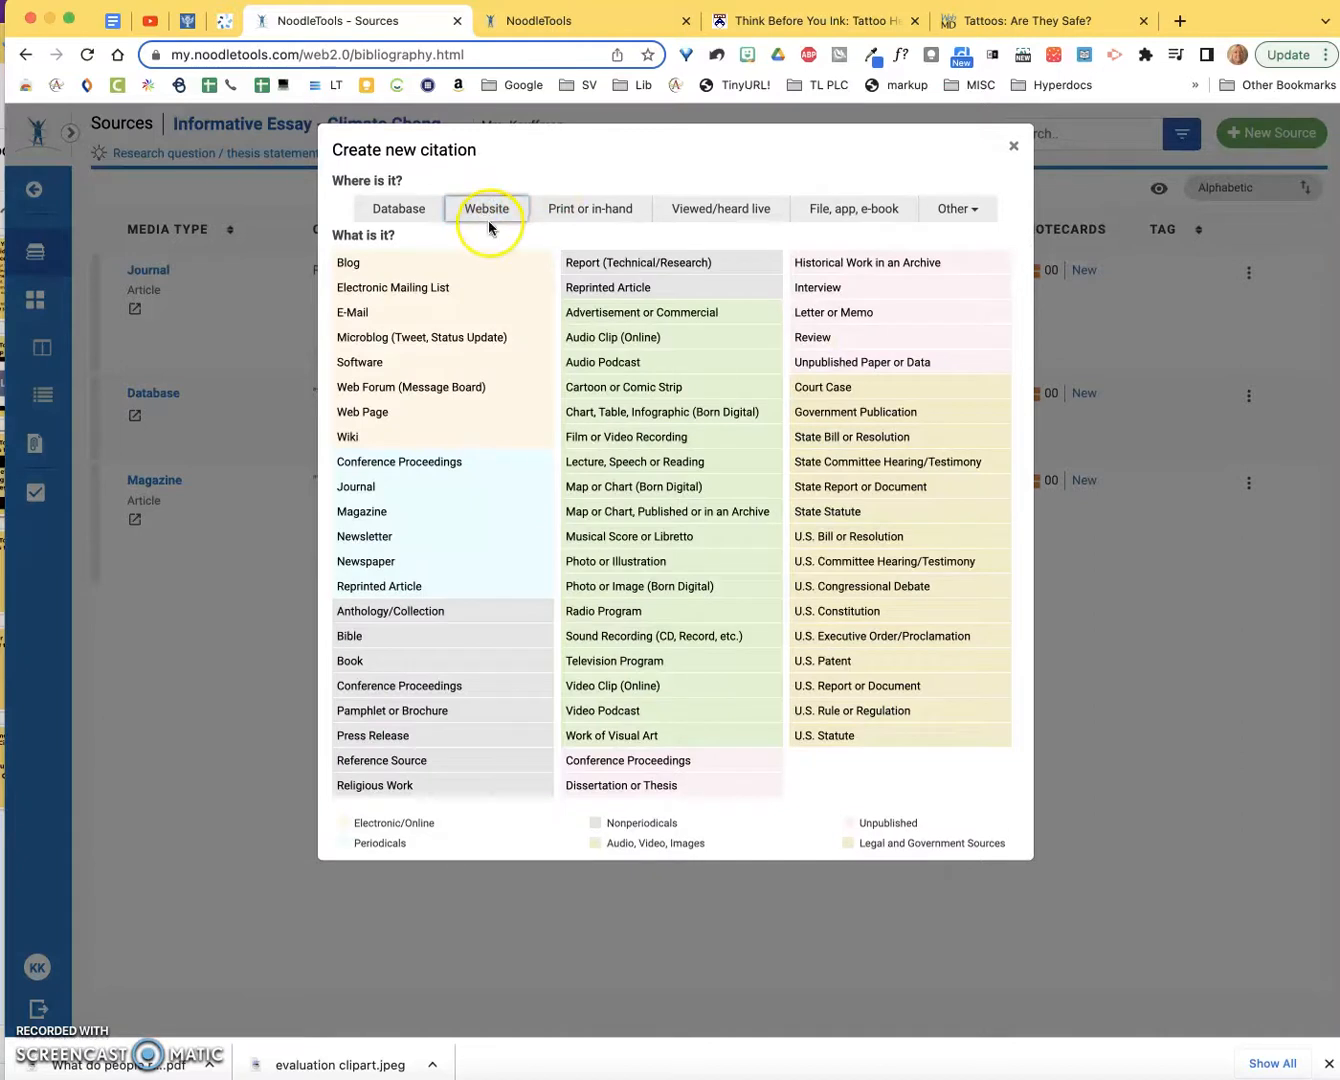
left_click(362, 413)
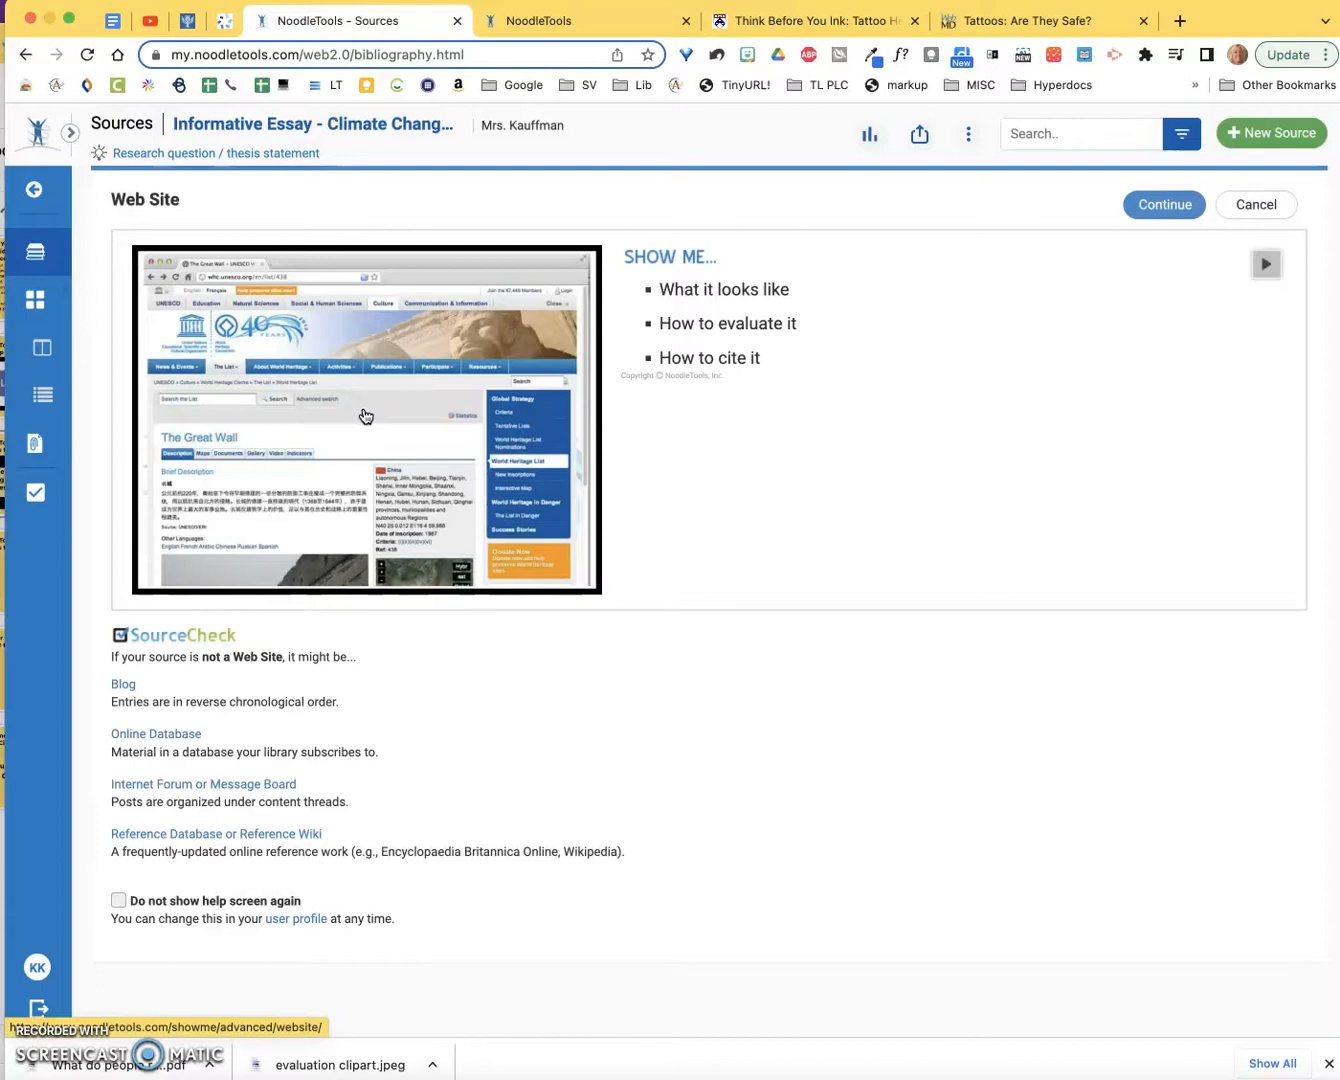
left_click(1160, 205)
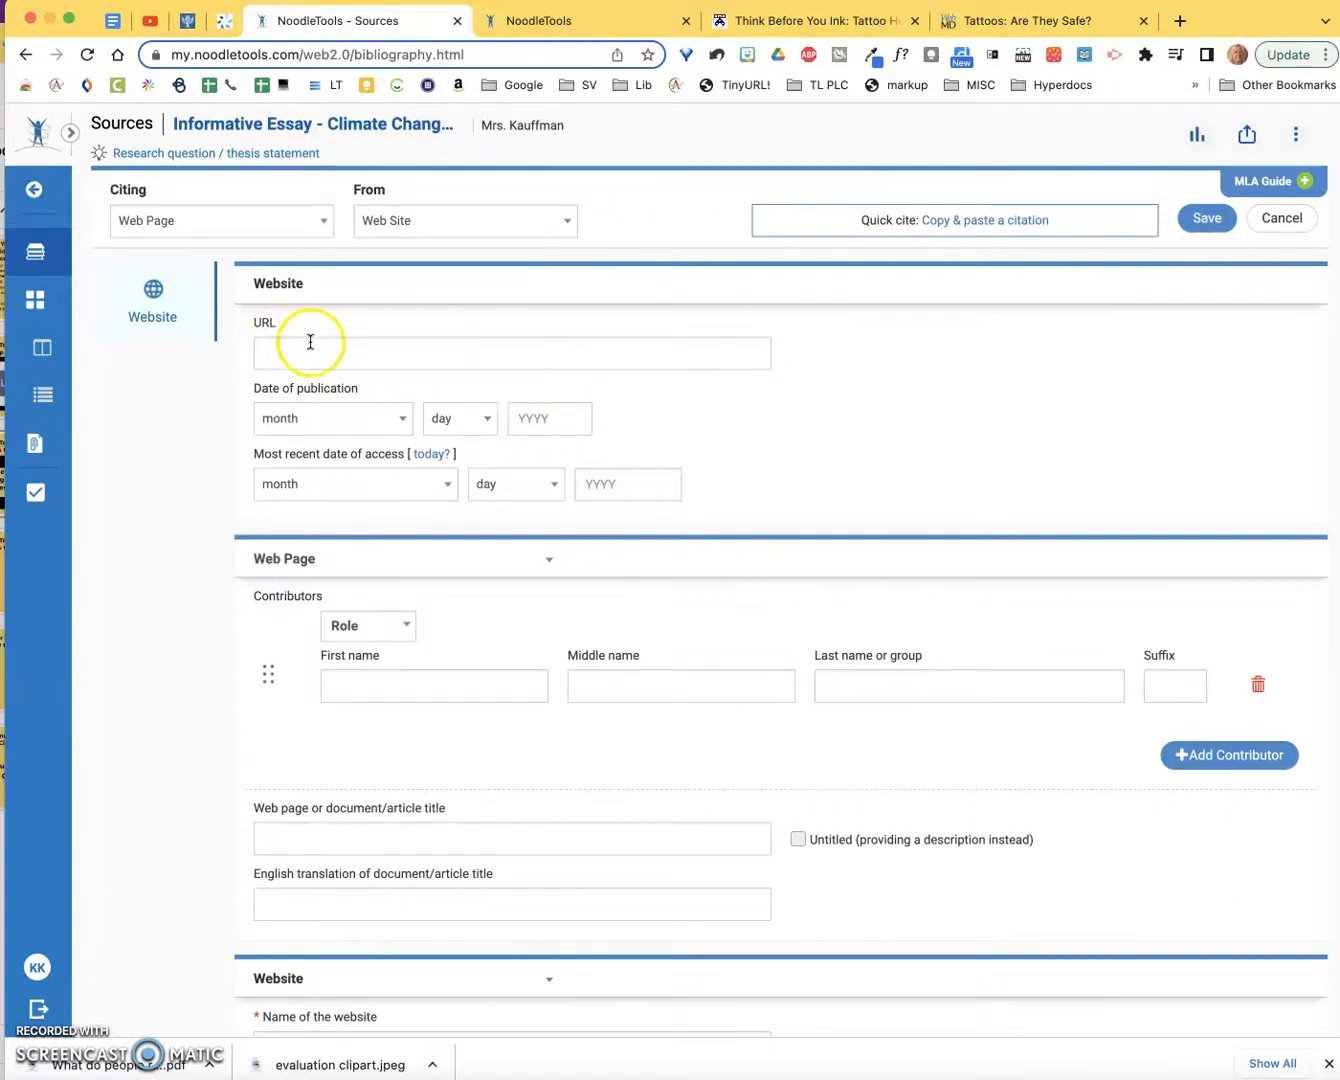
Step: Copy the Penn Medicine tattoo article's web address into the URL of the new citation
left_click(839, 11)
left_click(365, 55)
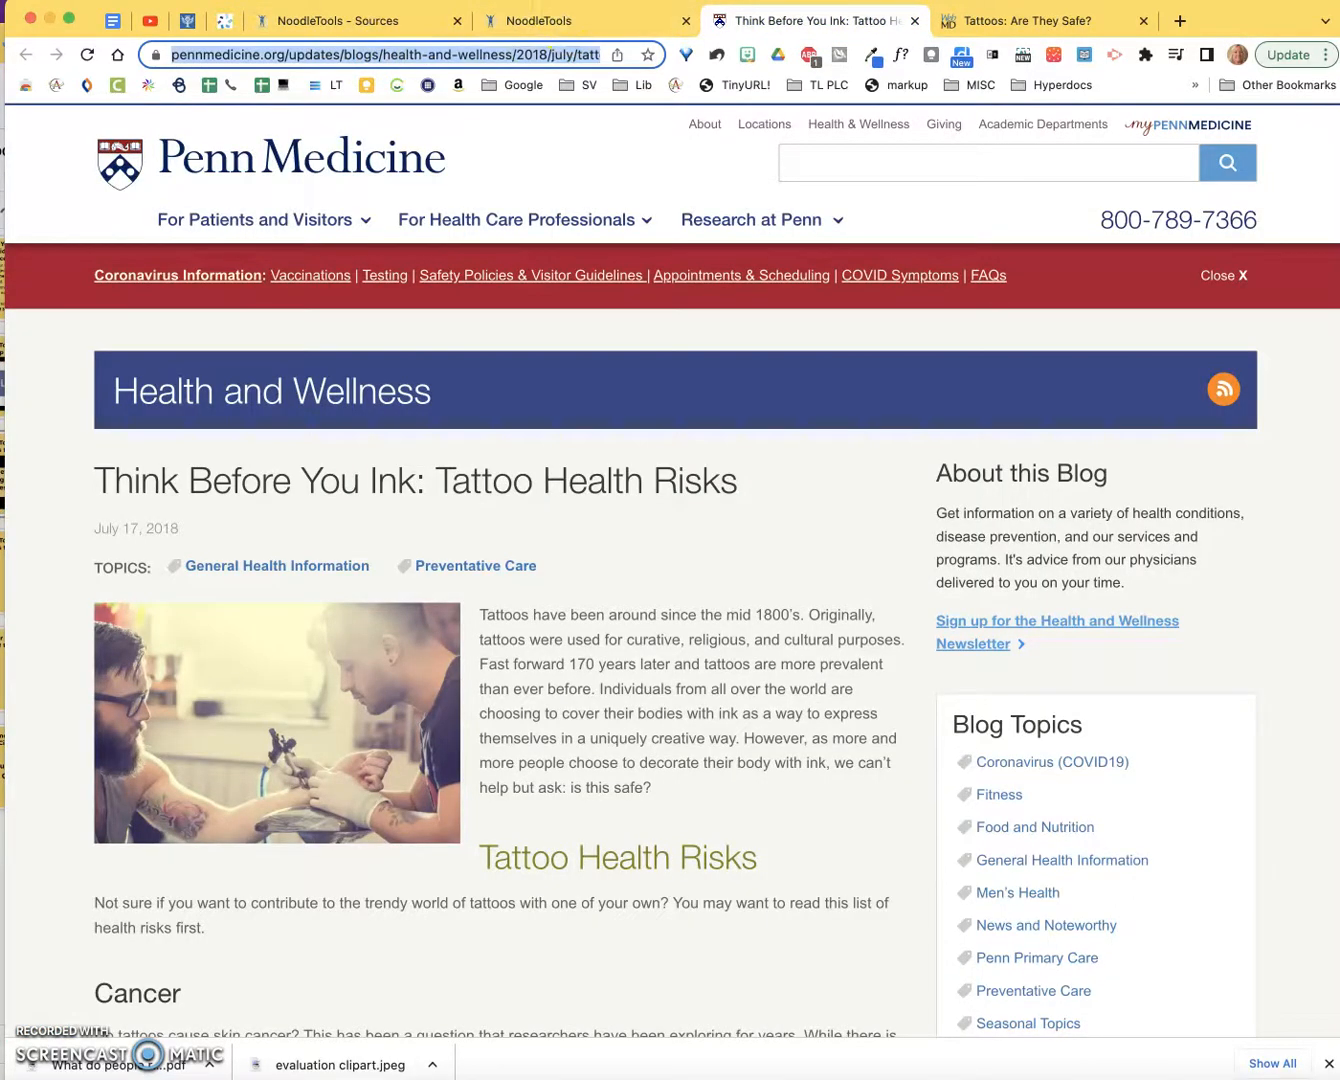
left_click(383, 13)
left_click(340, 352)
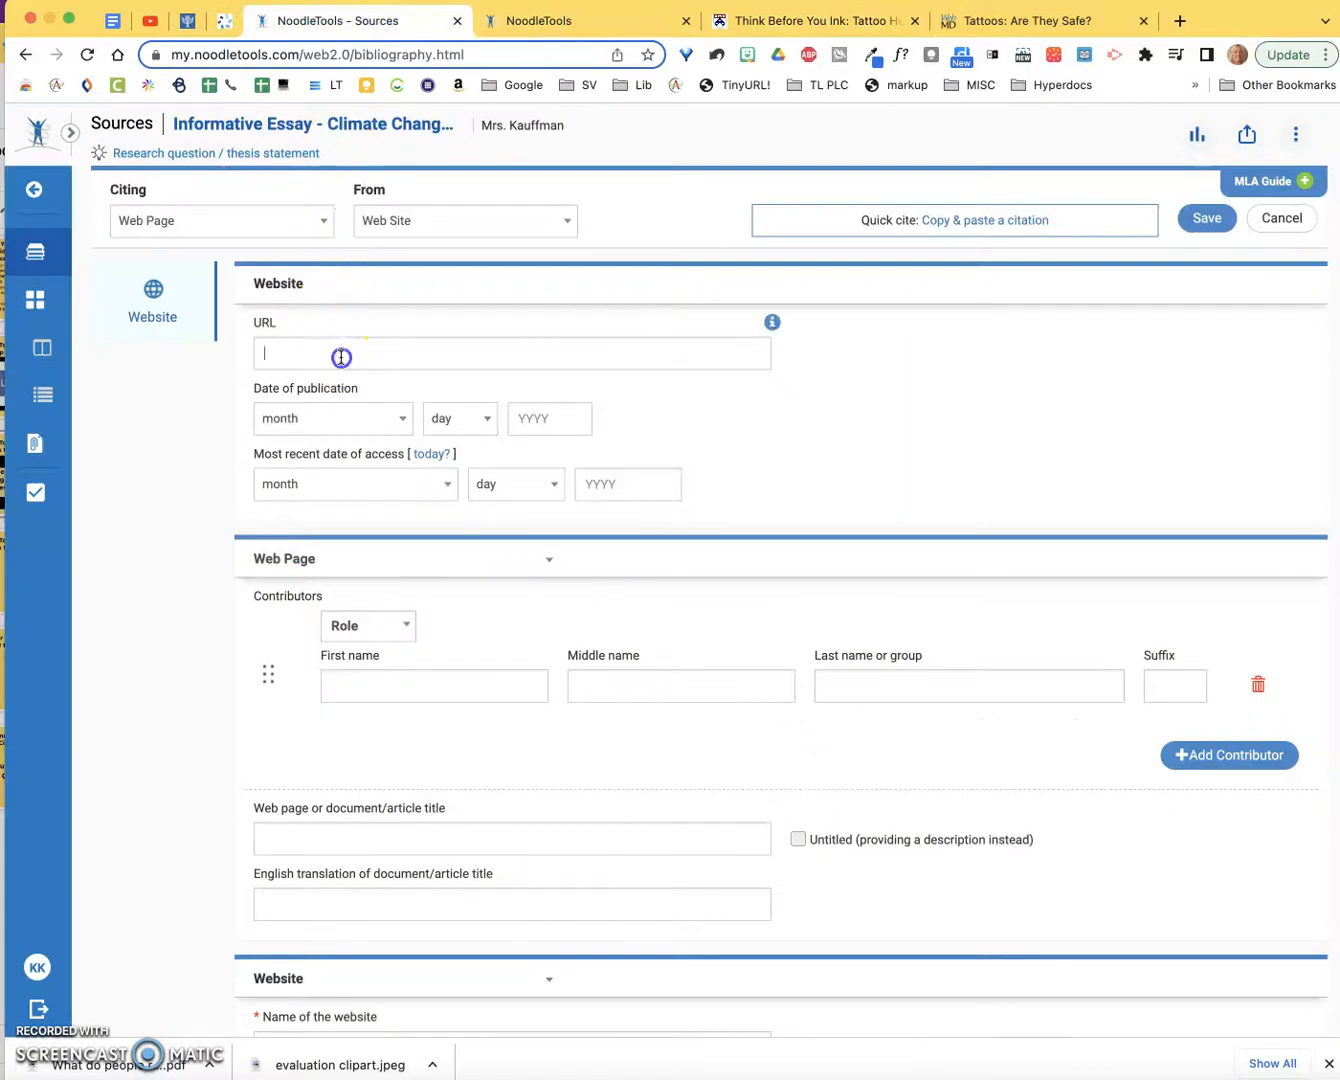
type("https://www.pennmedicine.org/updates/blogs/health-and-wellness/2018/july/tattoo-health-risks")
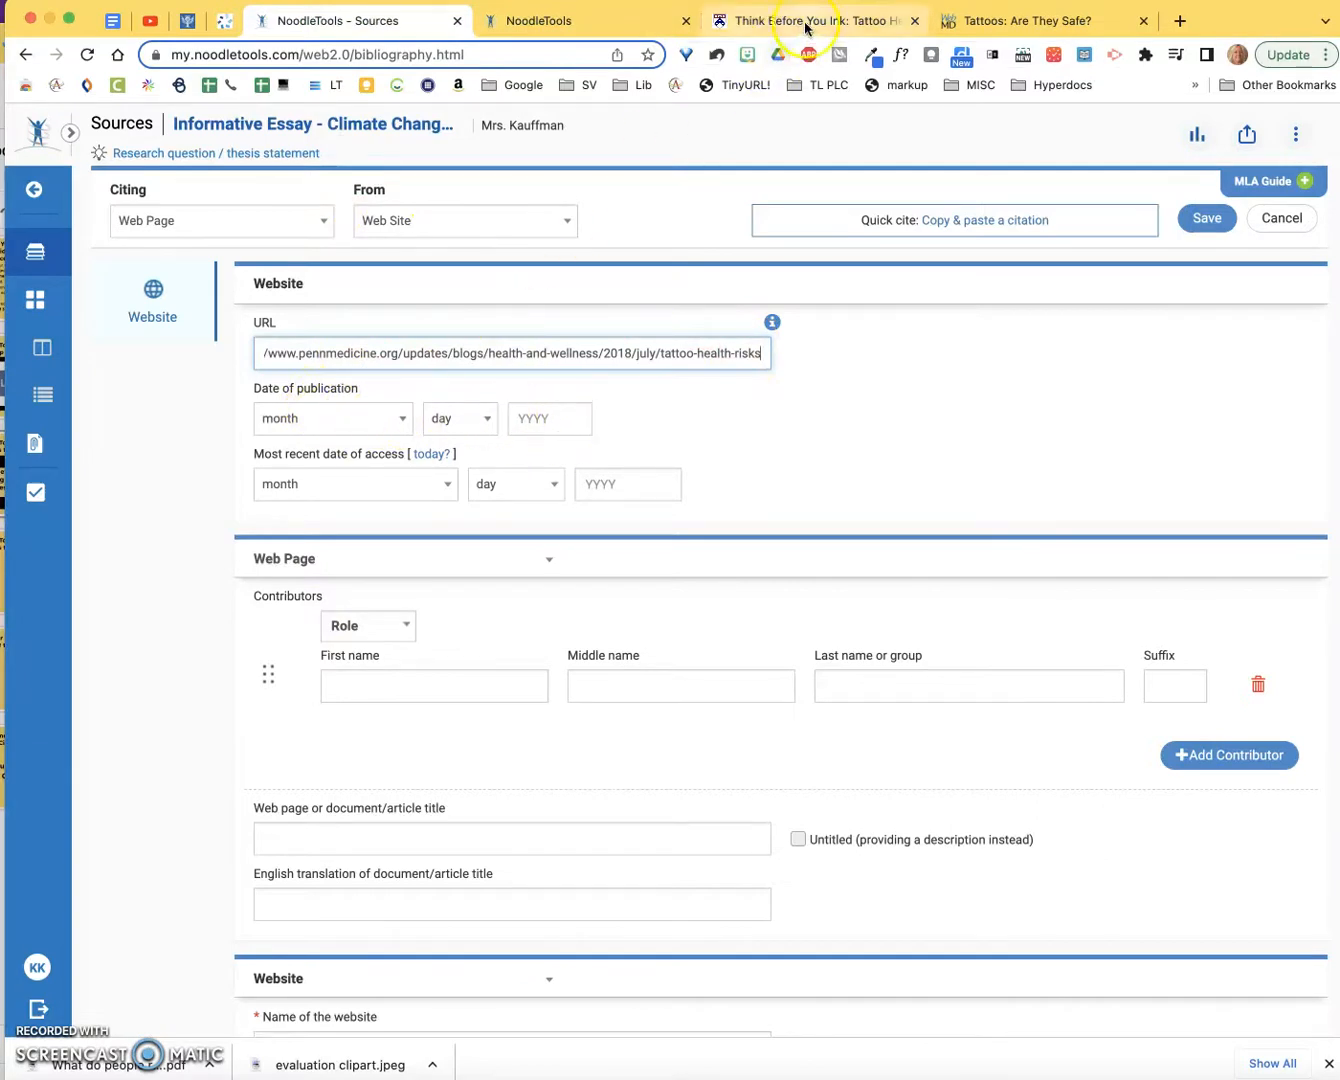
Step: Check the article's date and set the citation's date of publication to July 17, 2018
left_click(541, 423)
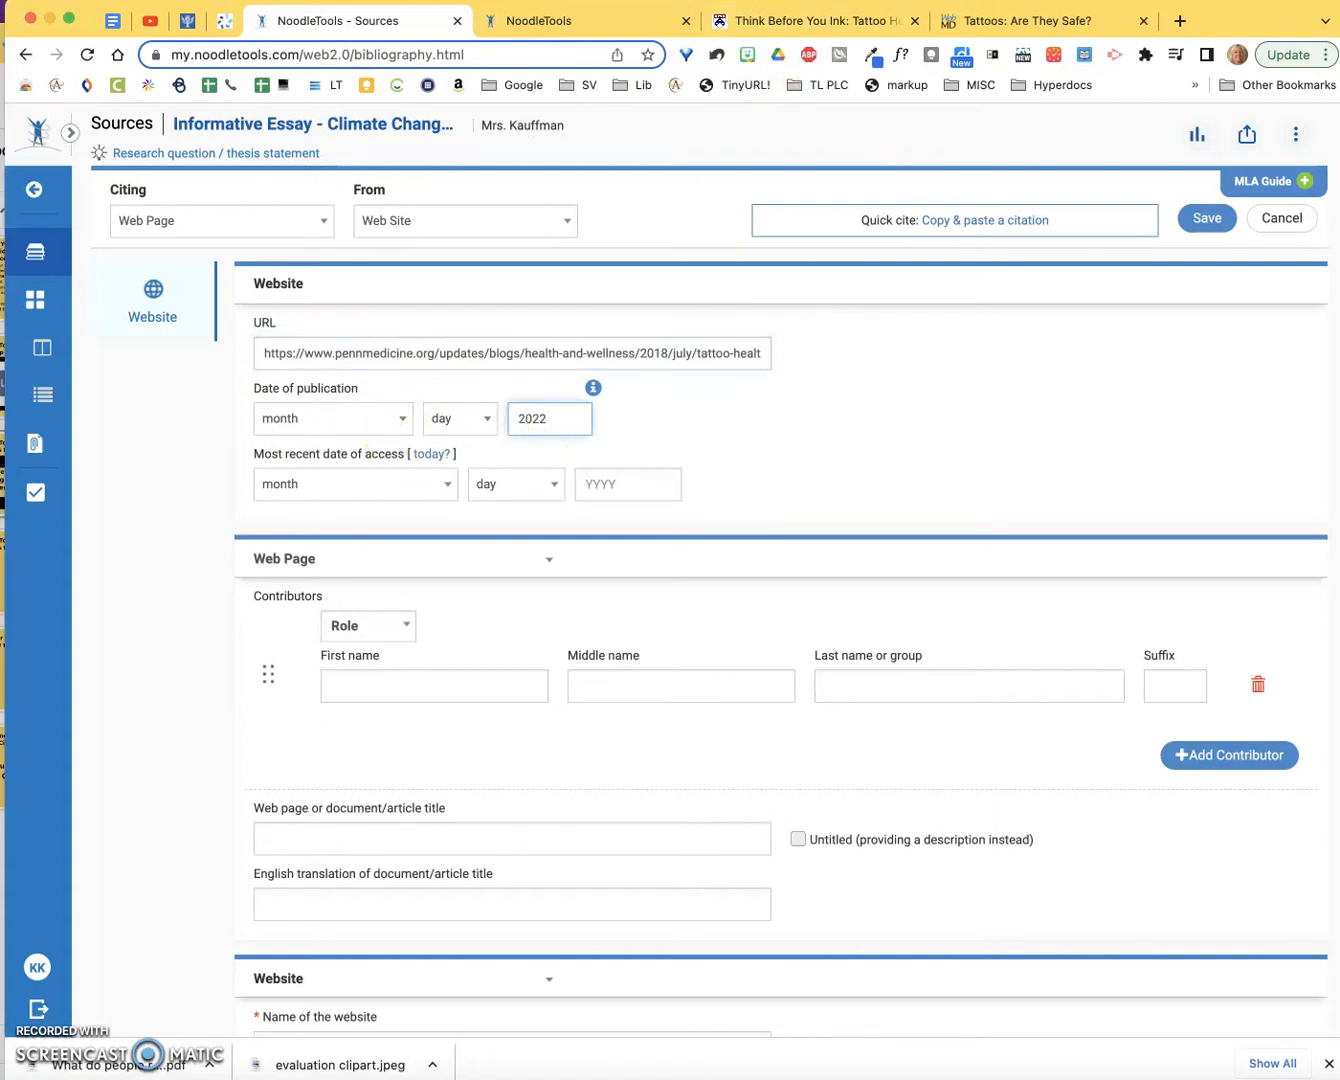
left_click(720, 20)
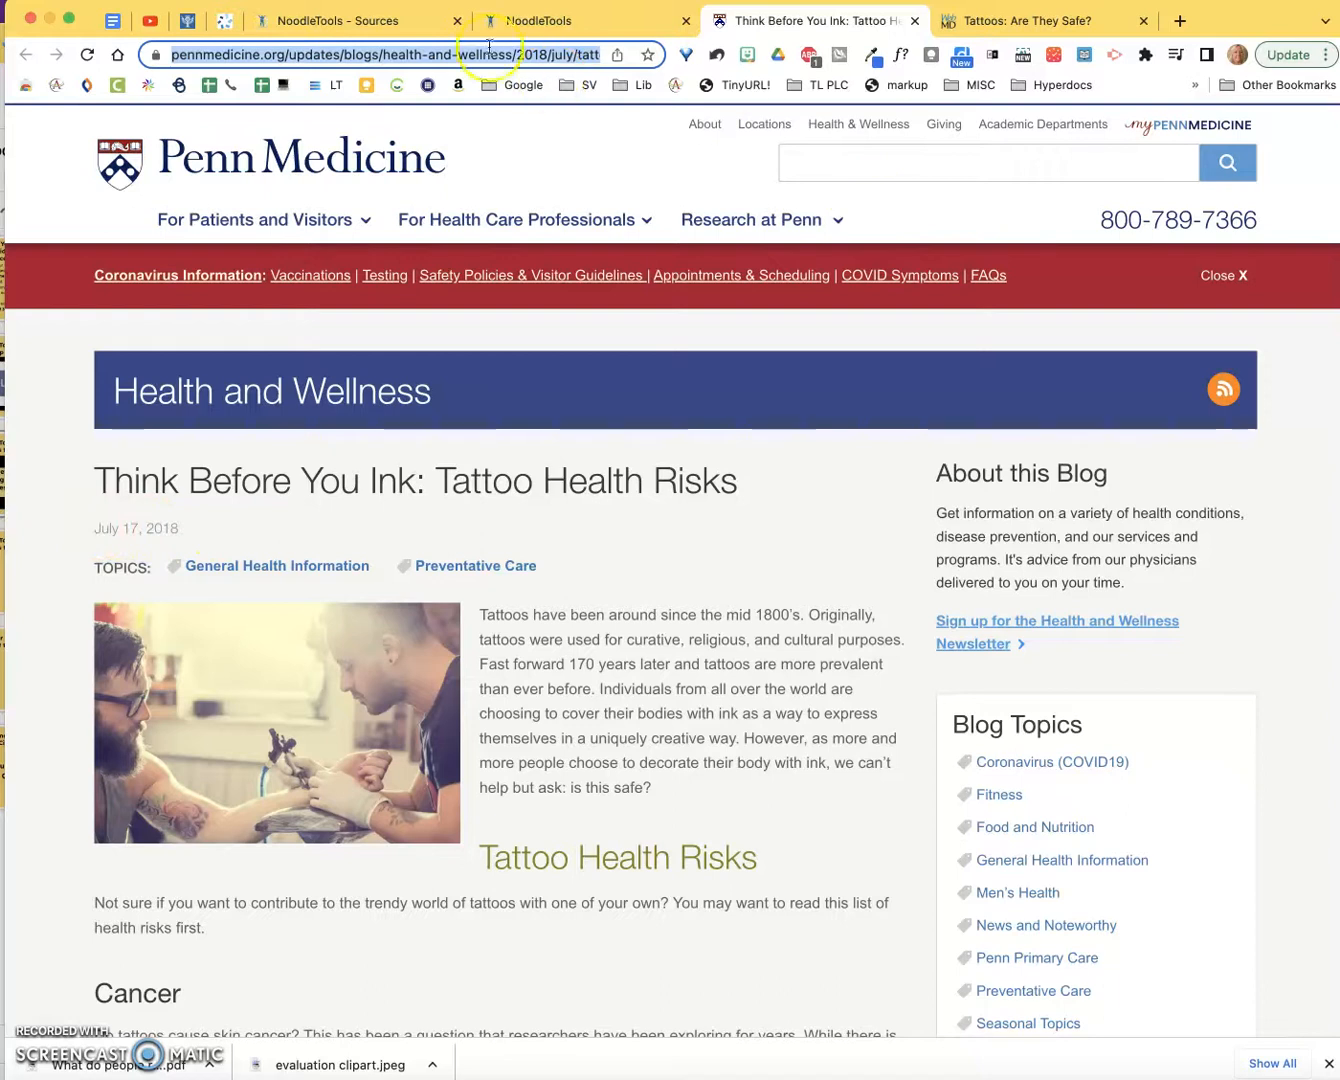
left_click(377, 21)
left_click(337, 418)
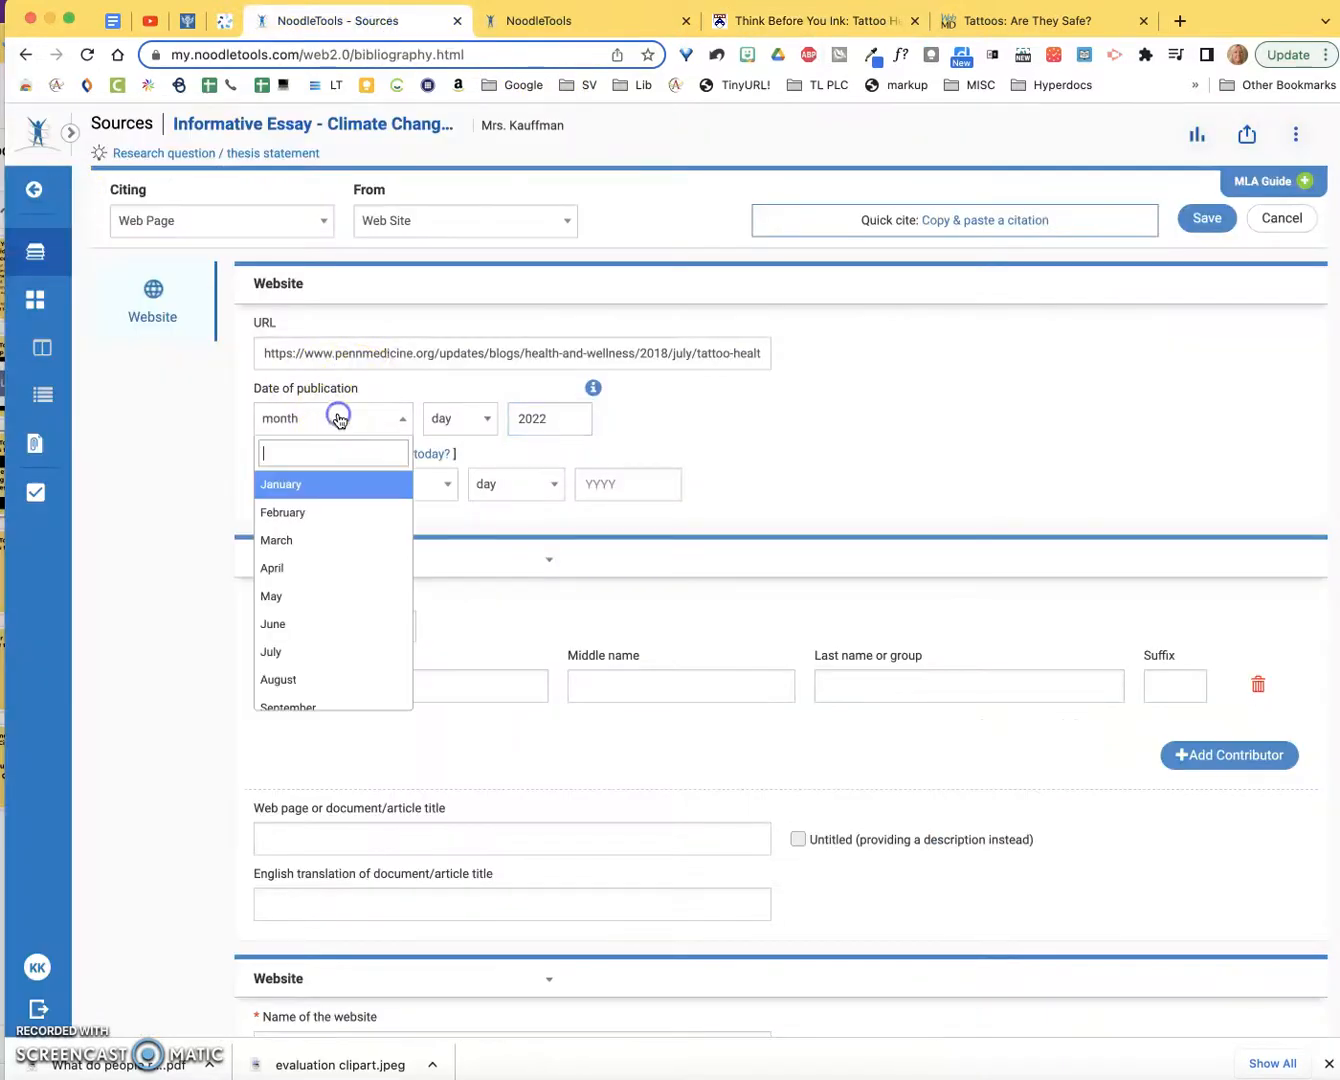
left_click(300, 650)
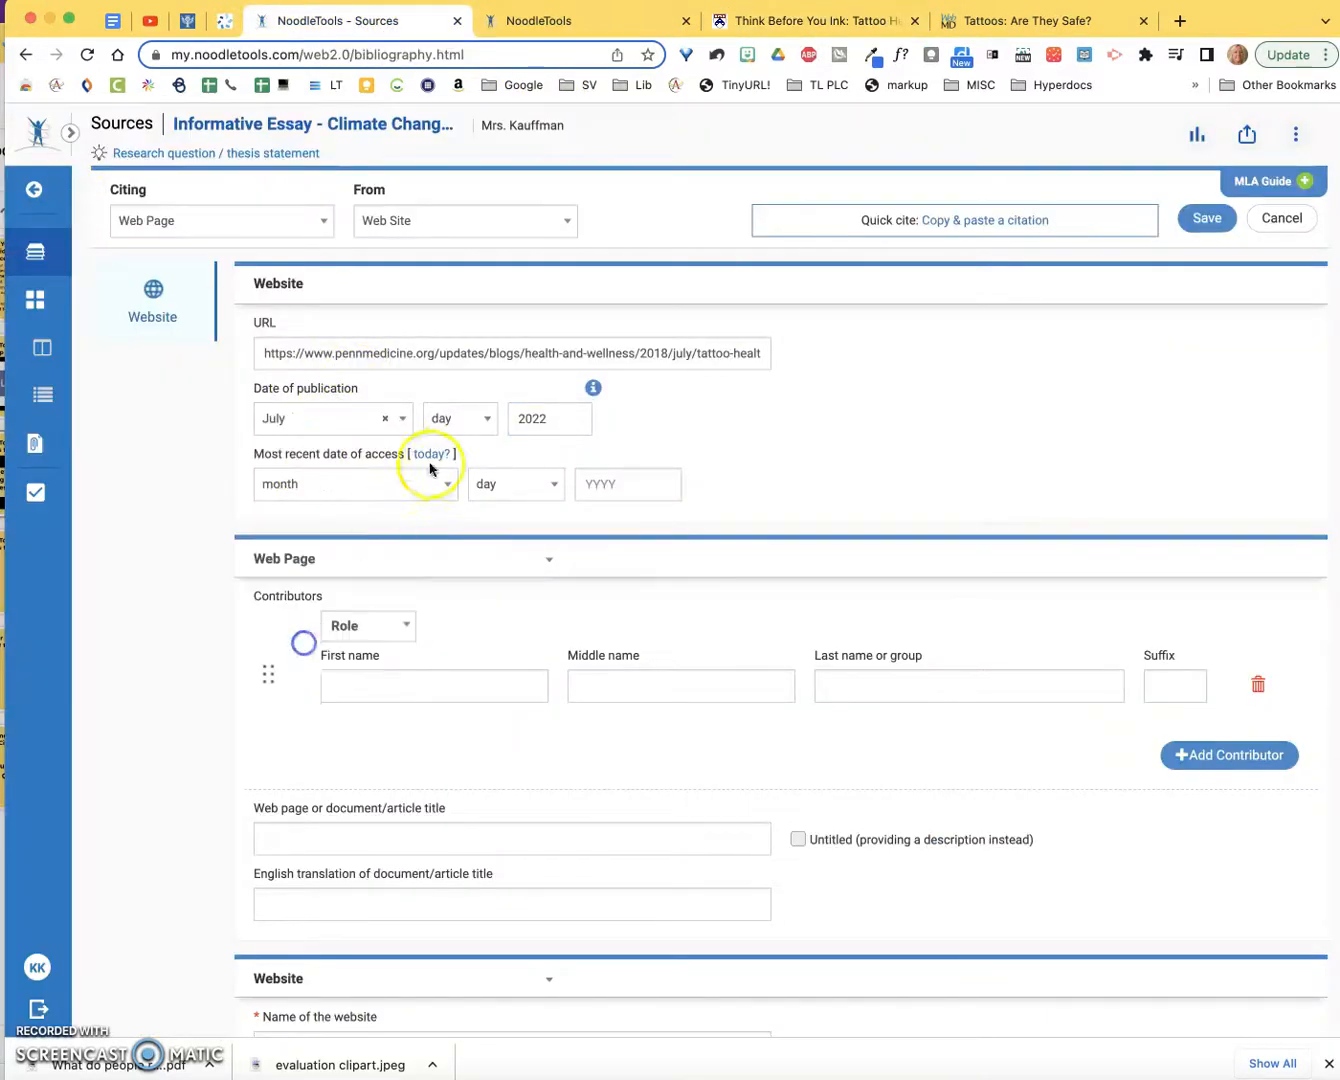
left_click(469, 430)
scroll(470, 600, "down", 6)
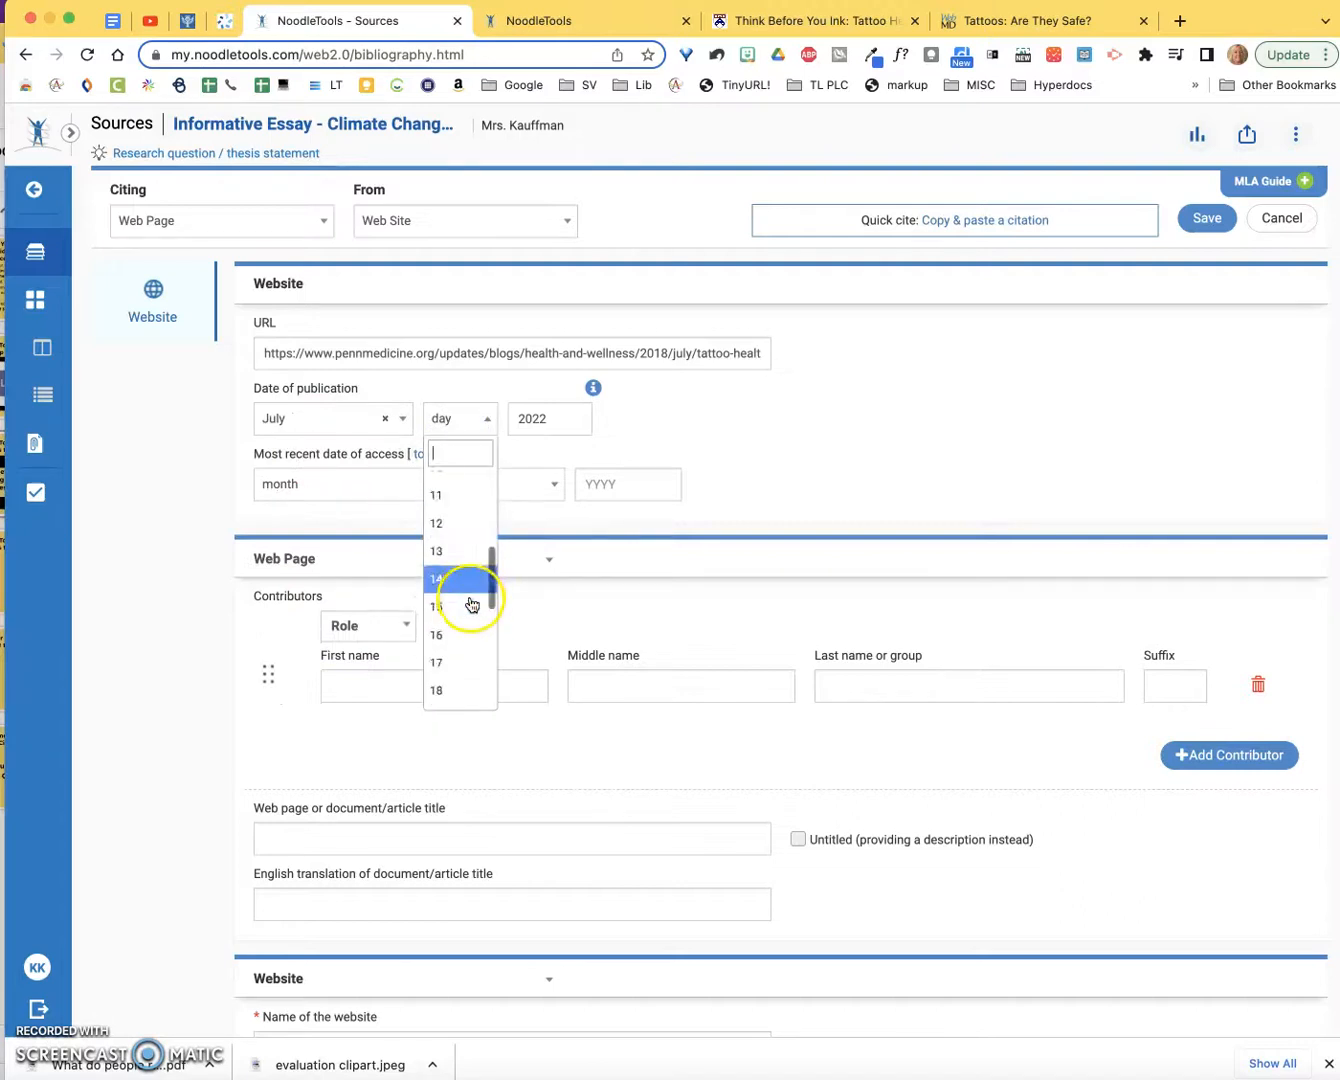
scroll(469, 606, "up", 4)
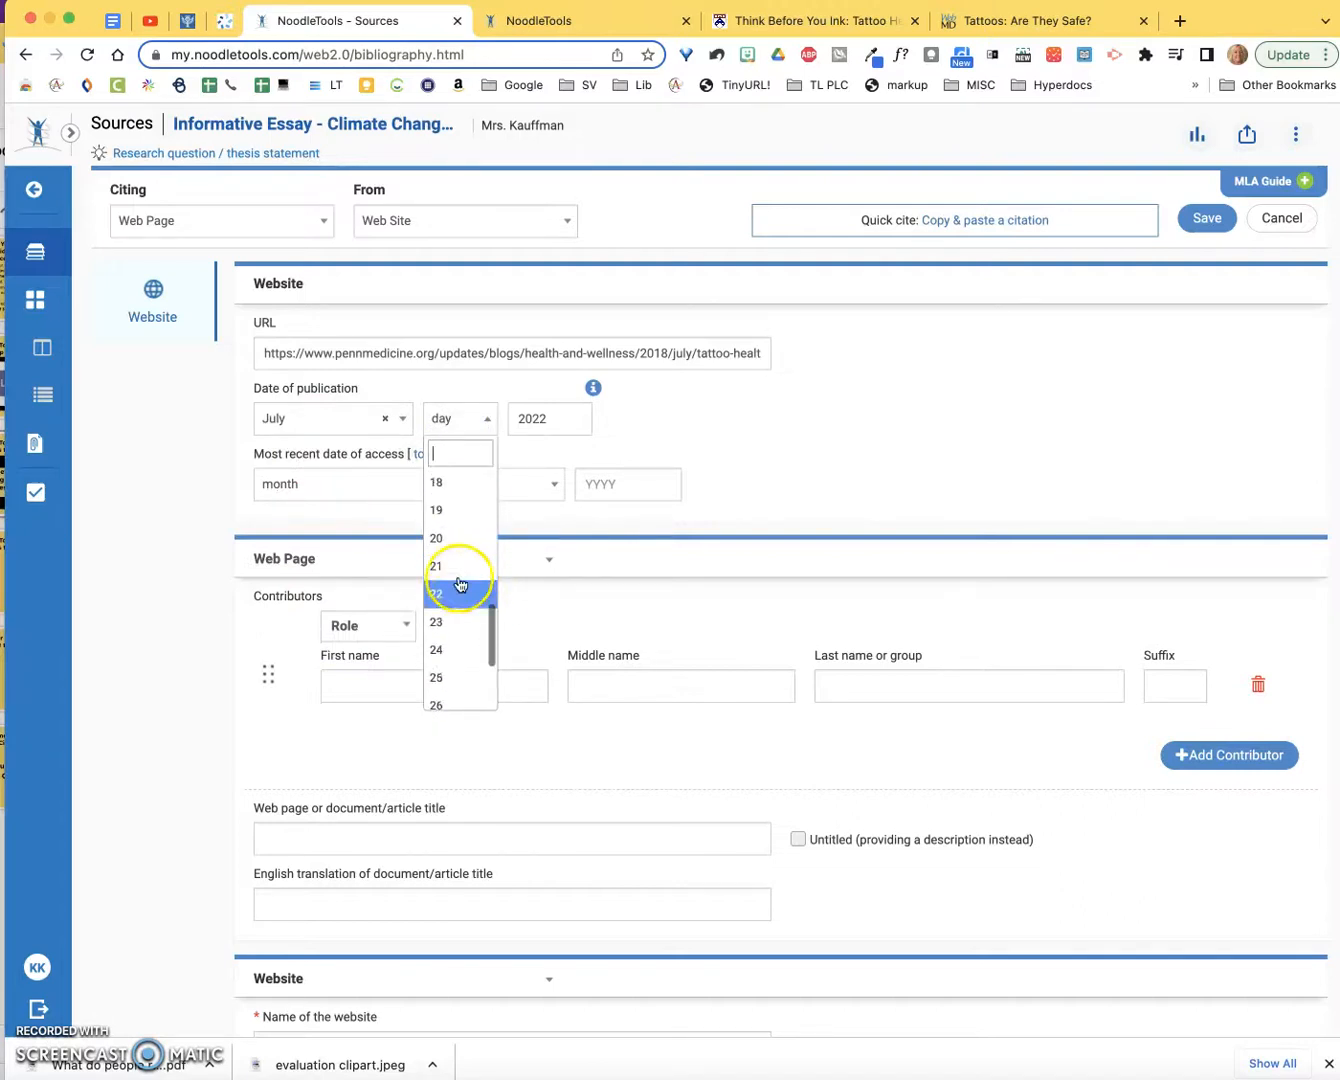
left_click(458, 548)
left_click(548, 430)
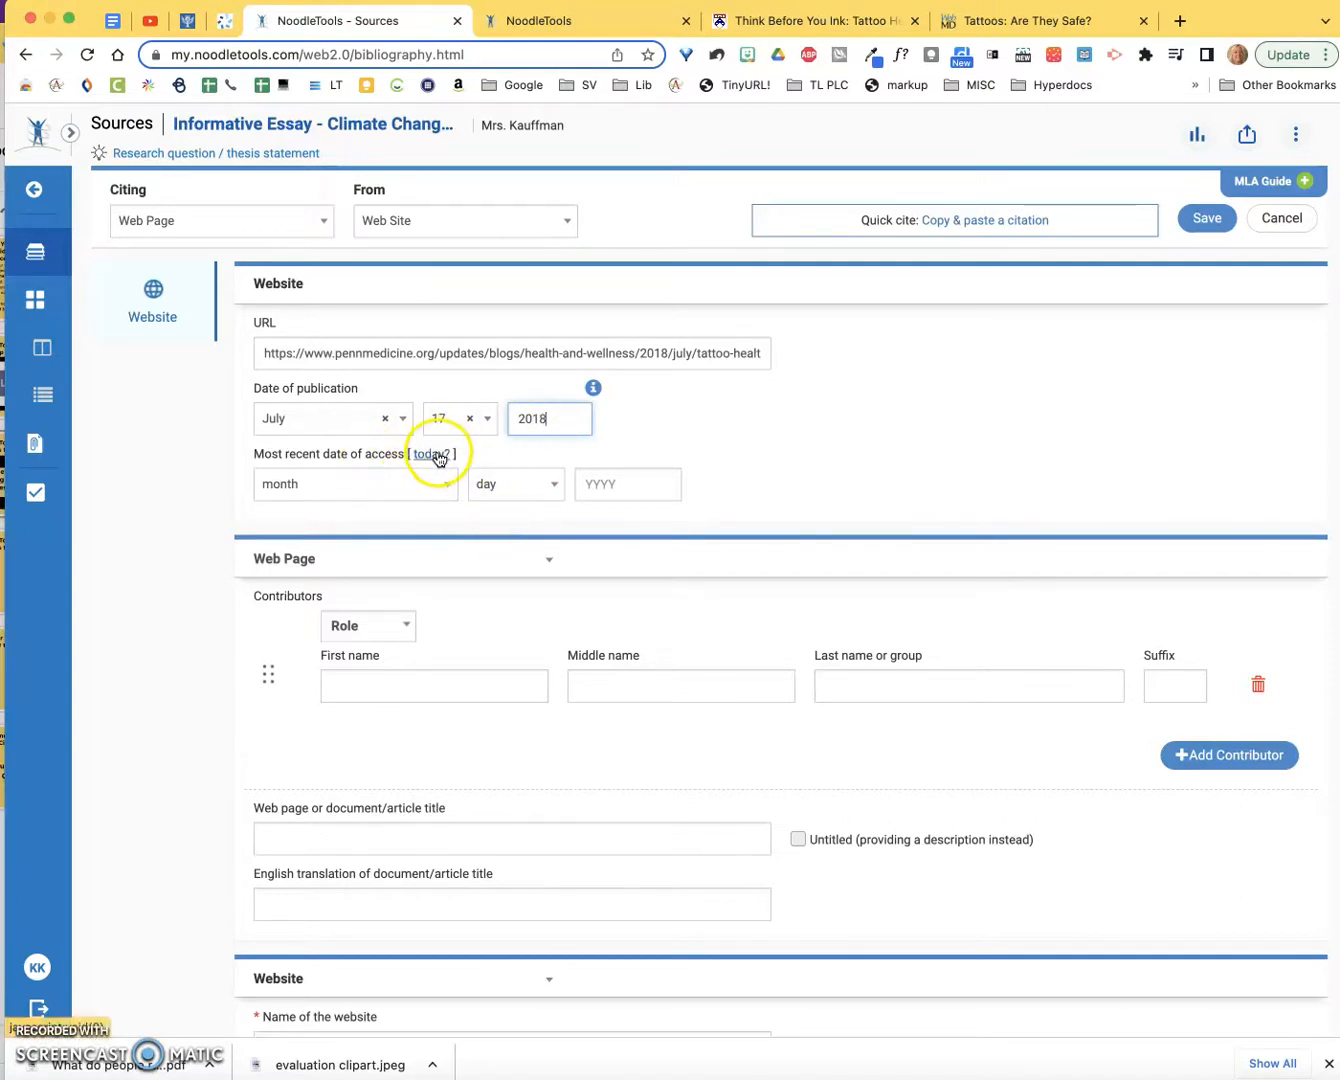
Step: Set the citation's most recent date of access to June 8, 2022
left_click(443, 485)
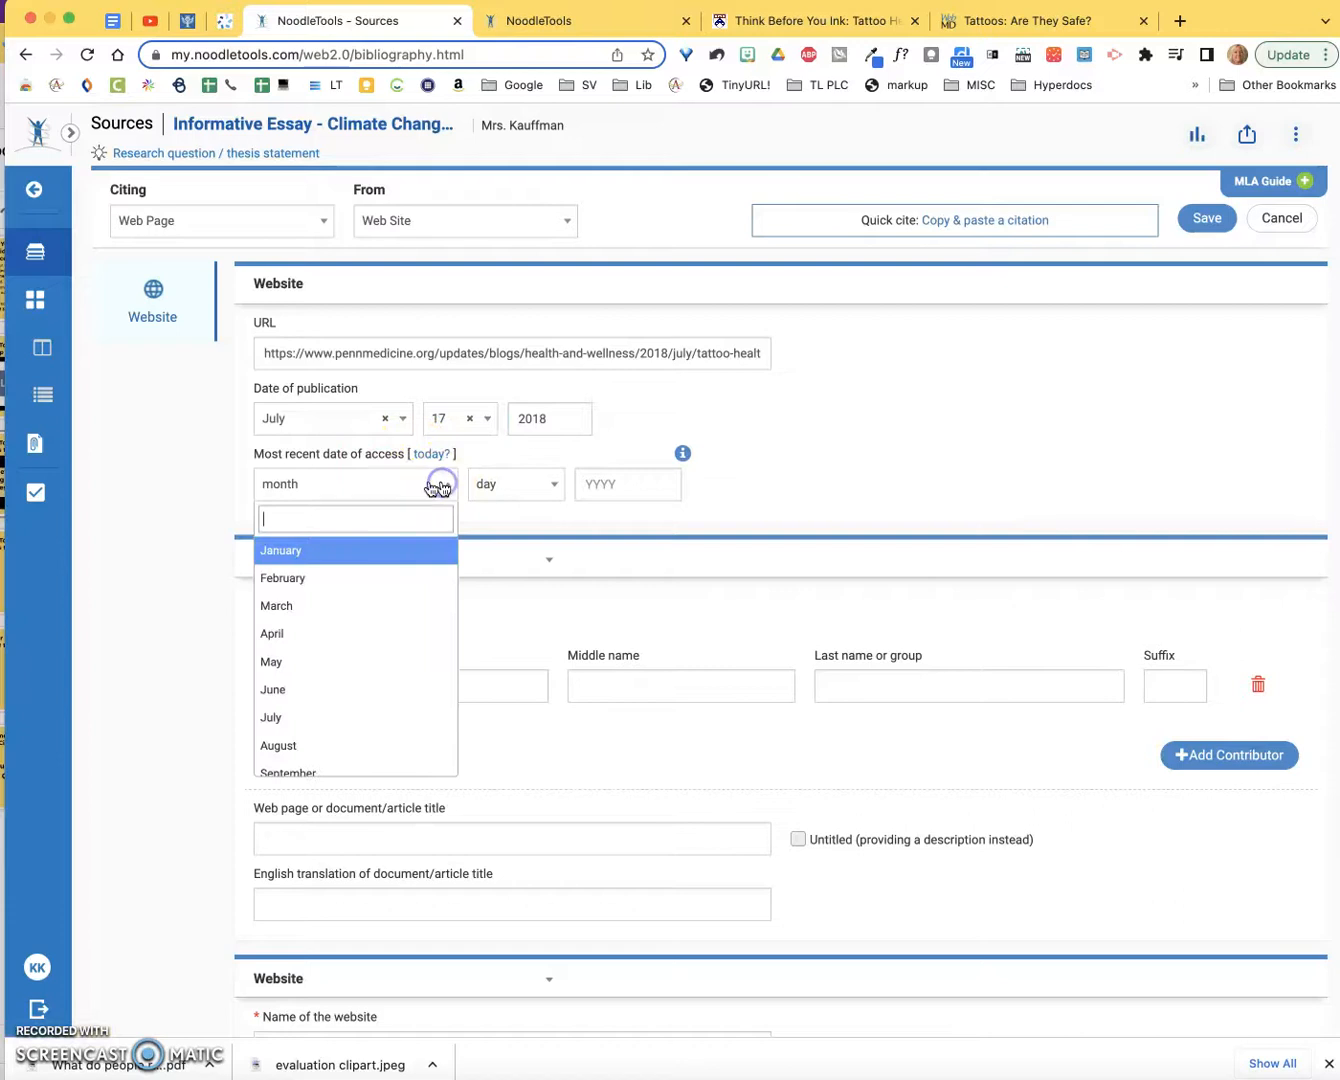
left_click(302, 688)
left_click(535, 484)
left_click(486, 746)
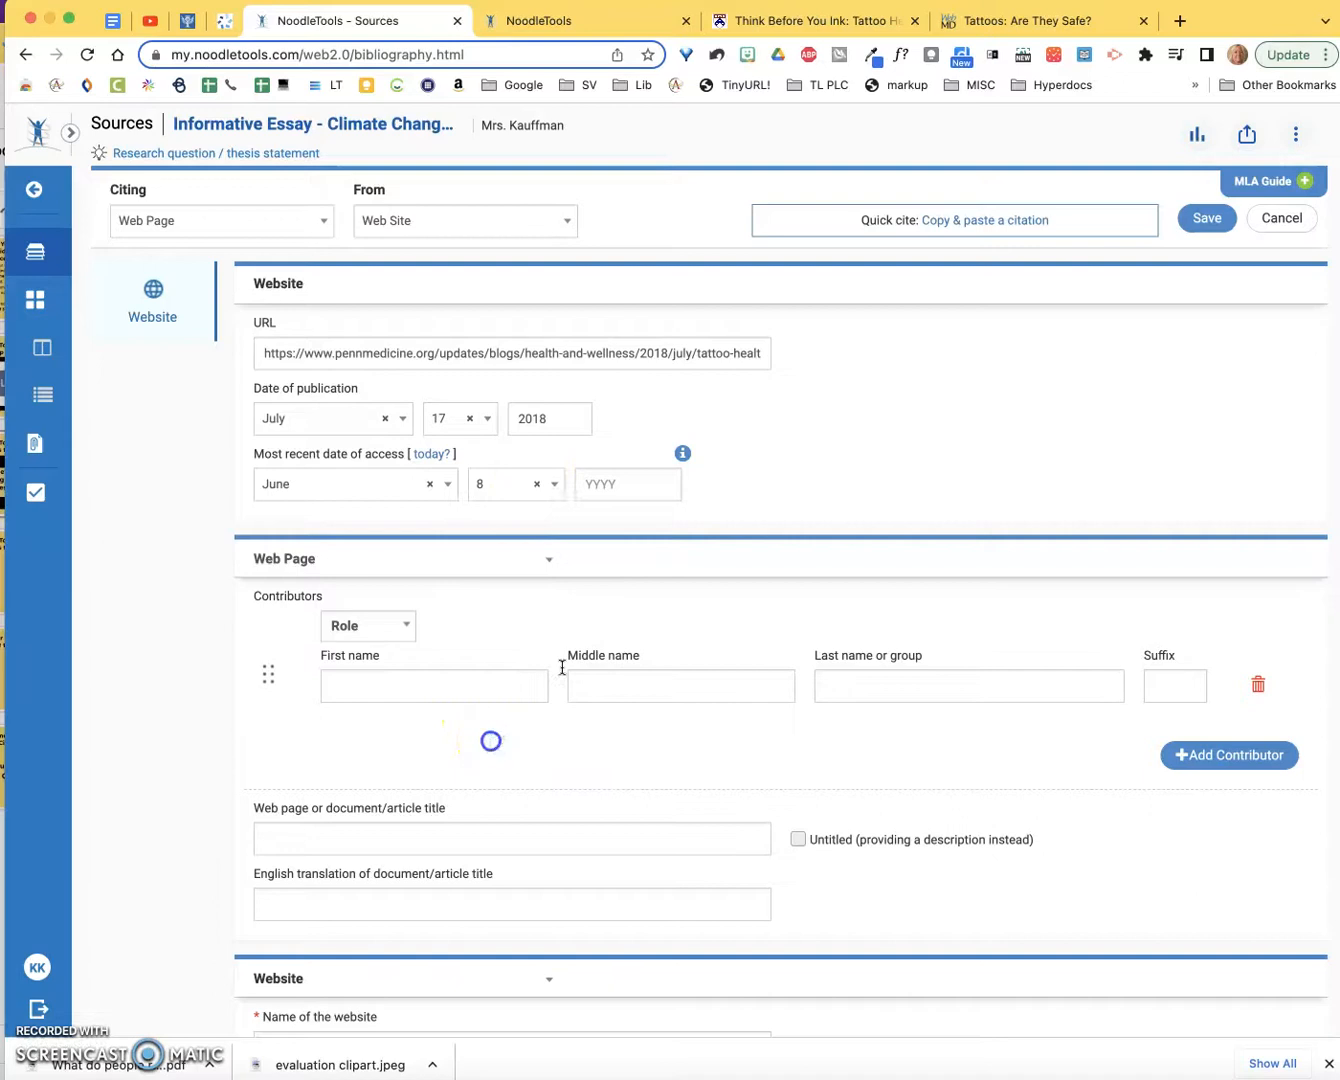
left_click(603, 488)
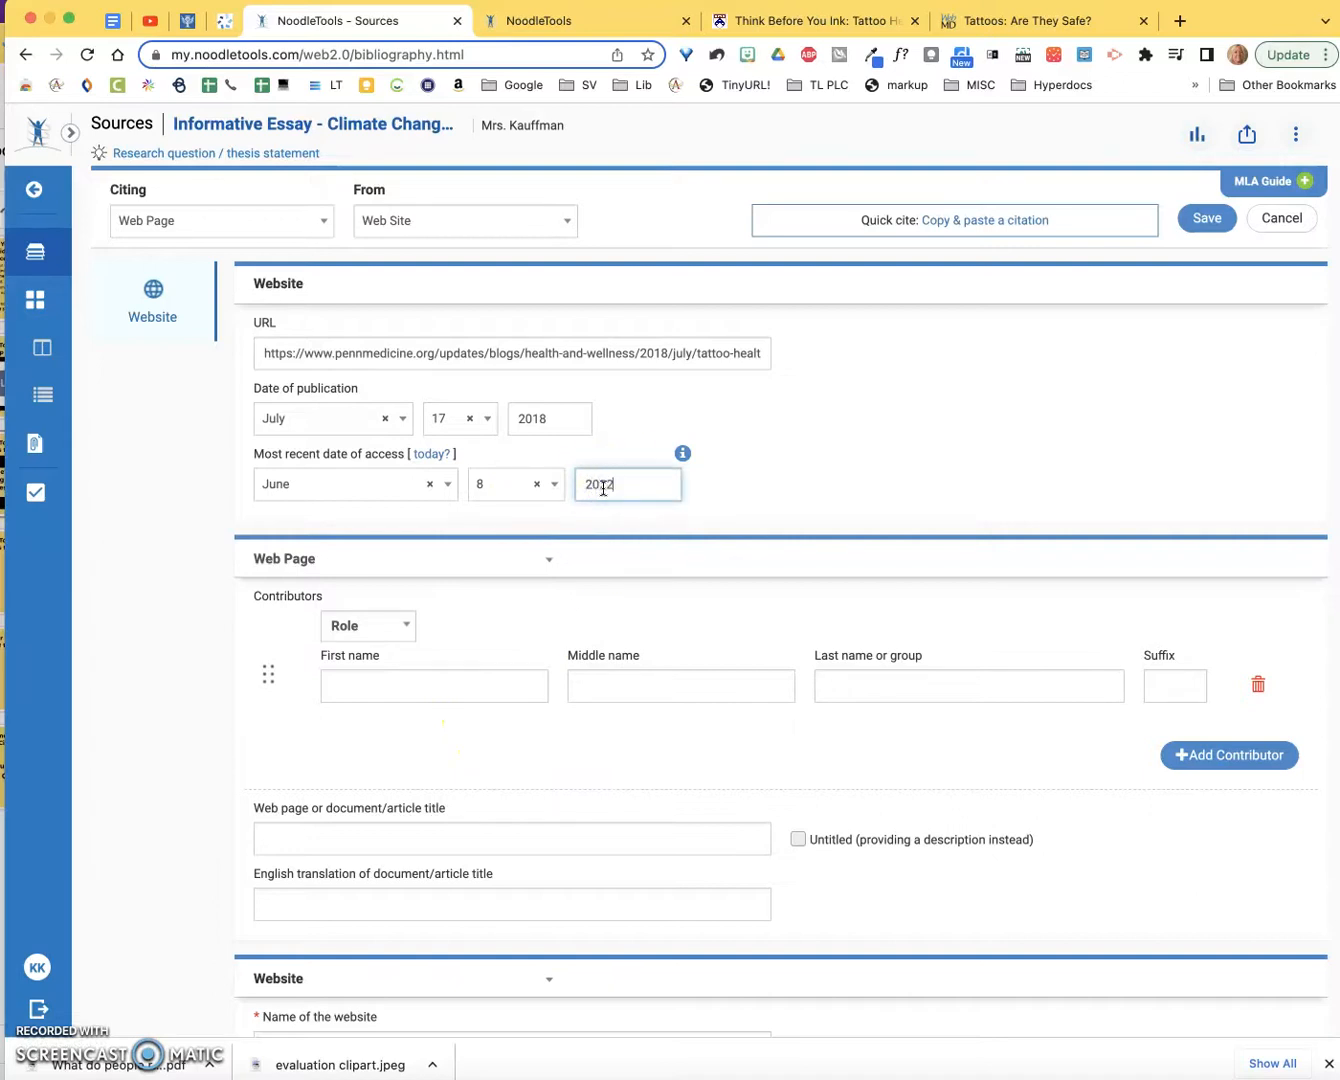
Step: Set the first contributor's role to Author
left_click(364, 628)
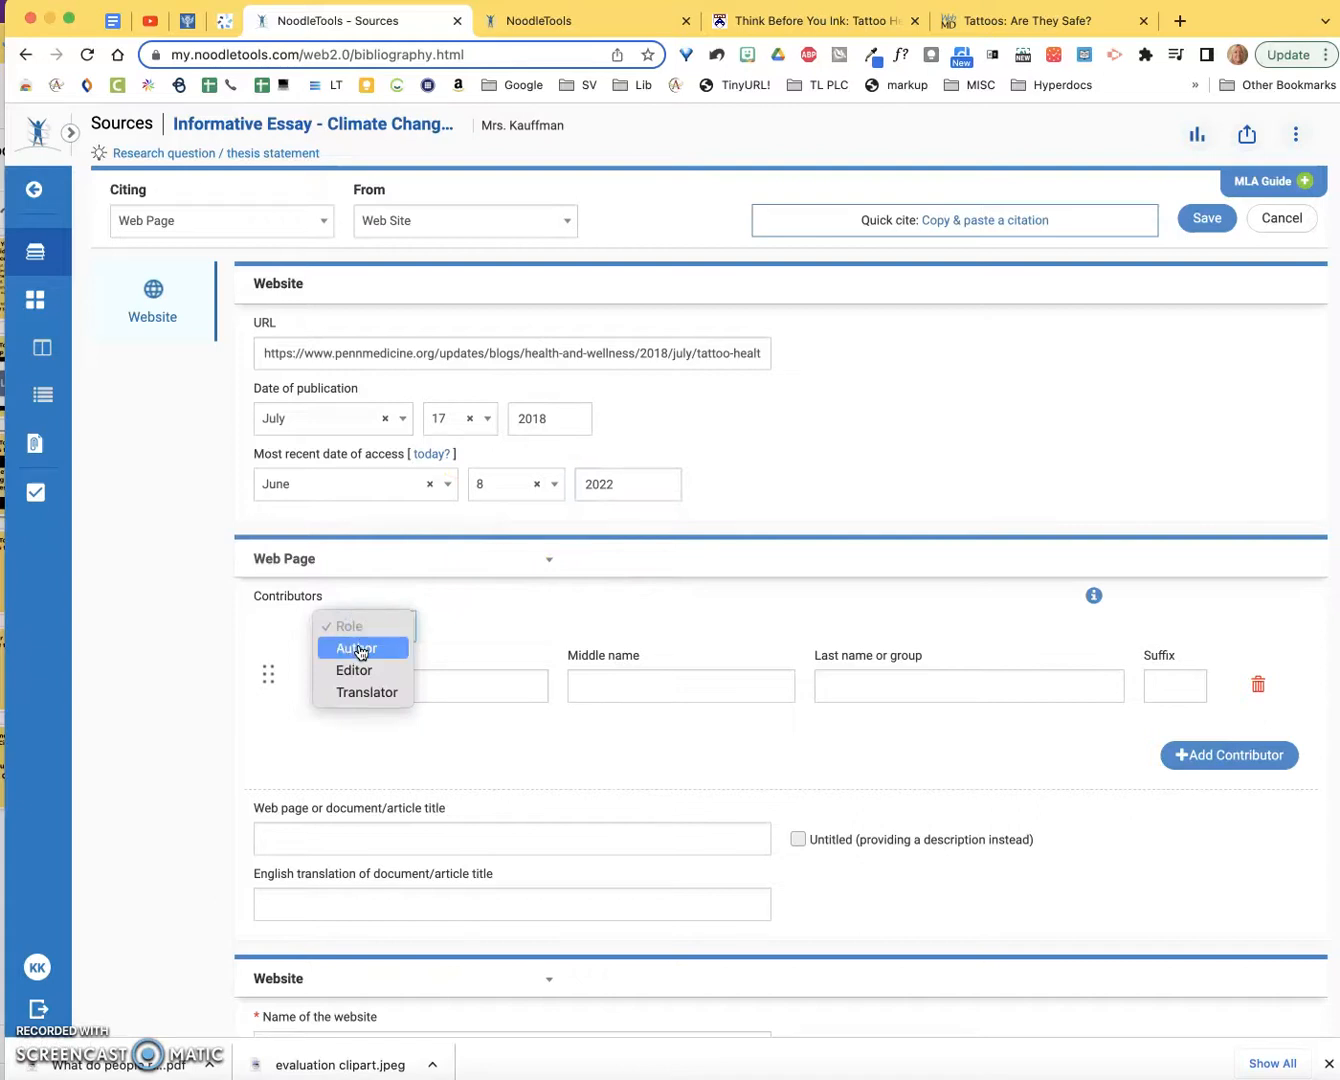
left_click(365, 673)
left_click(363, 649)
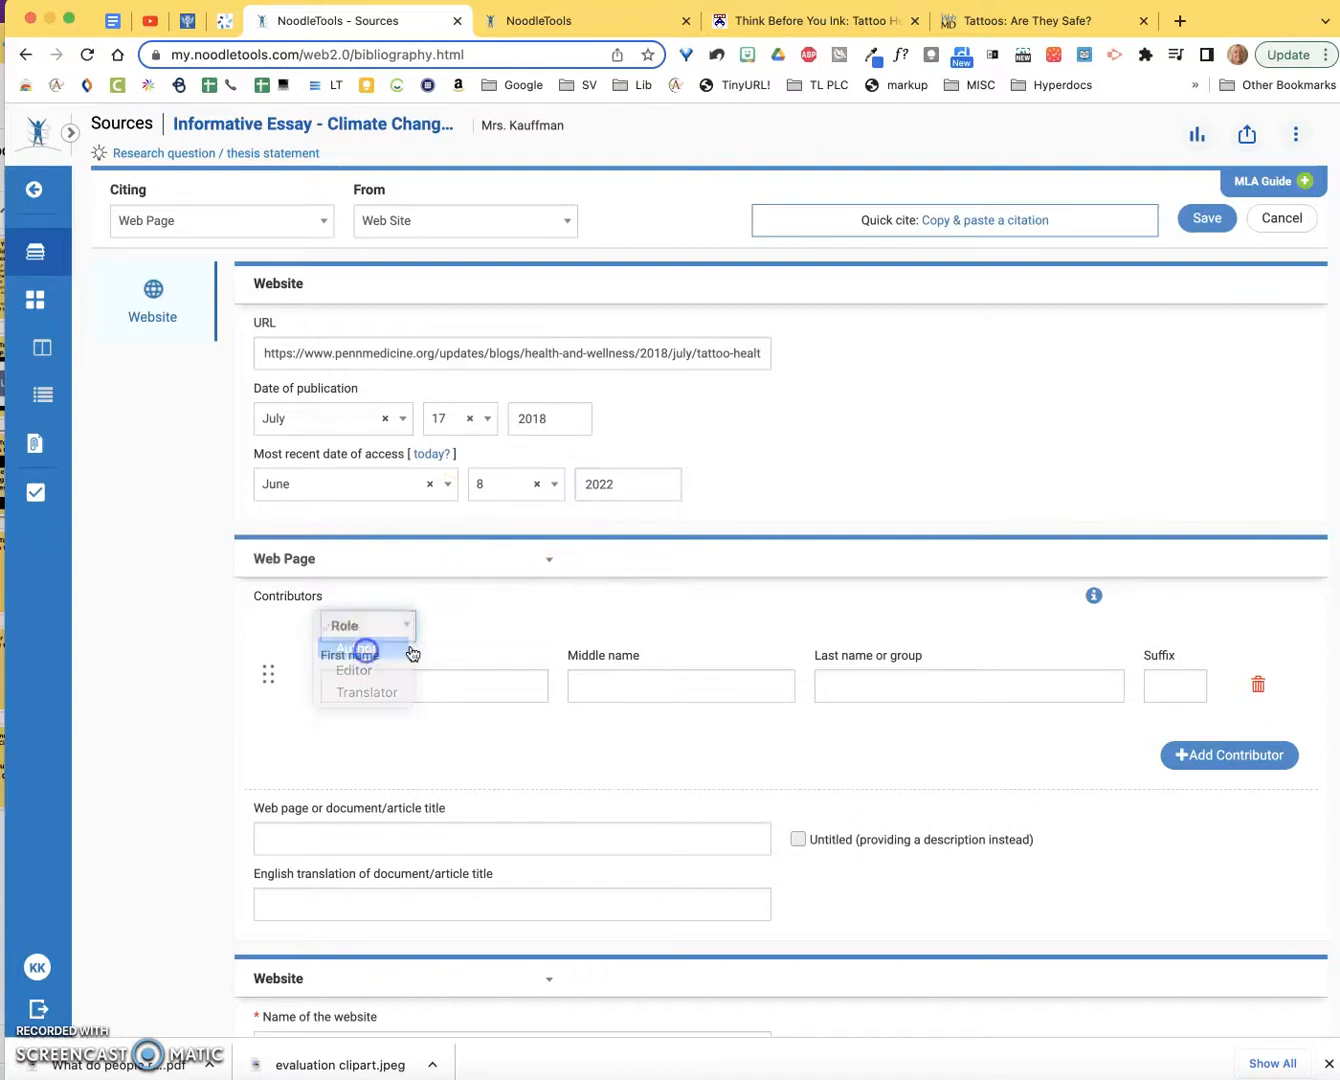
Step: Look through the Penn Medicine article for an author, and read the citation form's guidance on entering contributors
left_click(784, 22)
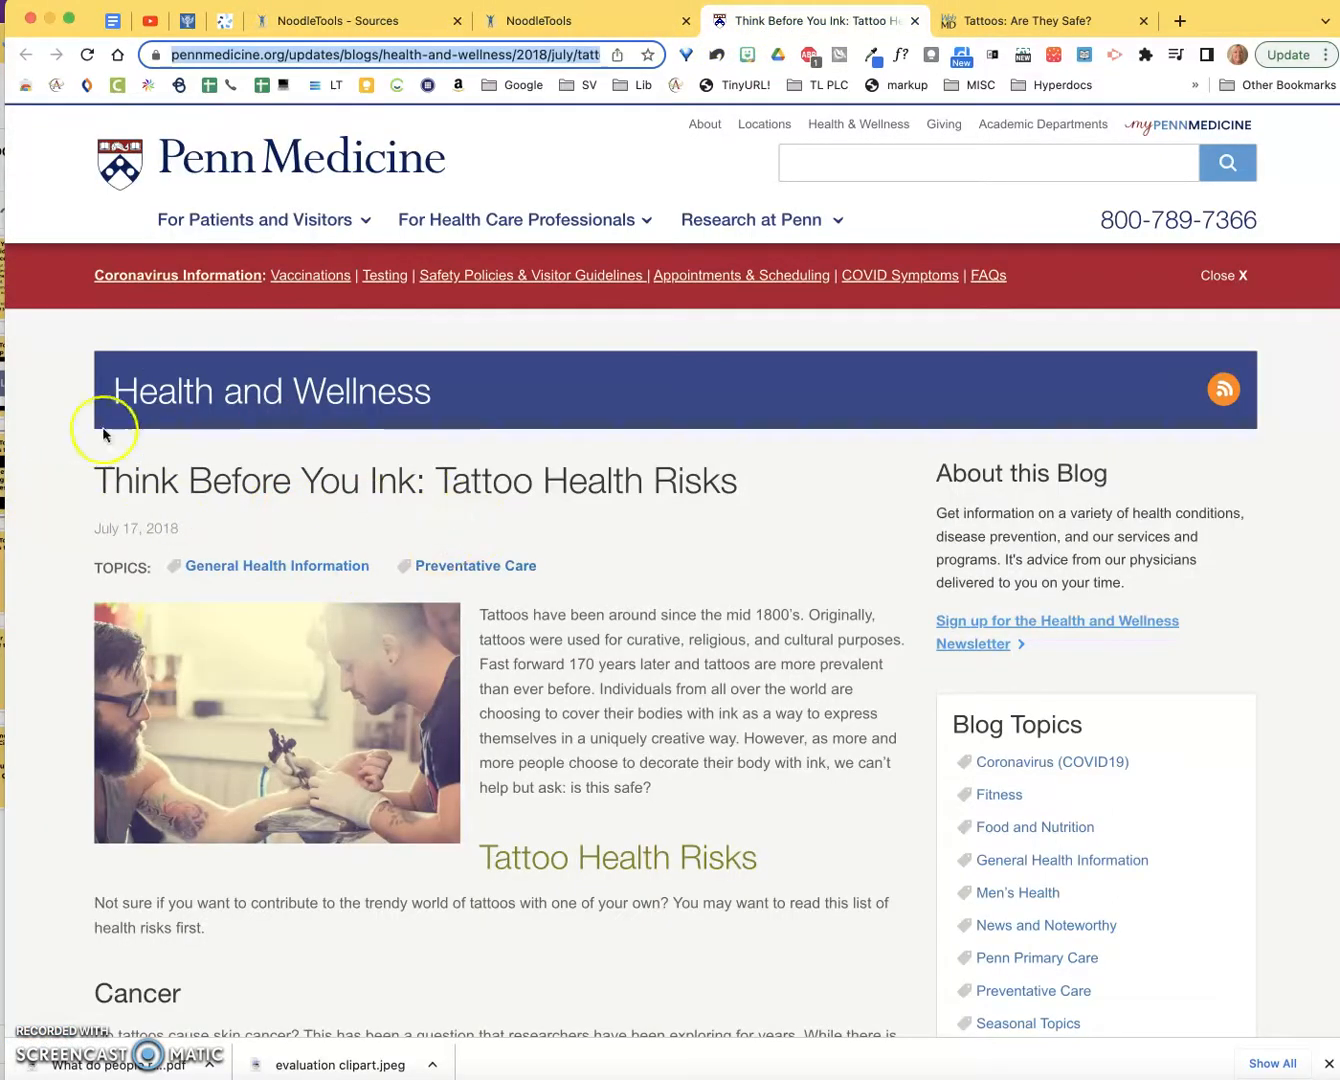
scroll(576, 636, "down", 10)
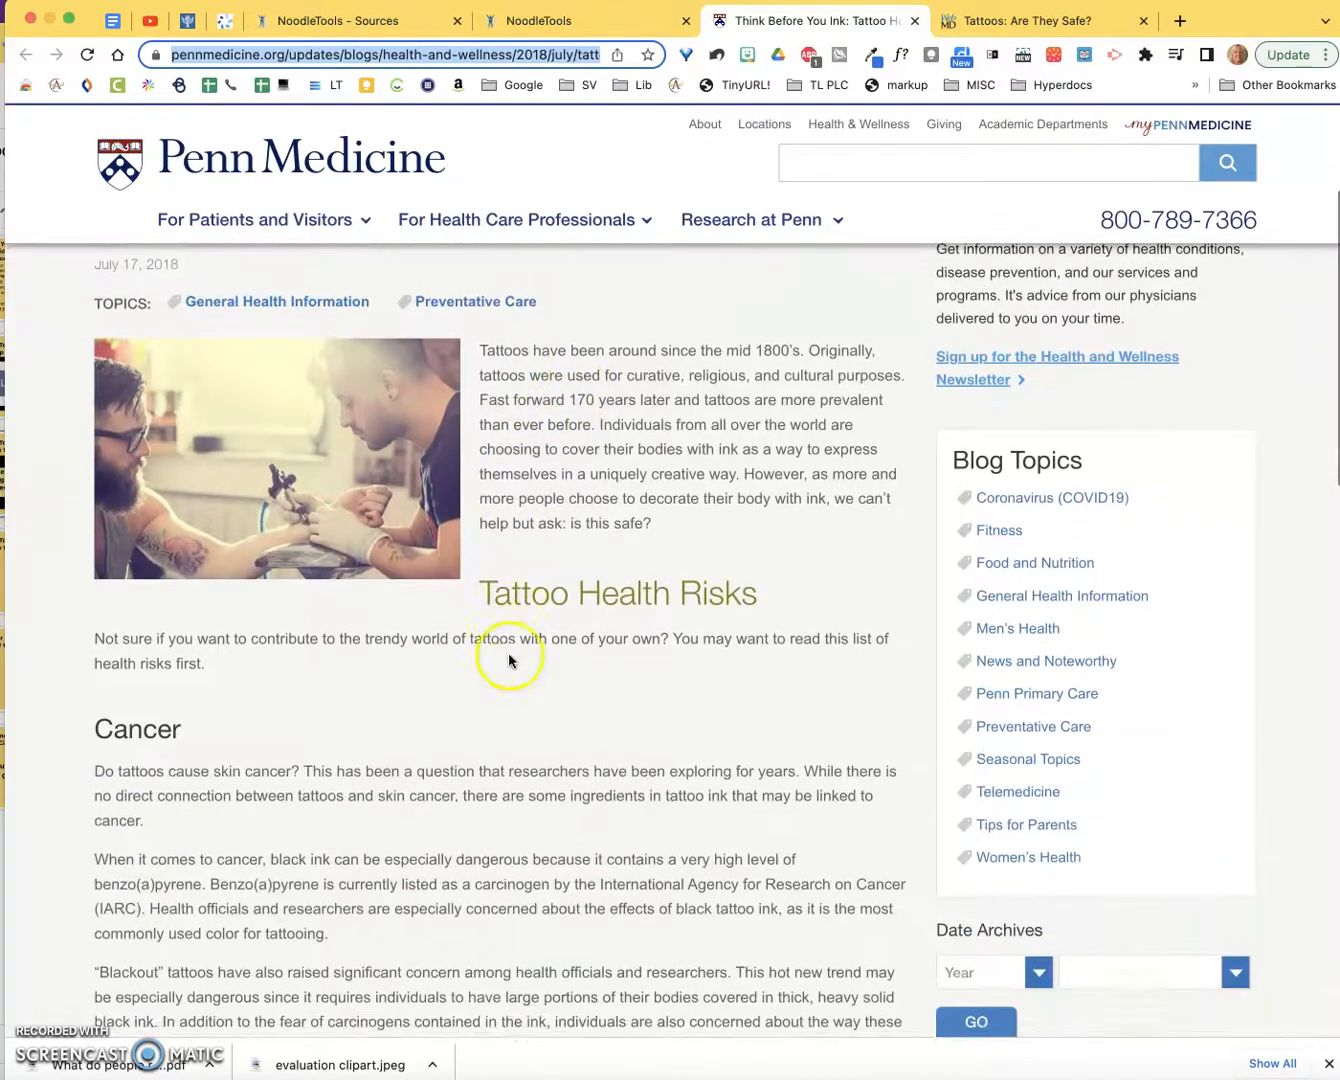
scroll(510, 680, "down", 15)
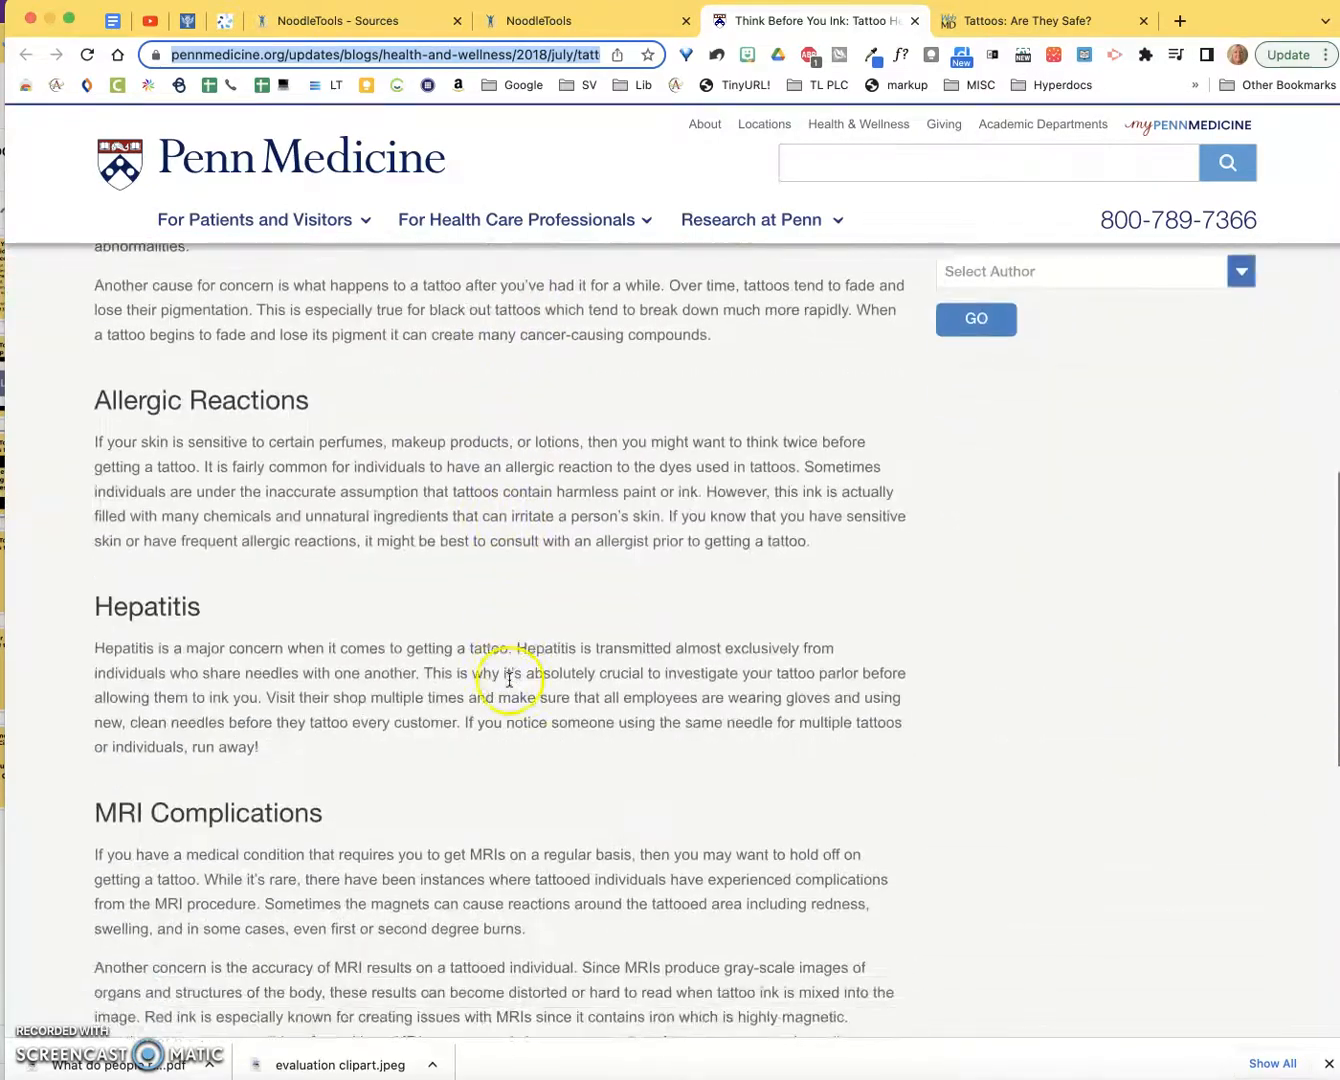
scroll(509, 683, "down", 5)
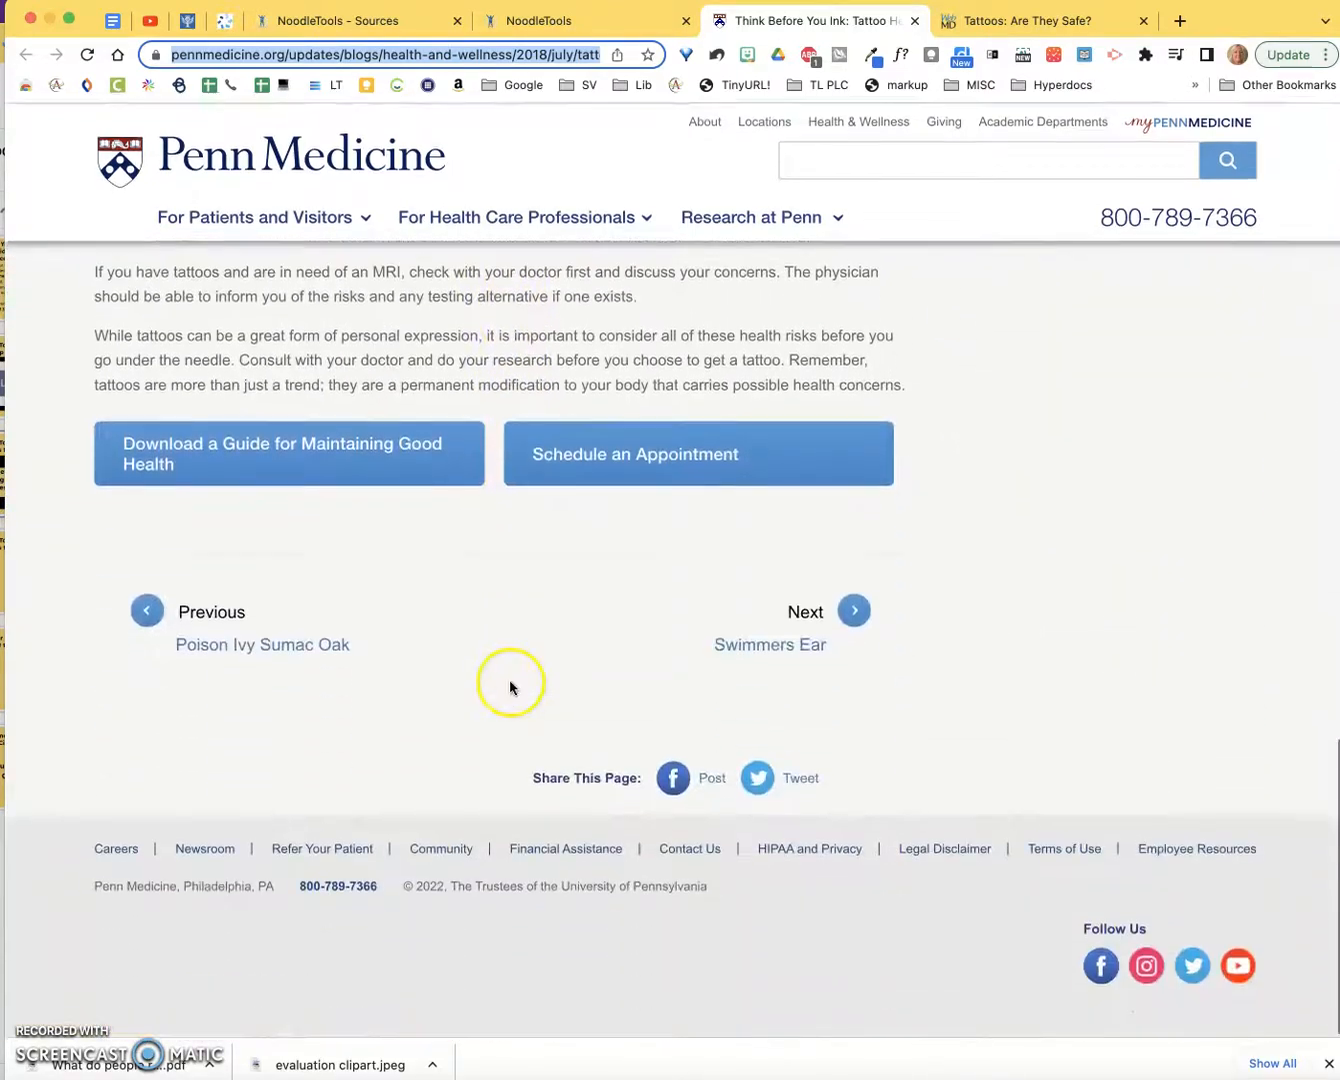
scroll(689, 808, "up", 20)
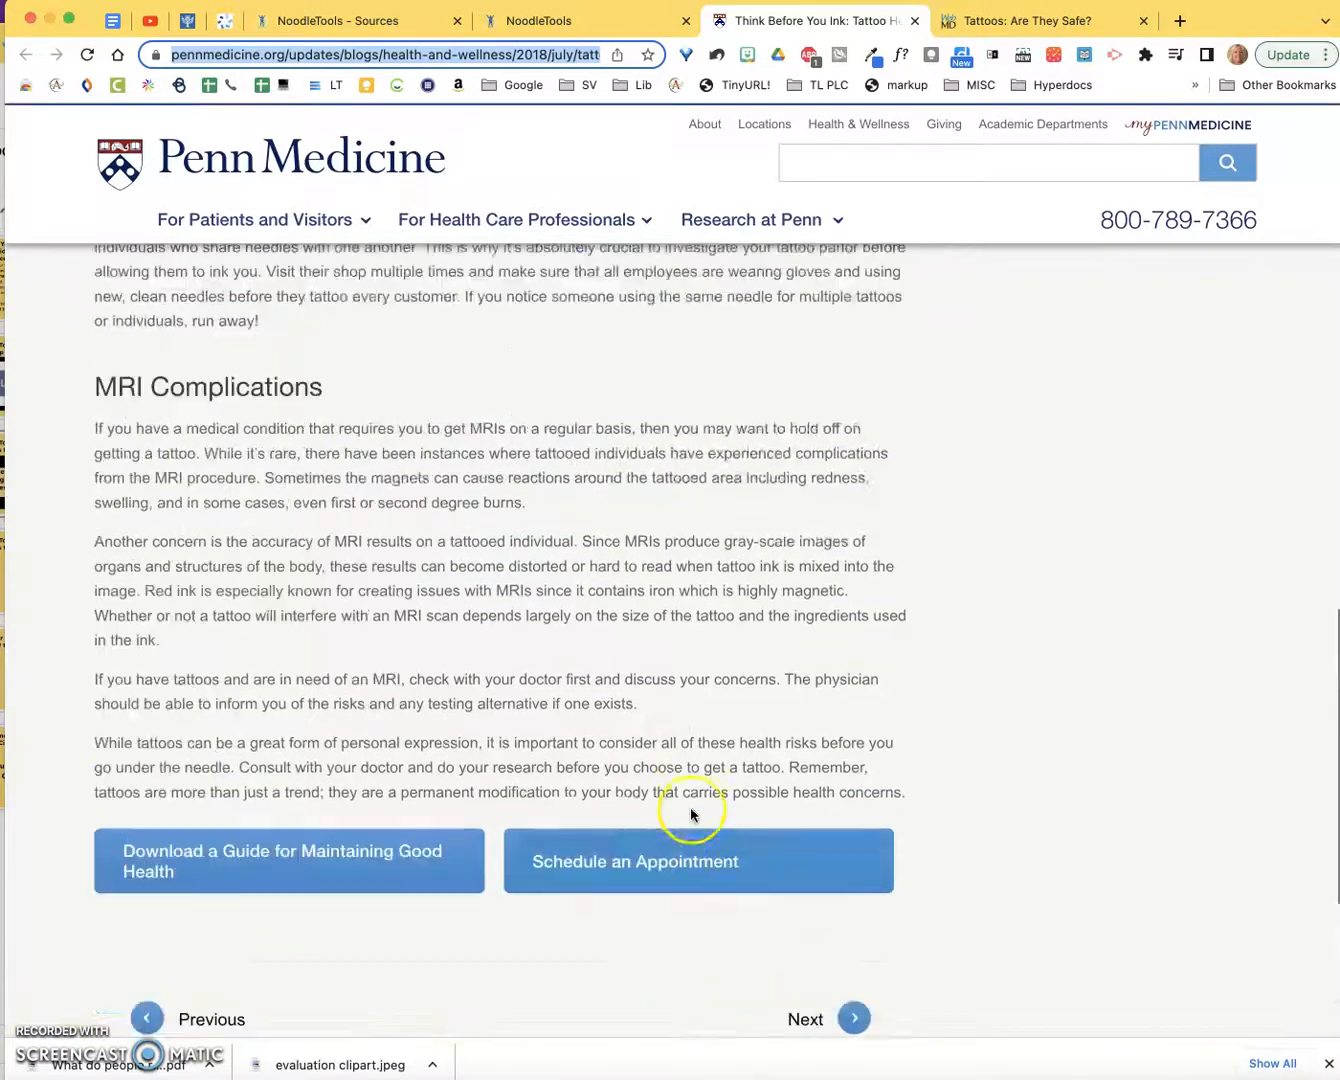
left_click(341, 22)
left_click(1094, 596)
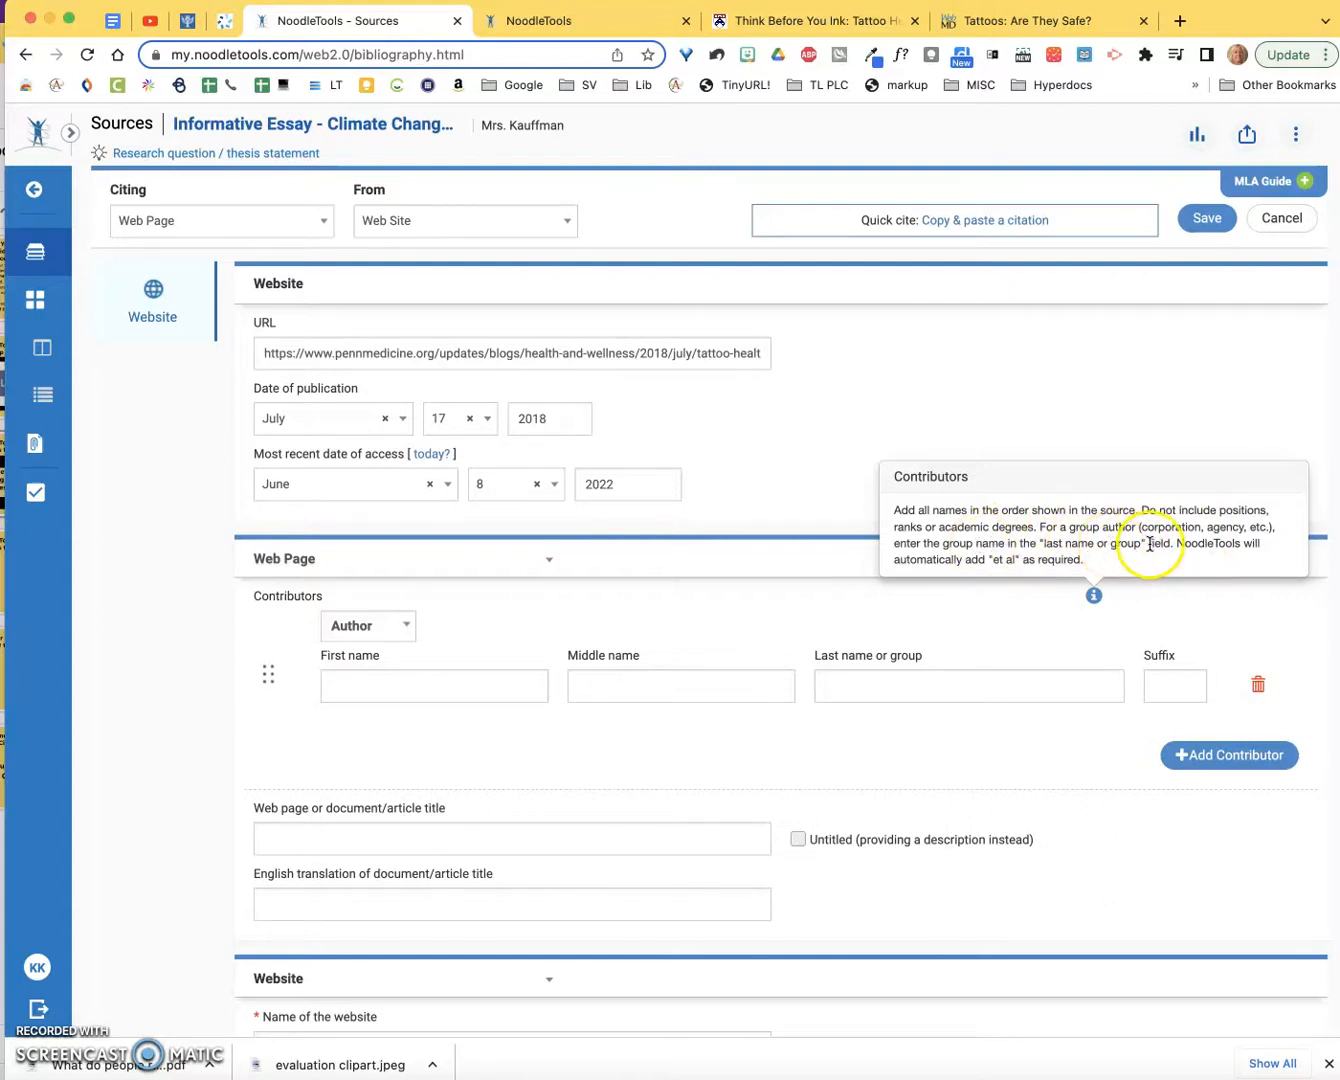
left_click(878, 356)
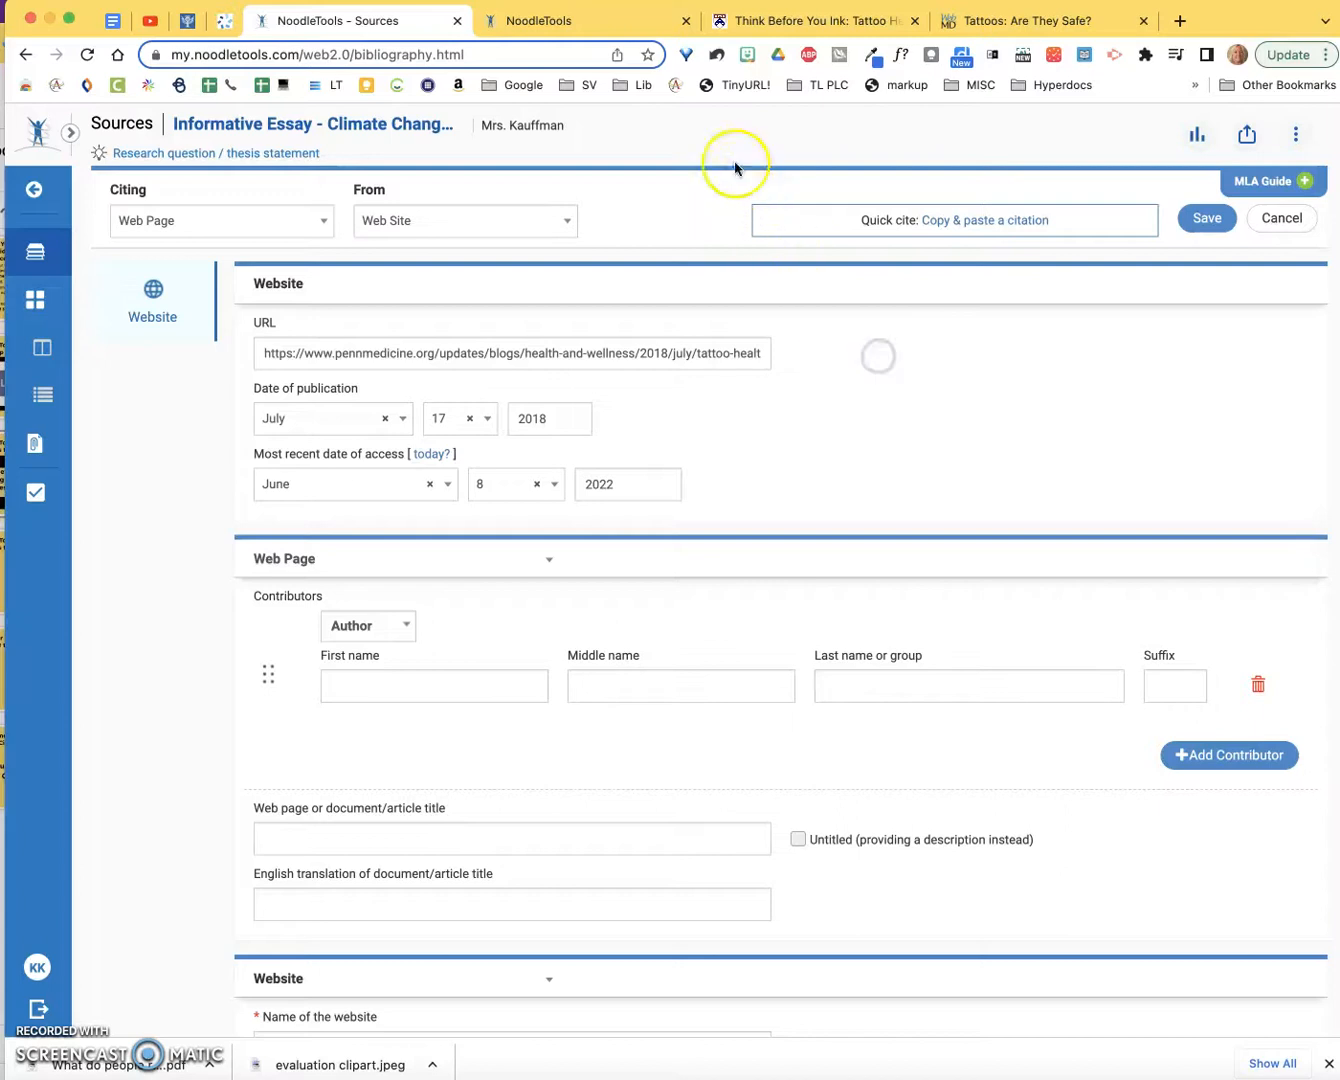
Step: Close the spare NoodleTools home page and return to the heading of the Penn Medicine tattoo article
left_click(585, 19)
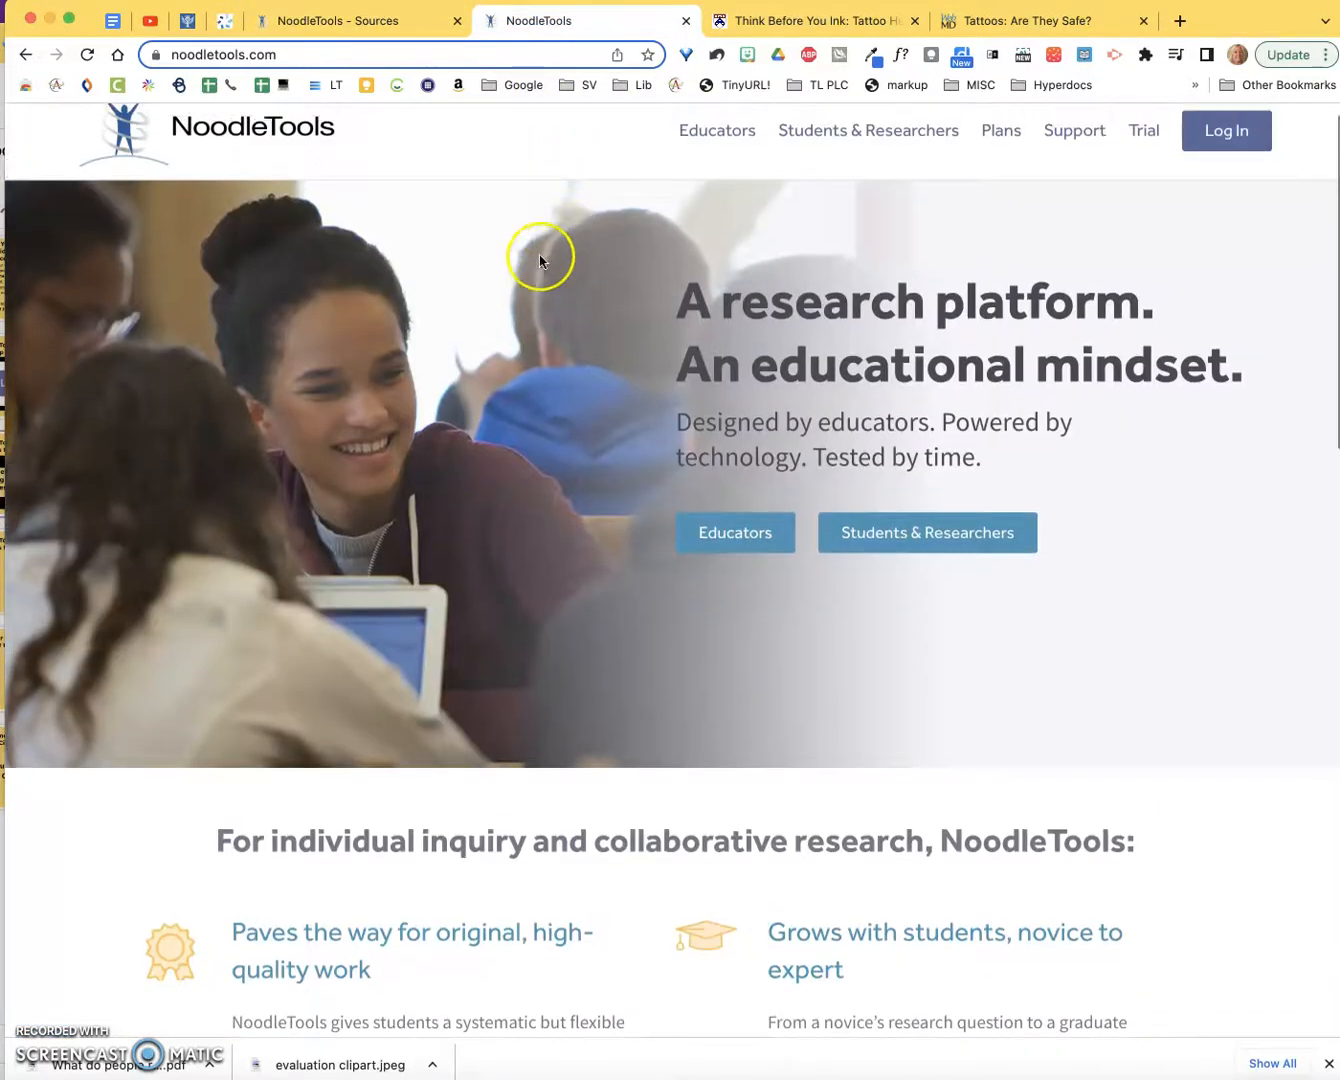
left_click(682, 21)
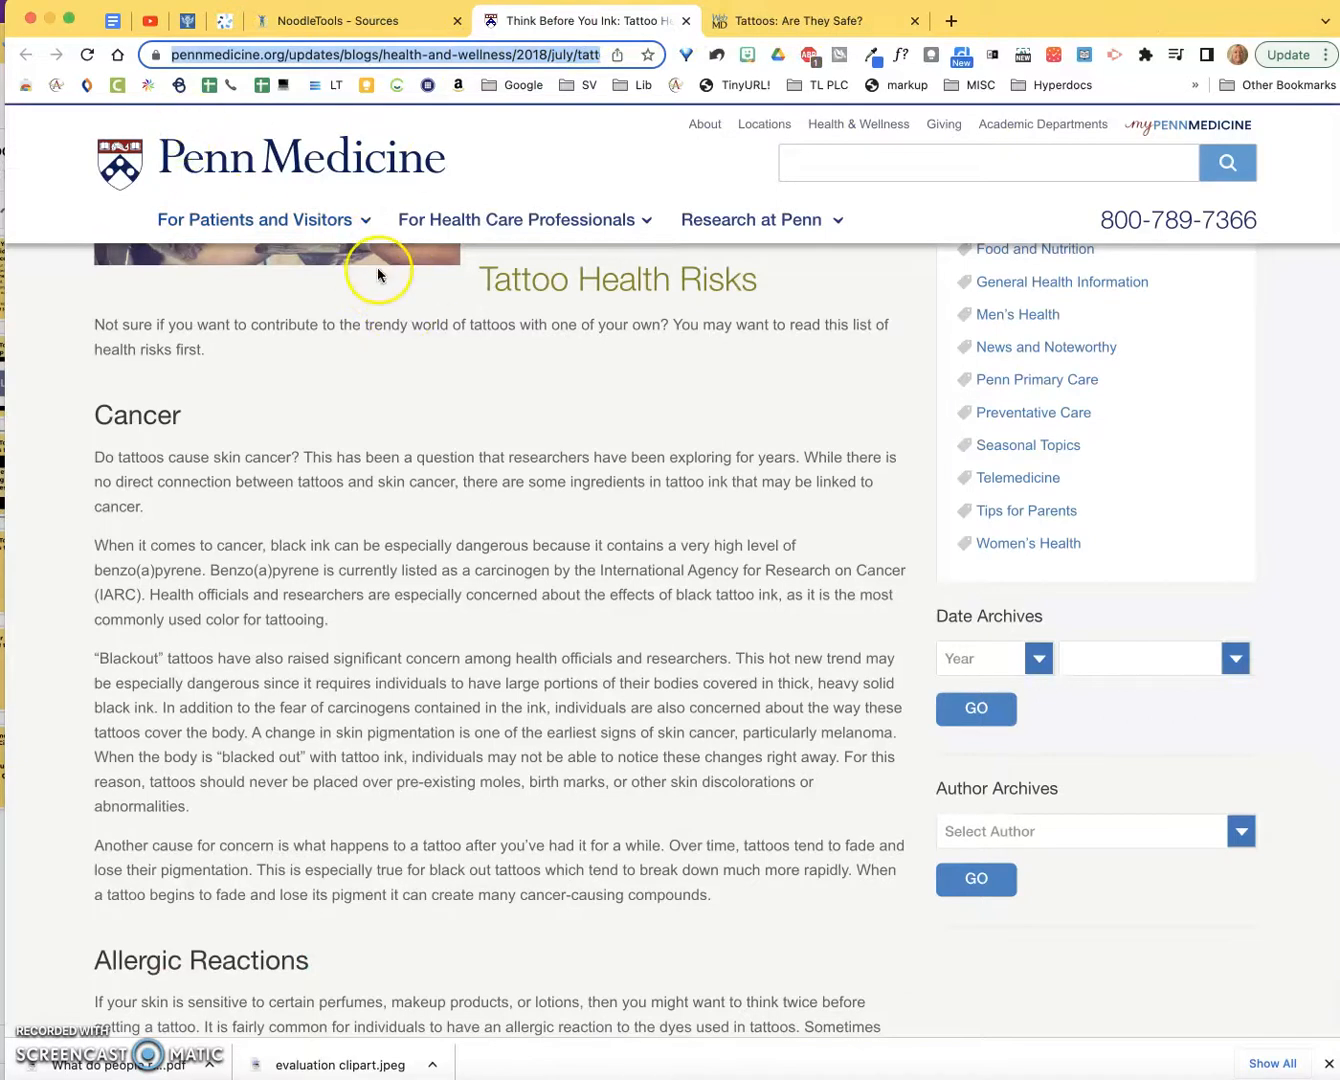
scroll(377, 267, "up", 5)
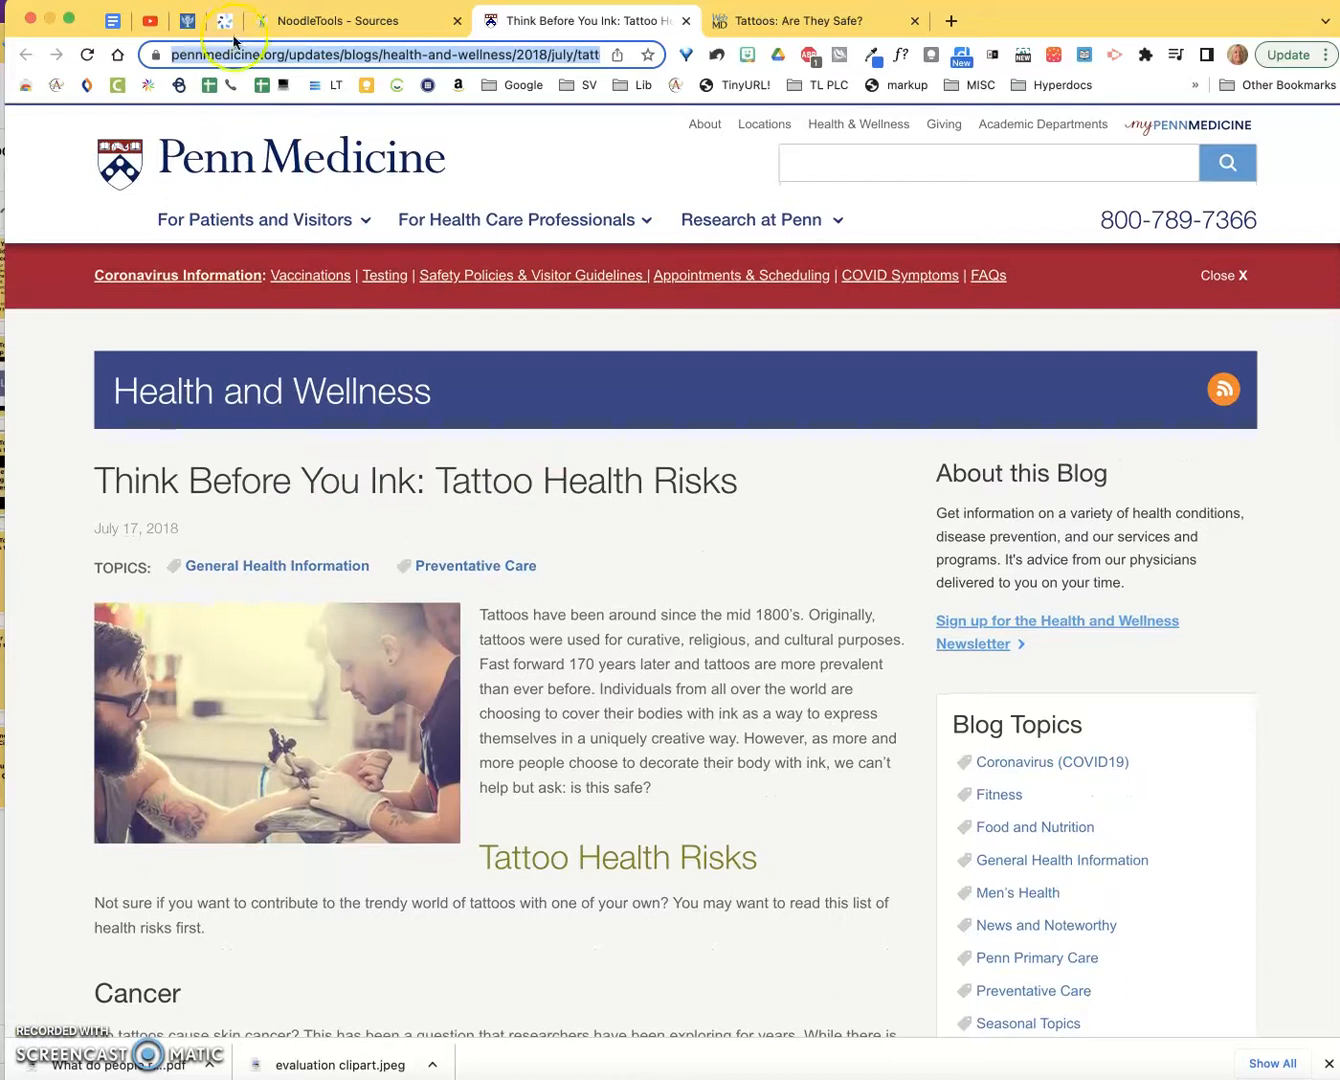
Step: Enter Penn Medicine as the group author of the web page in the NoodleTools citation form
left_click(290, 24)
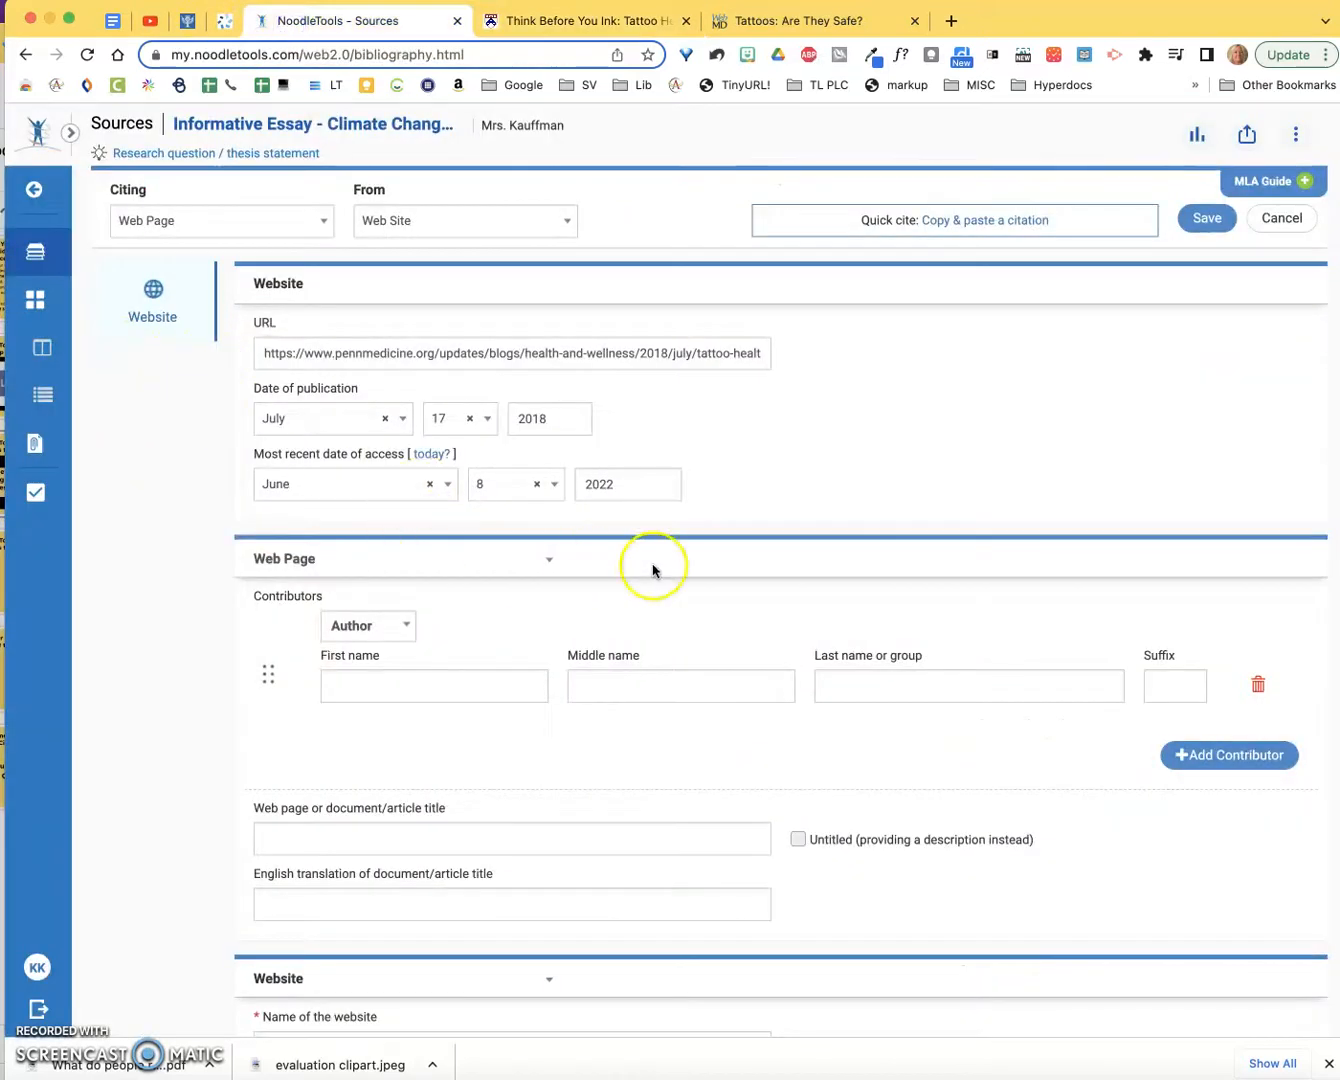
left_click(867, 691)
type("Penn Medicine")
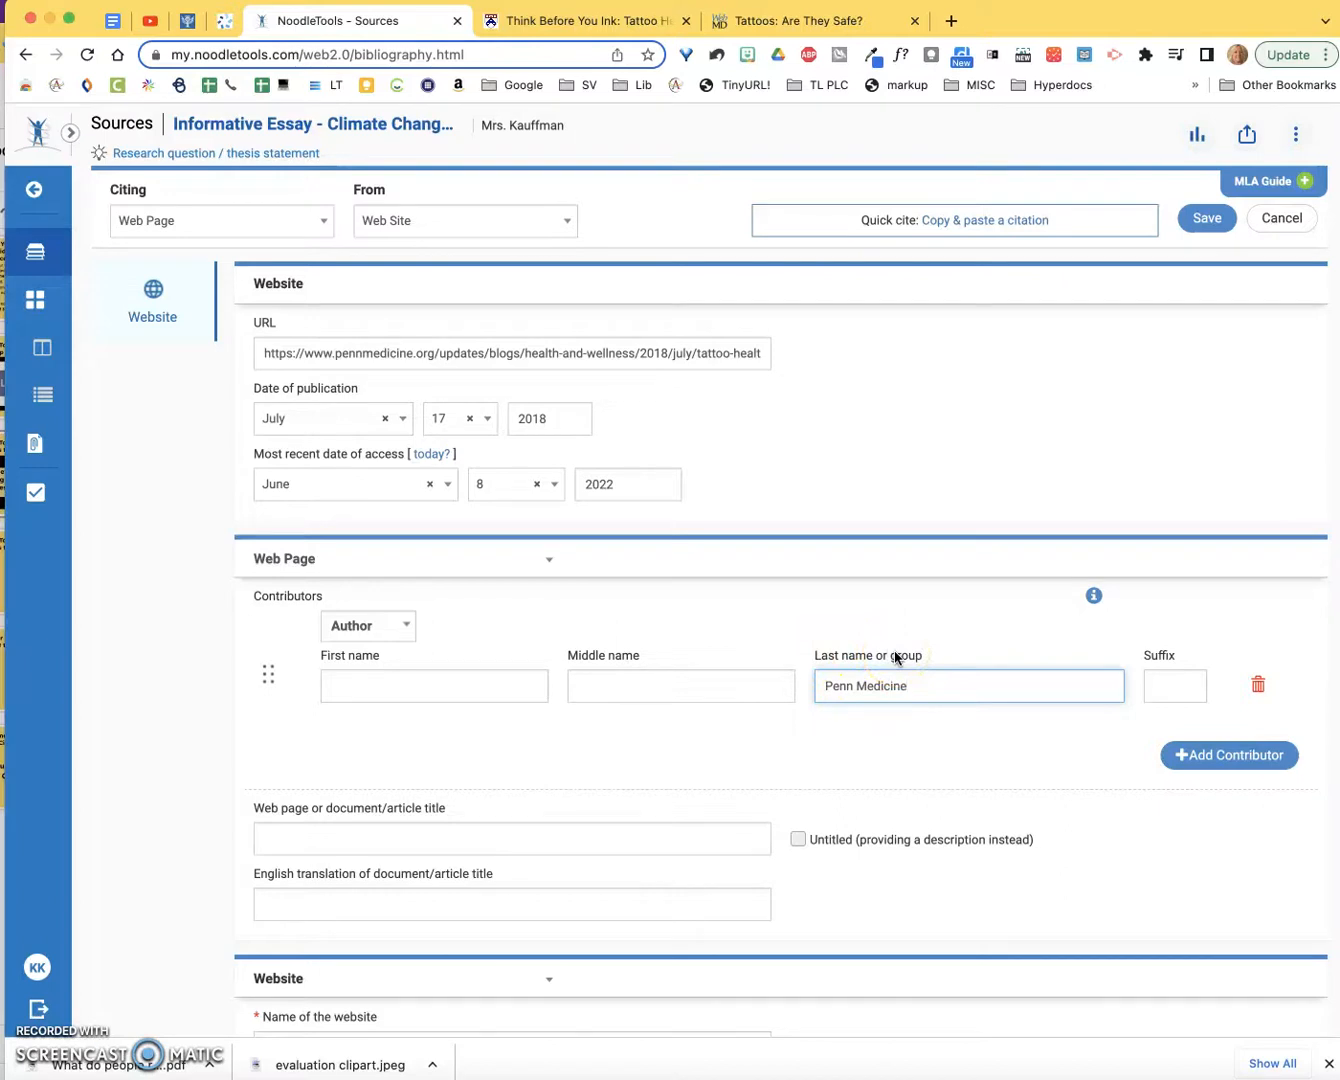
left_click(1205, 755)
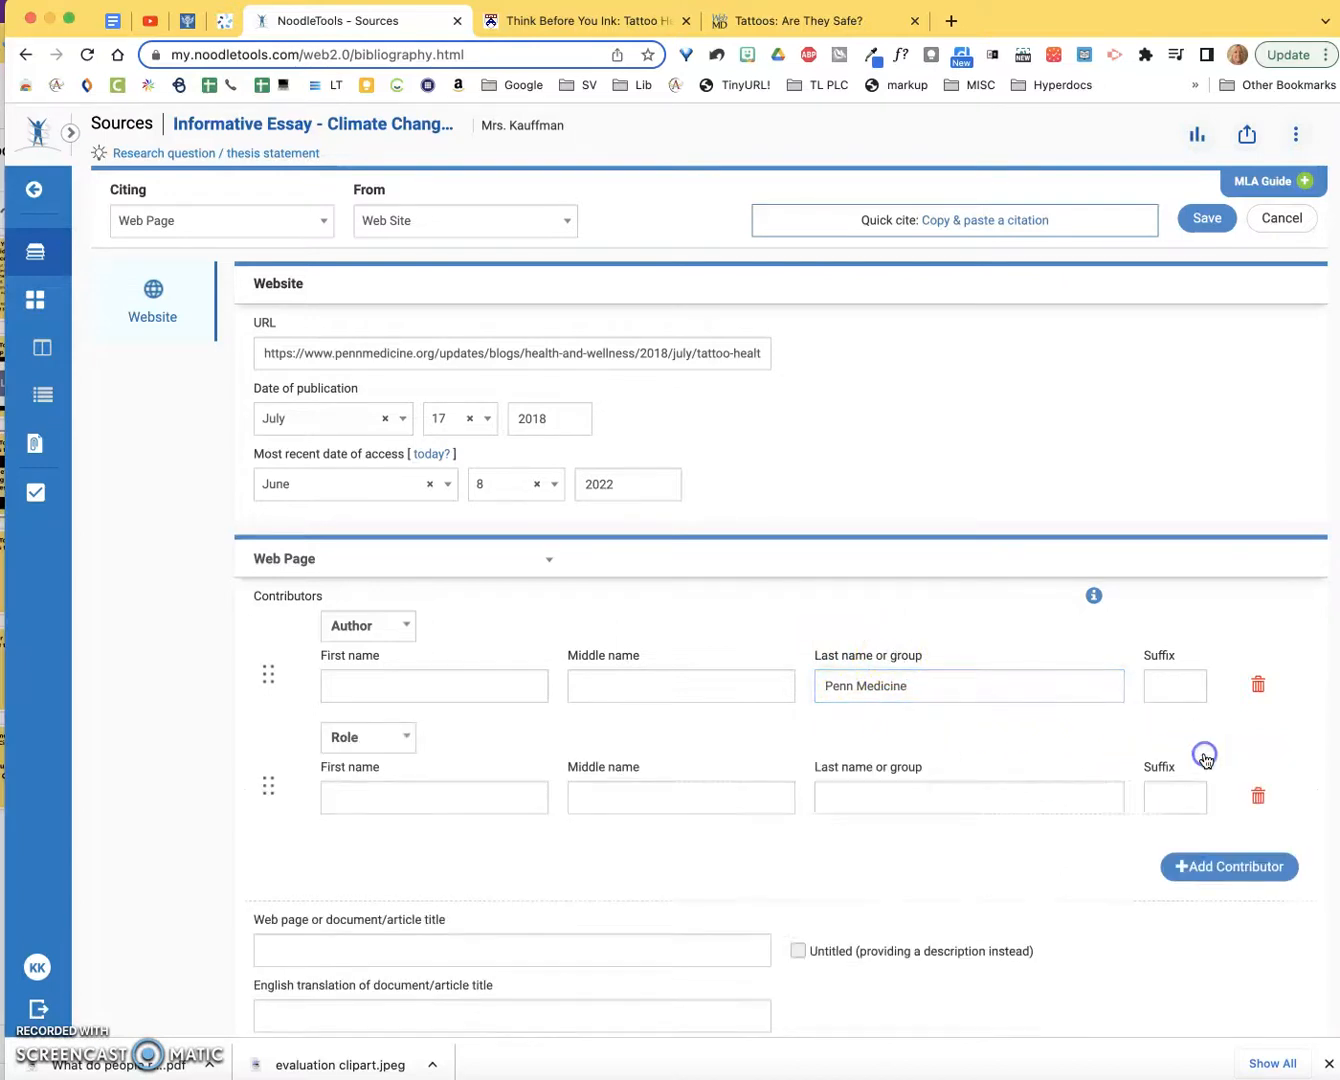
left_click(399, 735)
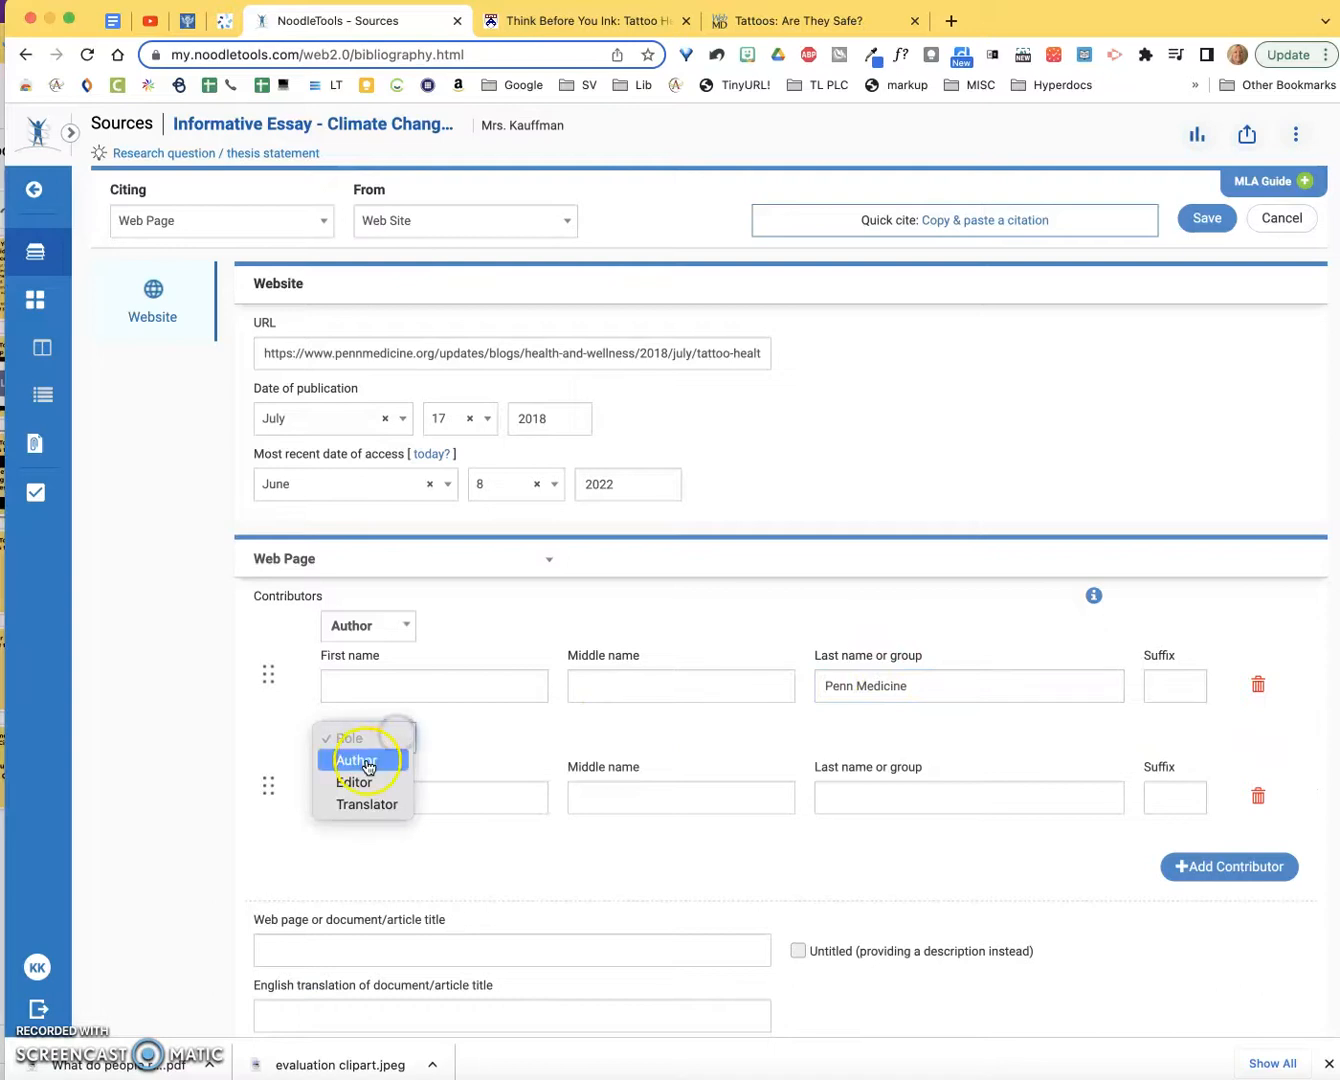
left_click(1256, 793)
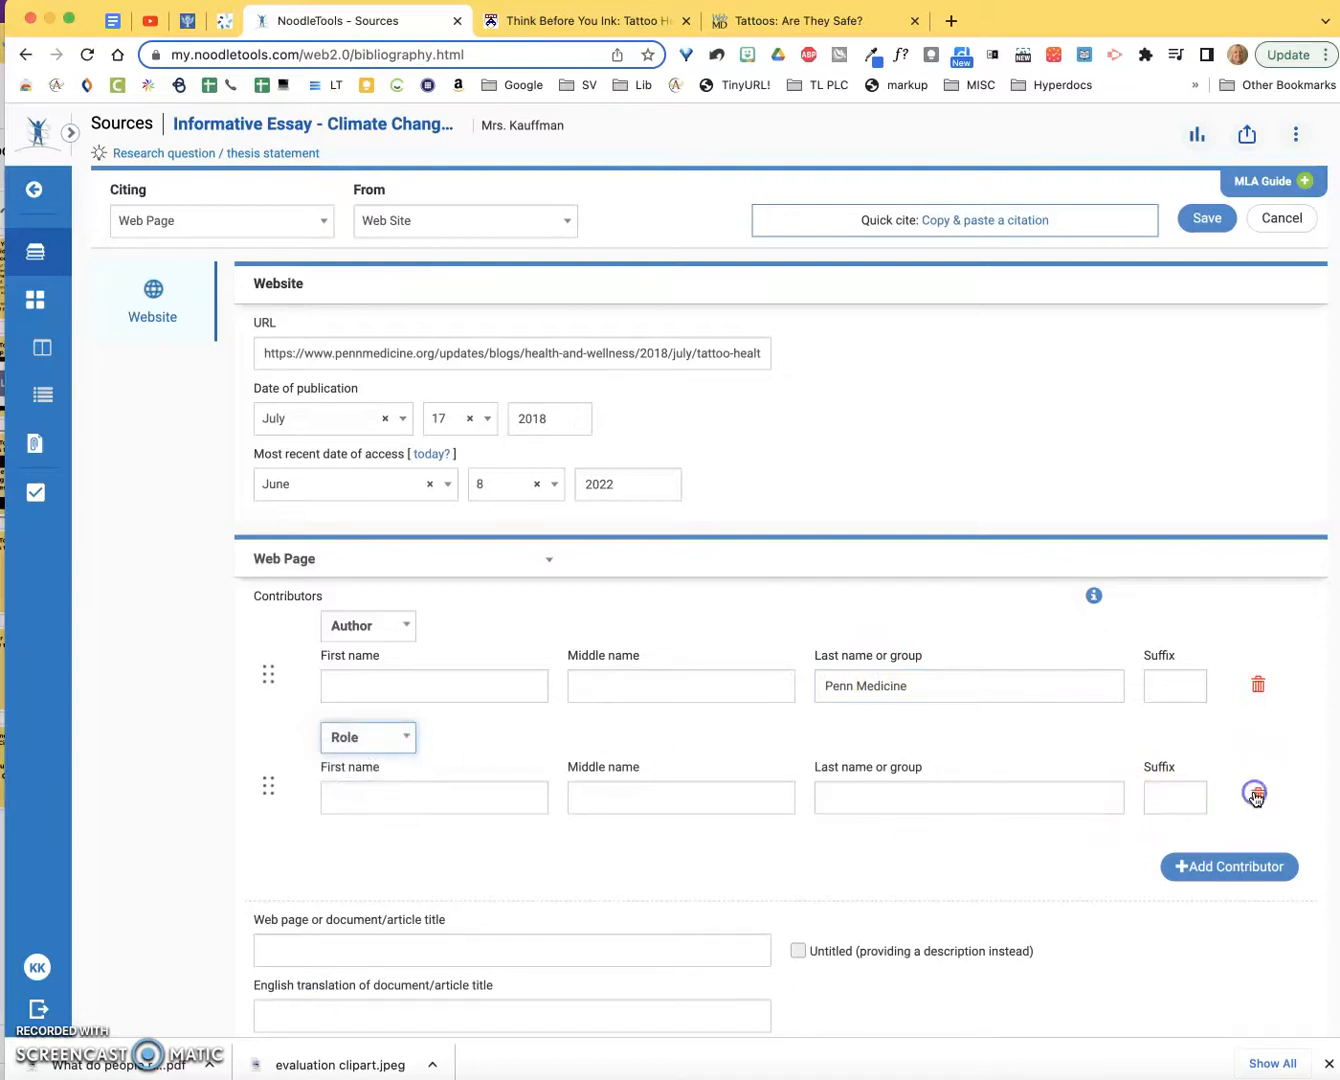
left_click(1259, 797)
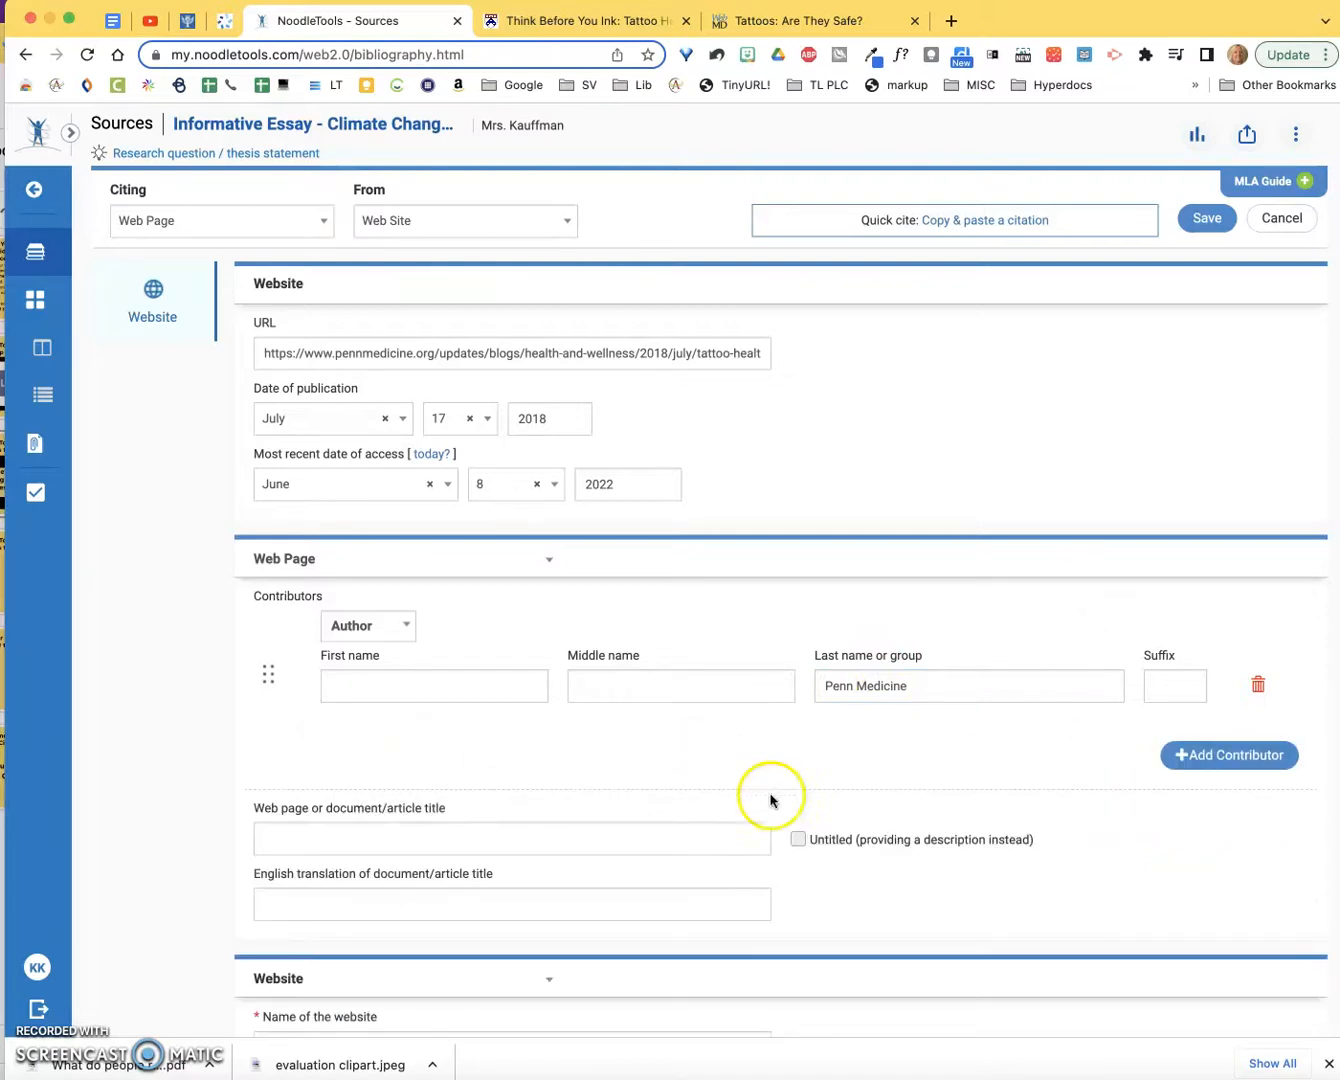
Step: Copy the title "Think Before You Ink: Tattoo Health Risks" from the Penn Medicine article into the citation's web page title
left_click(365, 841)
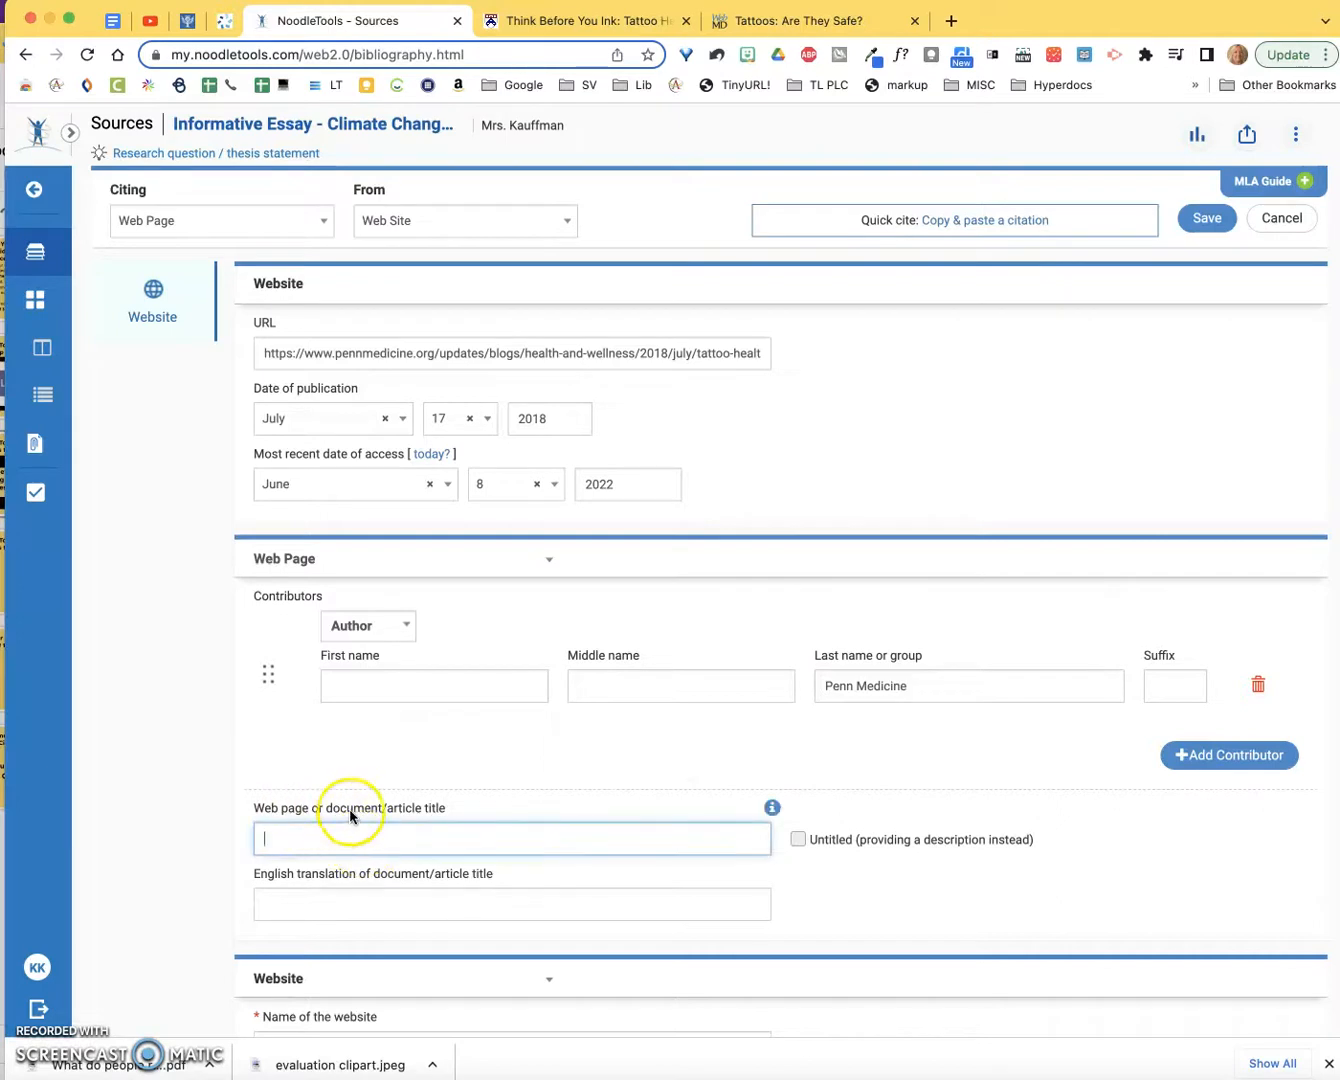
left_click(547, 20)
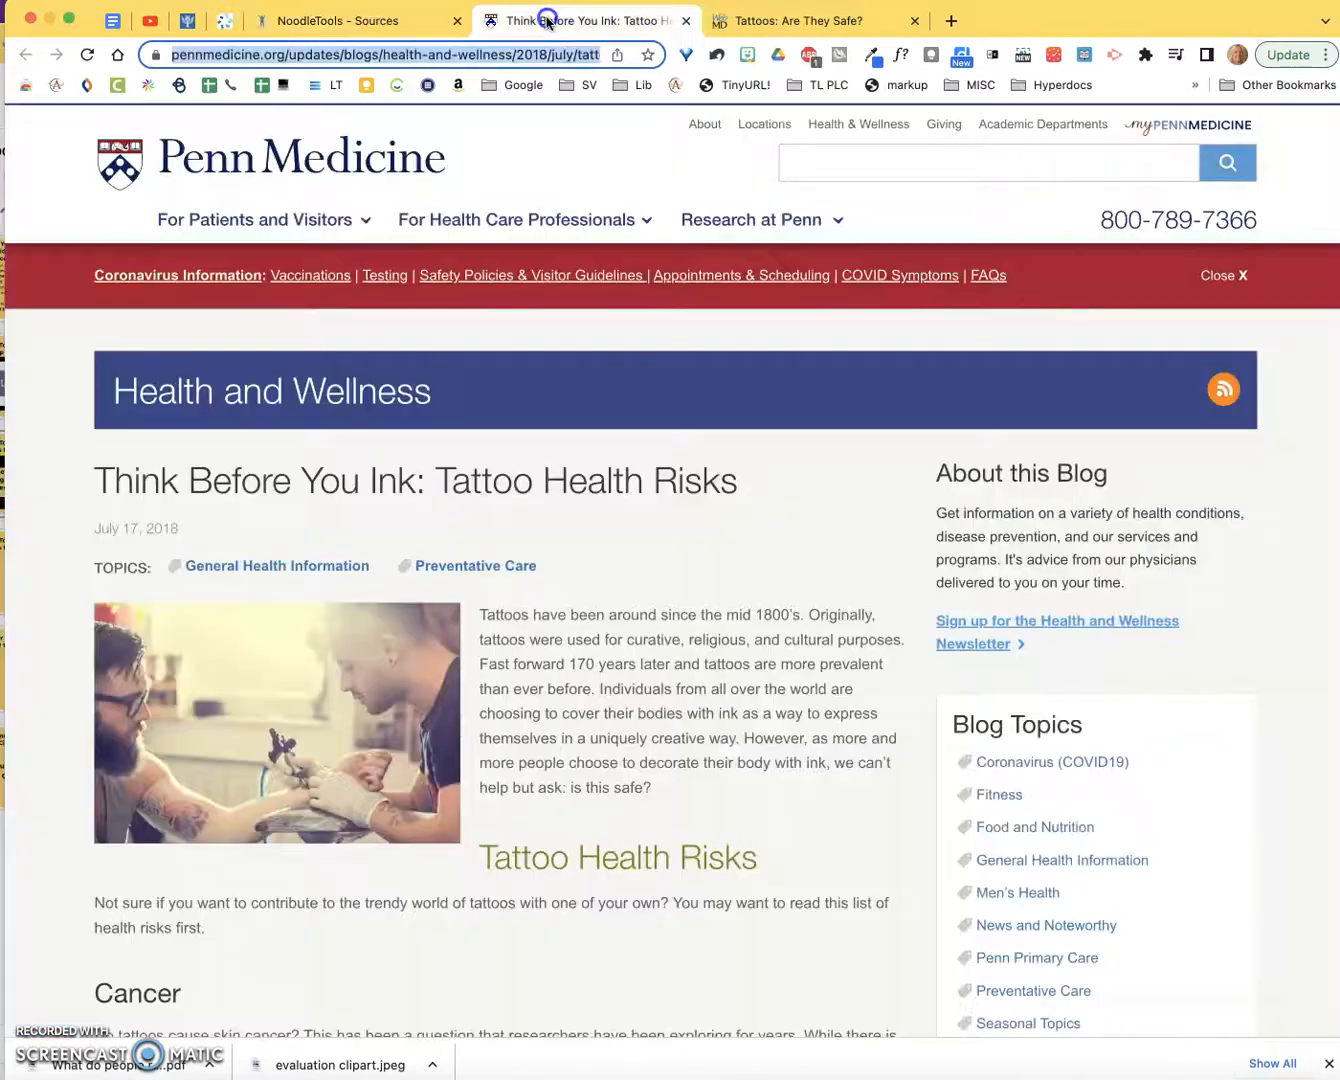
left_click_drag(92, 481, 744, 486)
key("super+c")
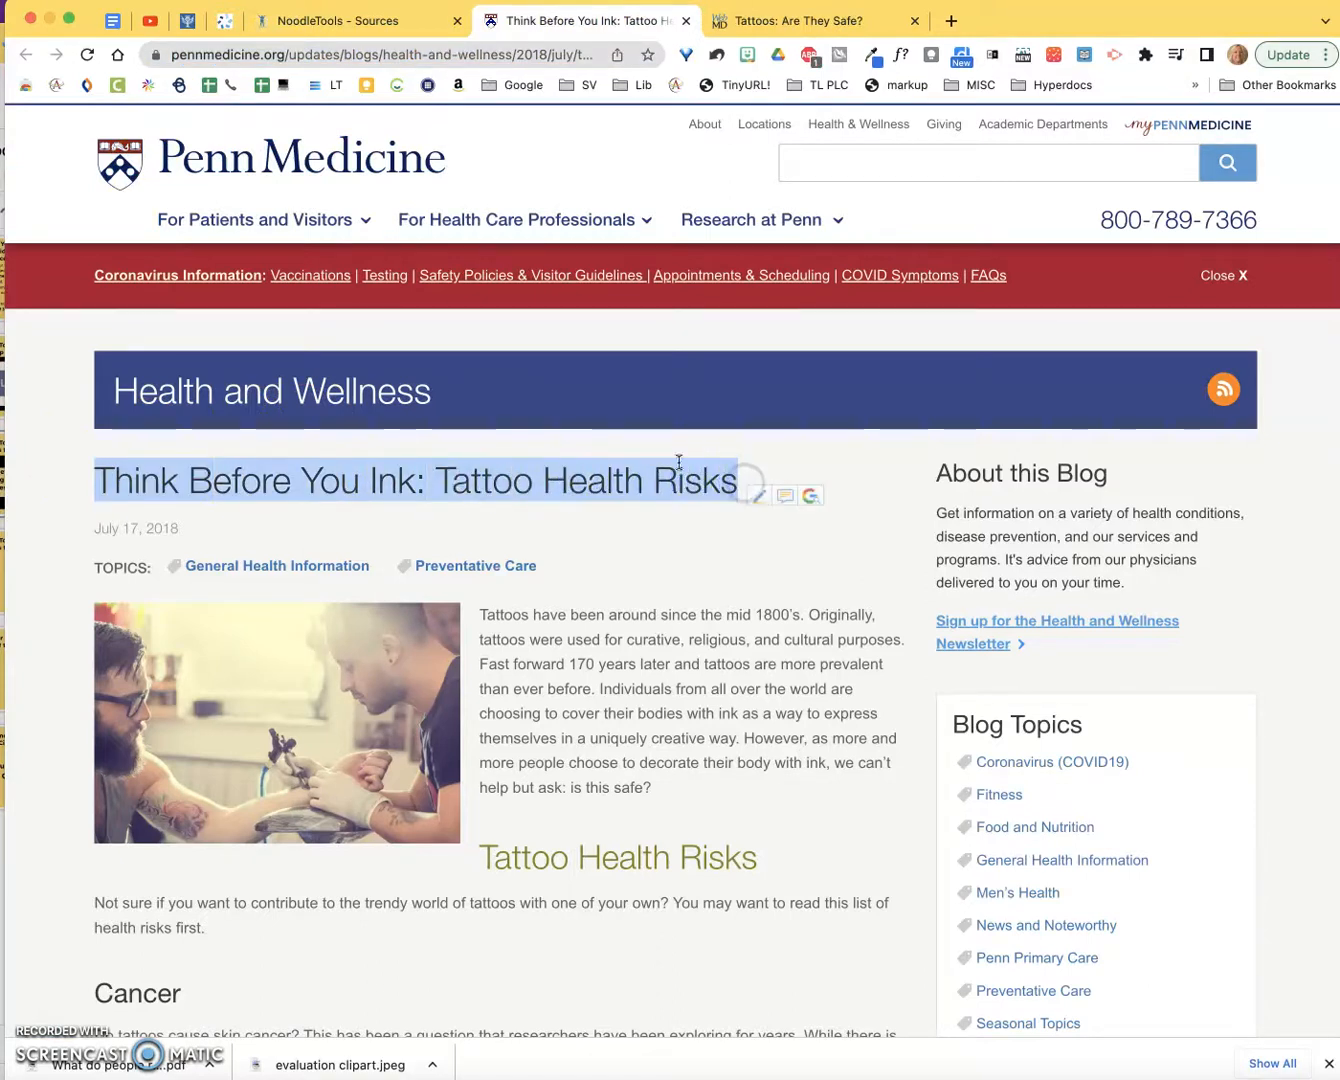
left_click(321, 19)
left_click(397, 837)
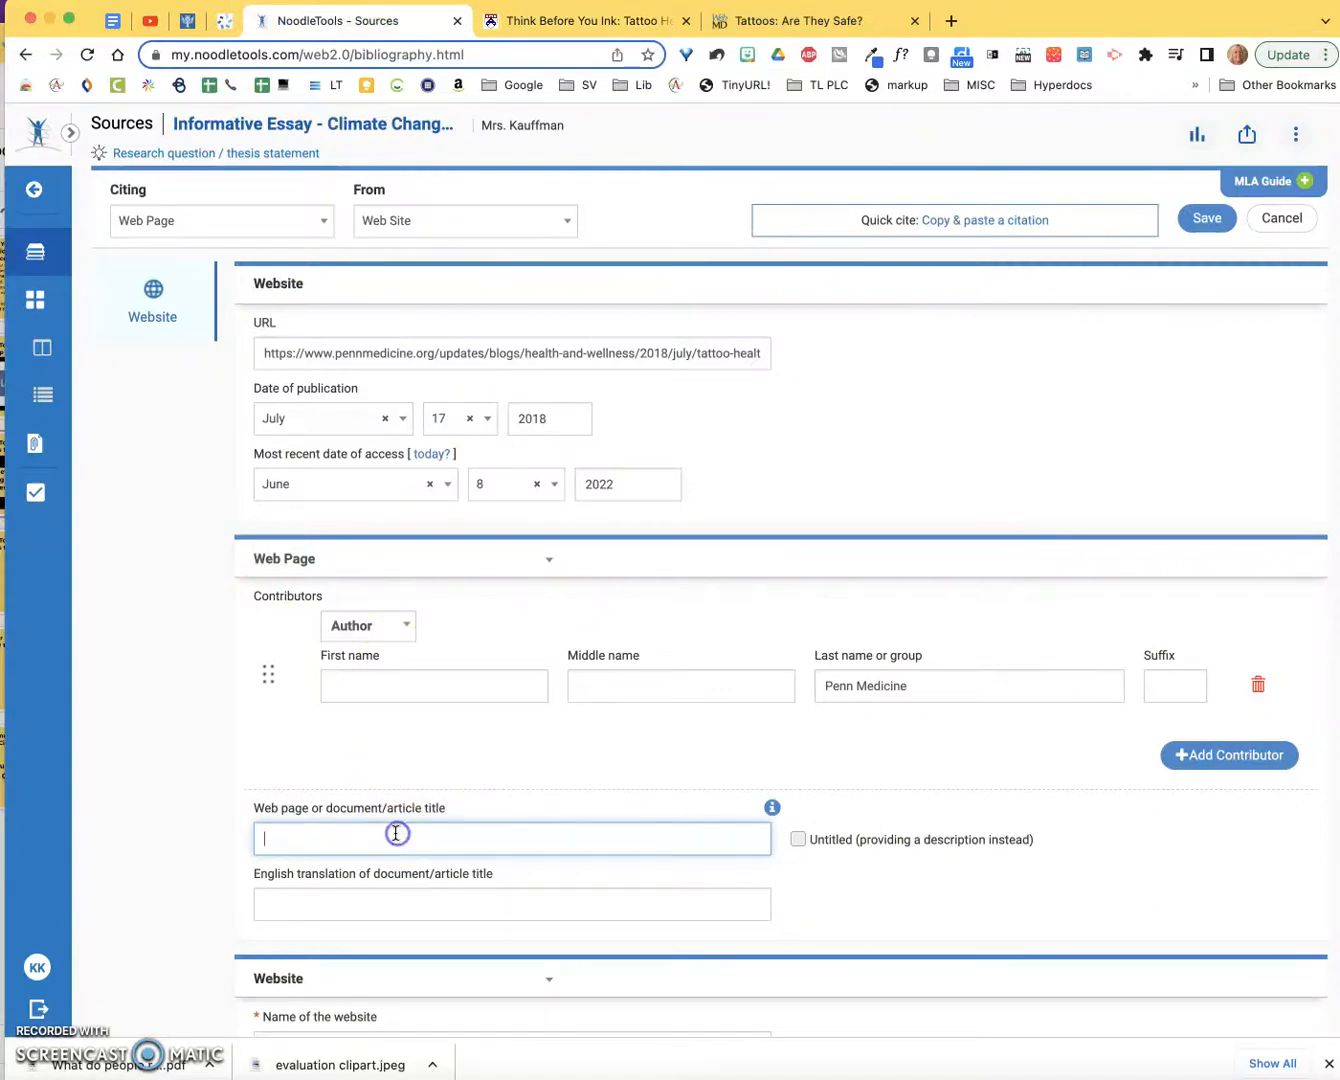
key("super+v")
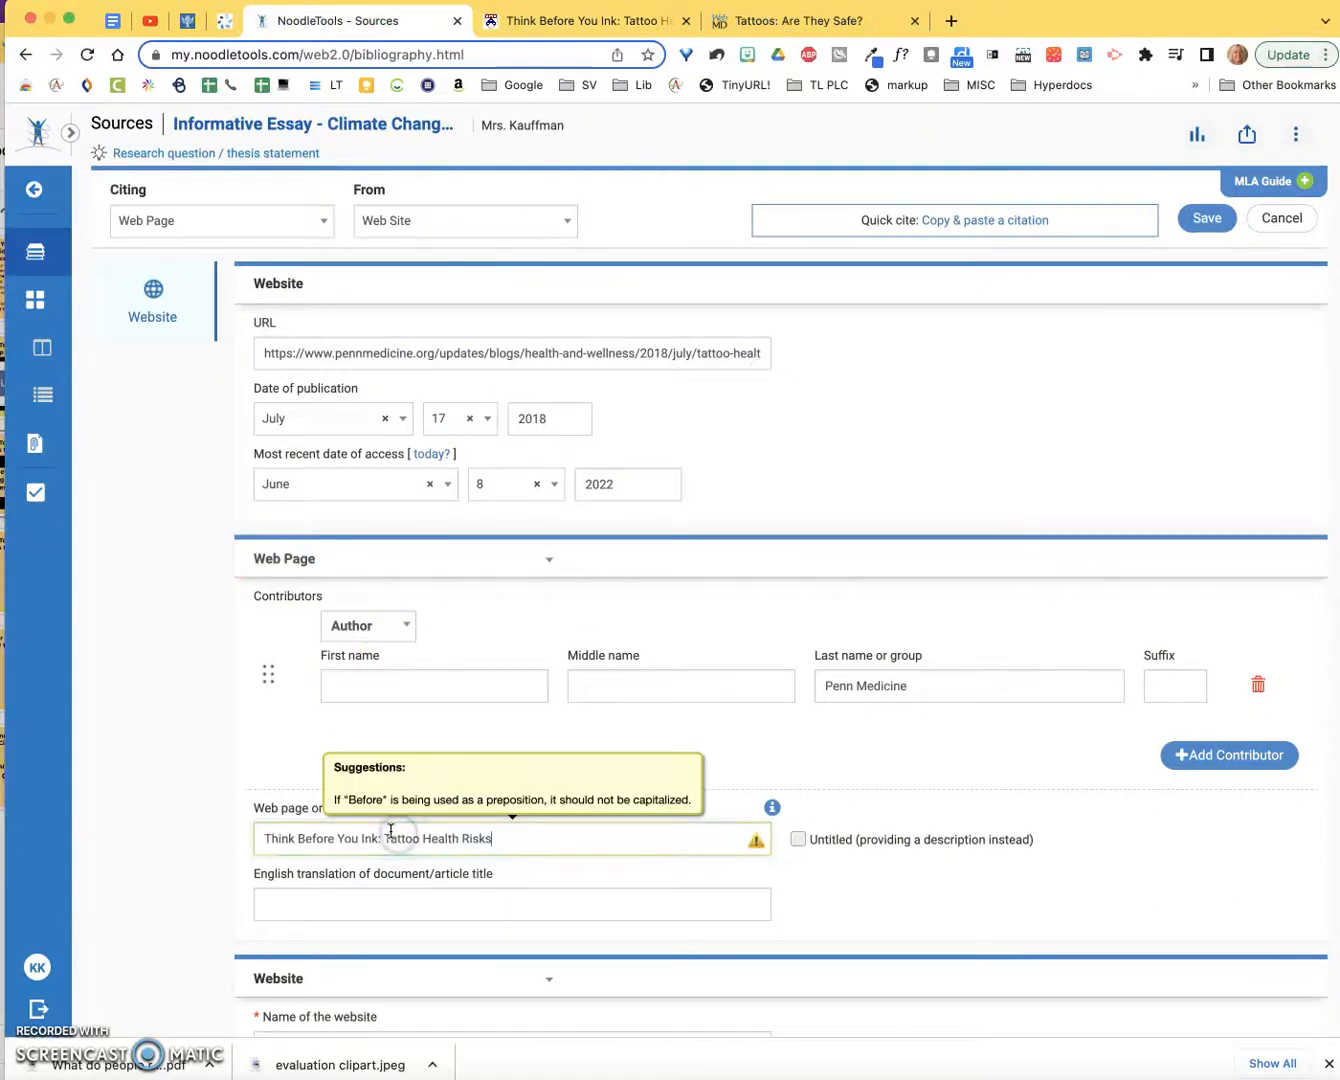
Step: Change "Before" to lowercase "before" in the citation's web page title
left_click(302, 838)
key("BackSpace")
type("b")
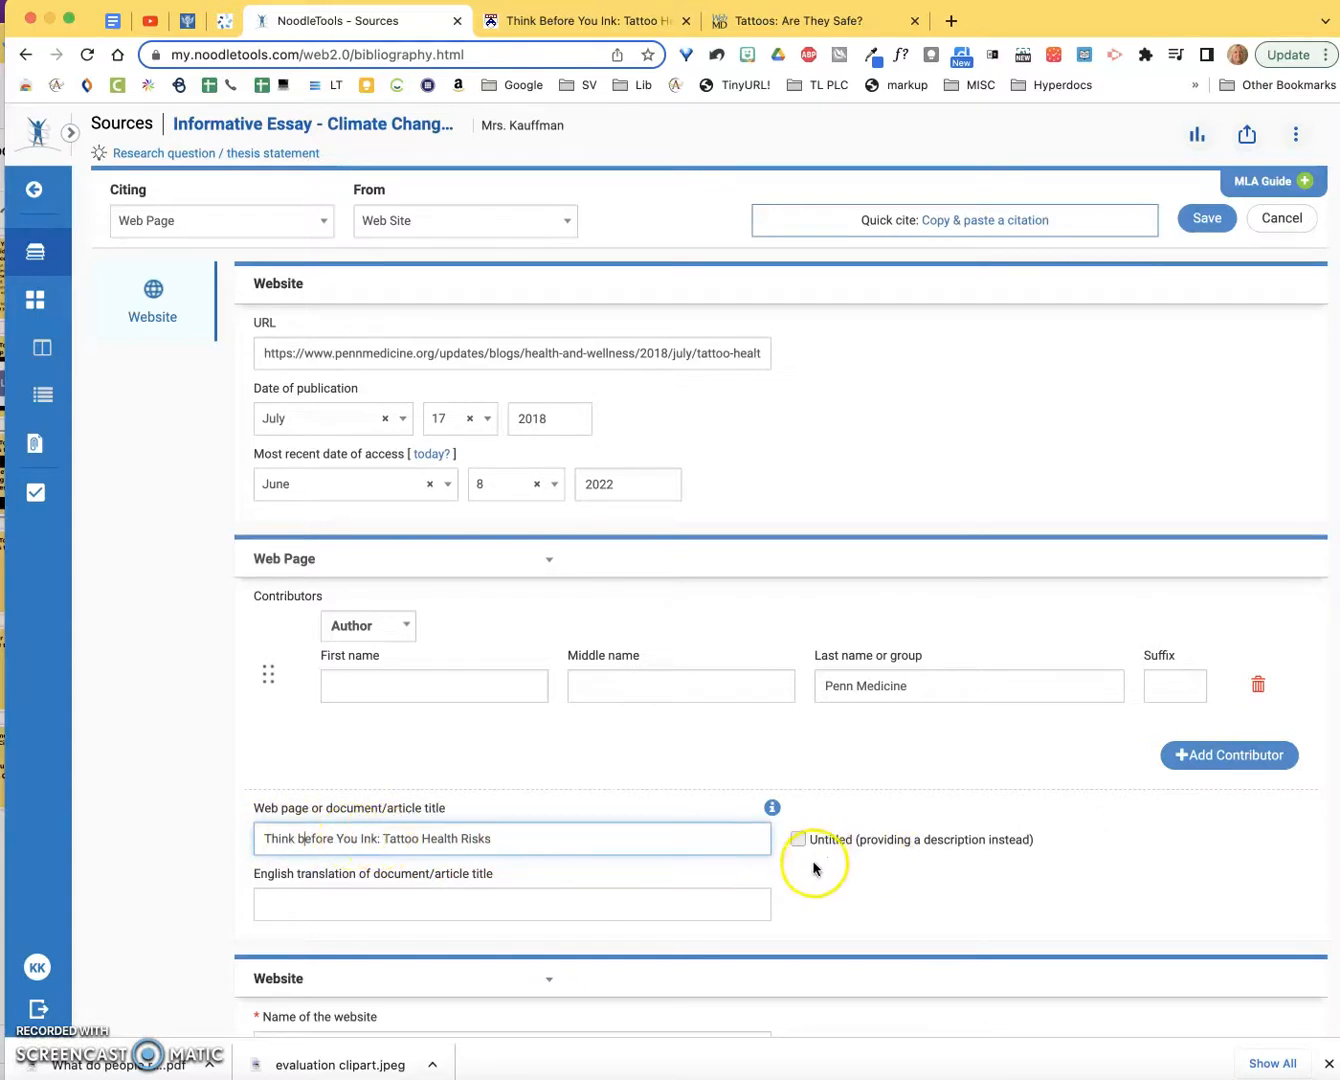
Step: Check the Penn Medicine page and the form's guidance on website names, and set the name of the website to Penn Medicine
scroll(814, 865, "down", 5)
left_click(372, 762)
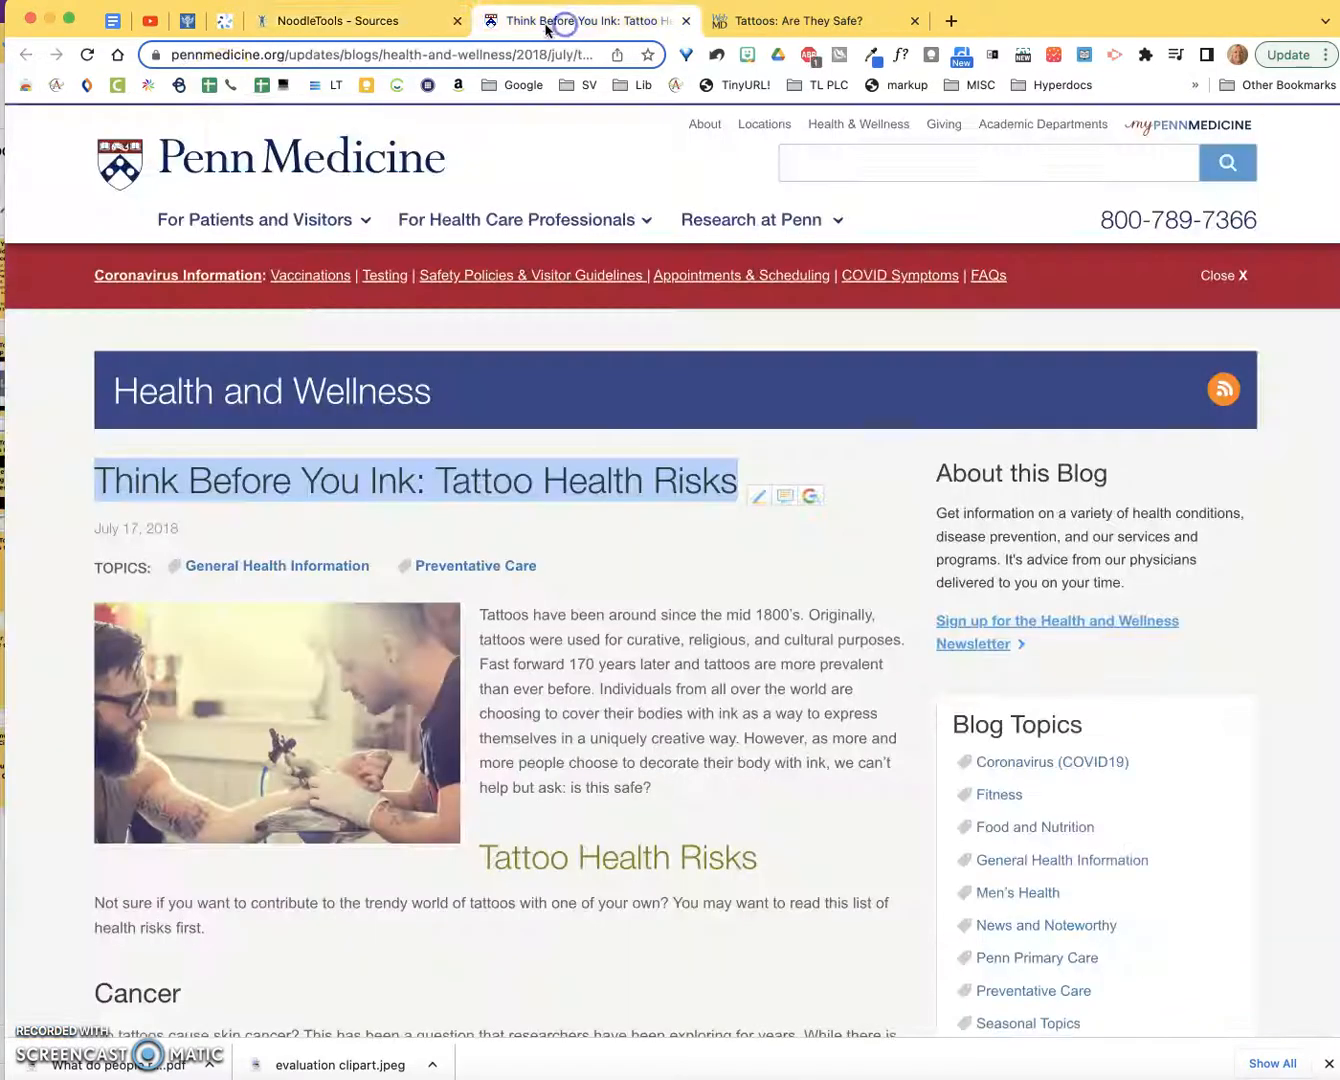
left_click(573, 22)
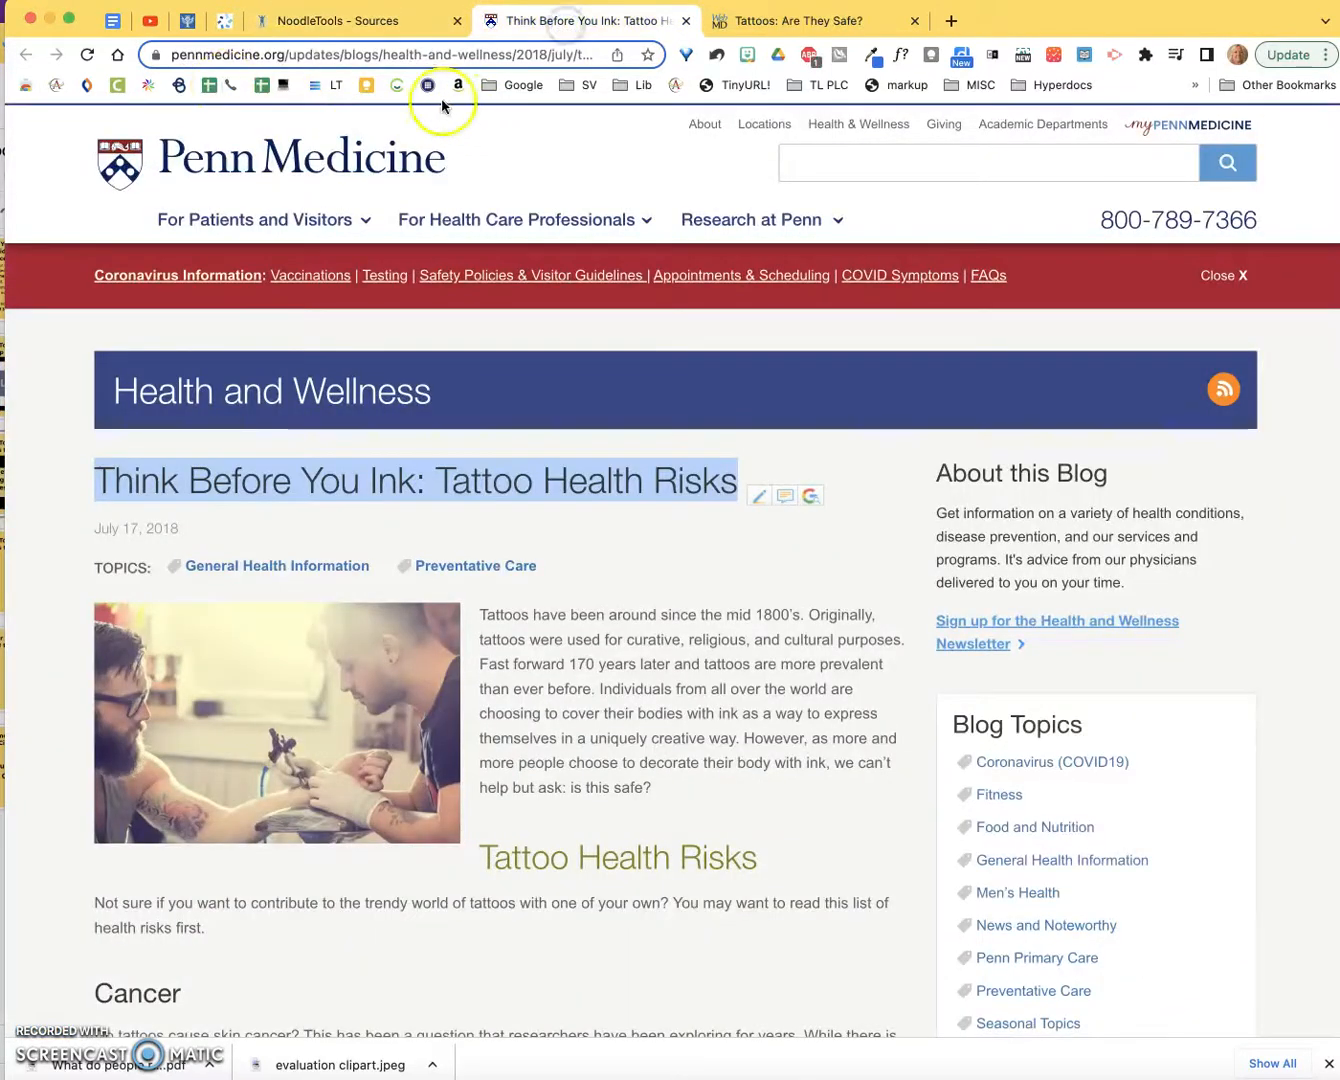
left_click(315, 14)
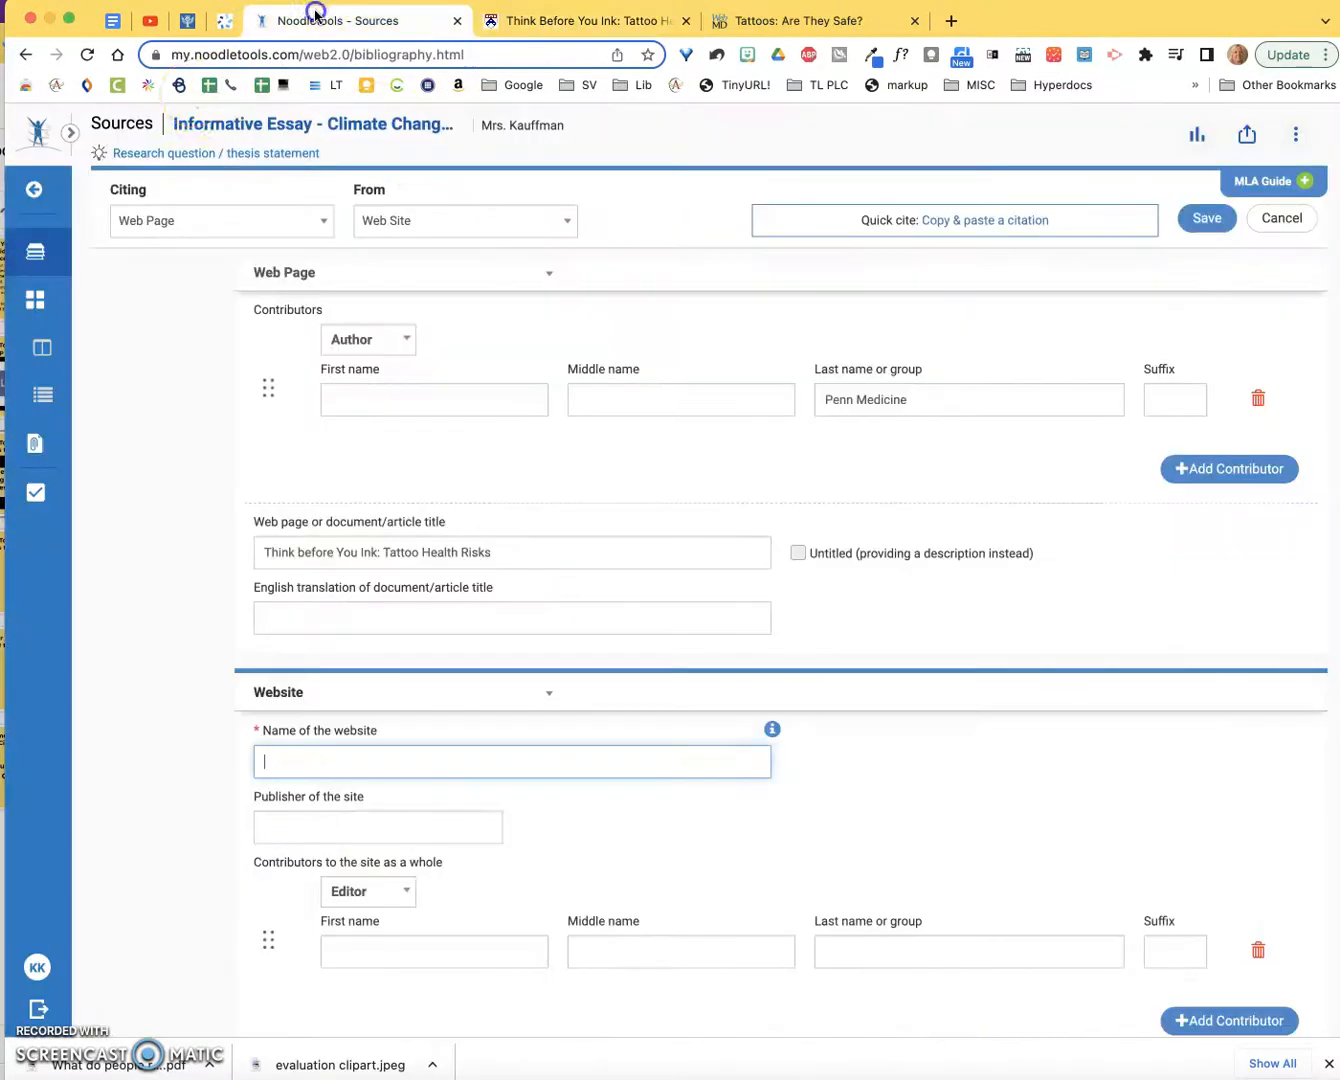
left_click(769, 731)
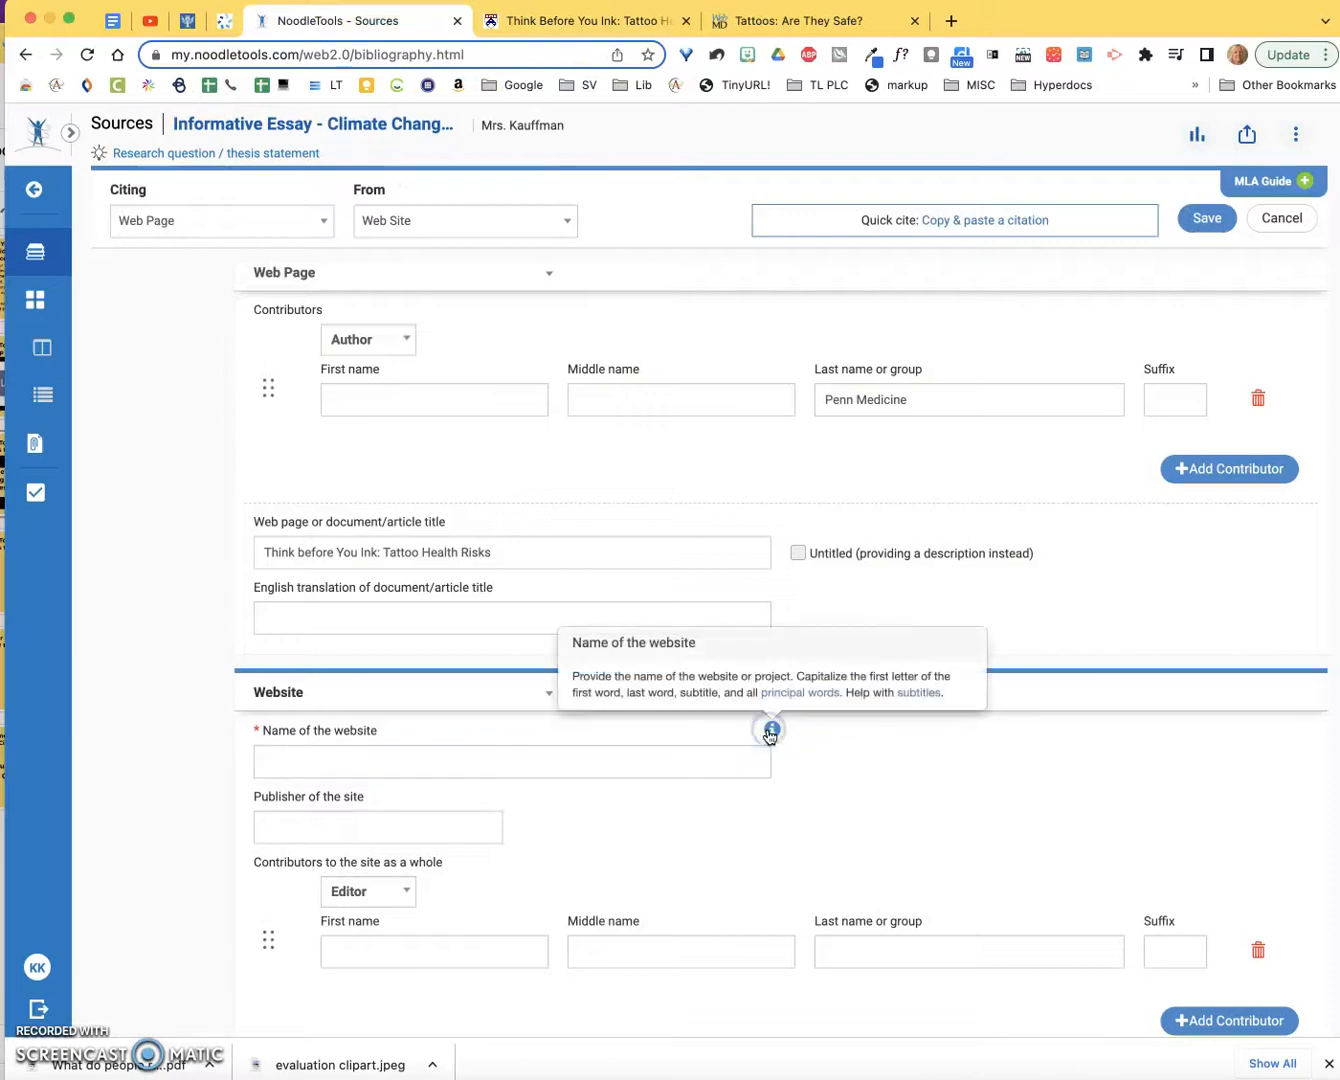
left_click(790, 677)
left_click(353, 758)
type("d")
key("BackSpace")
type("Penn Medicine")
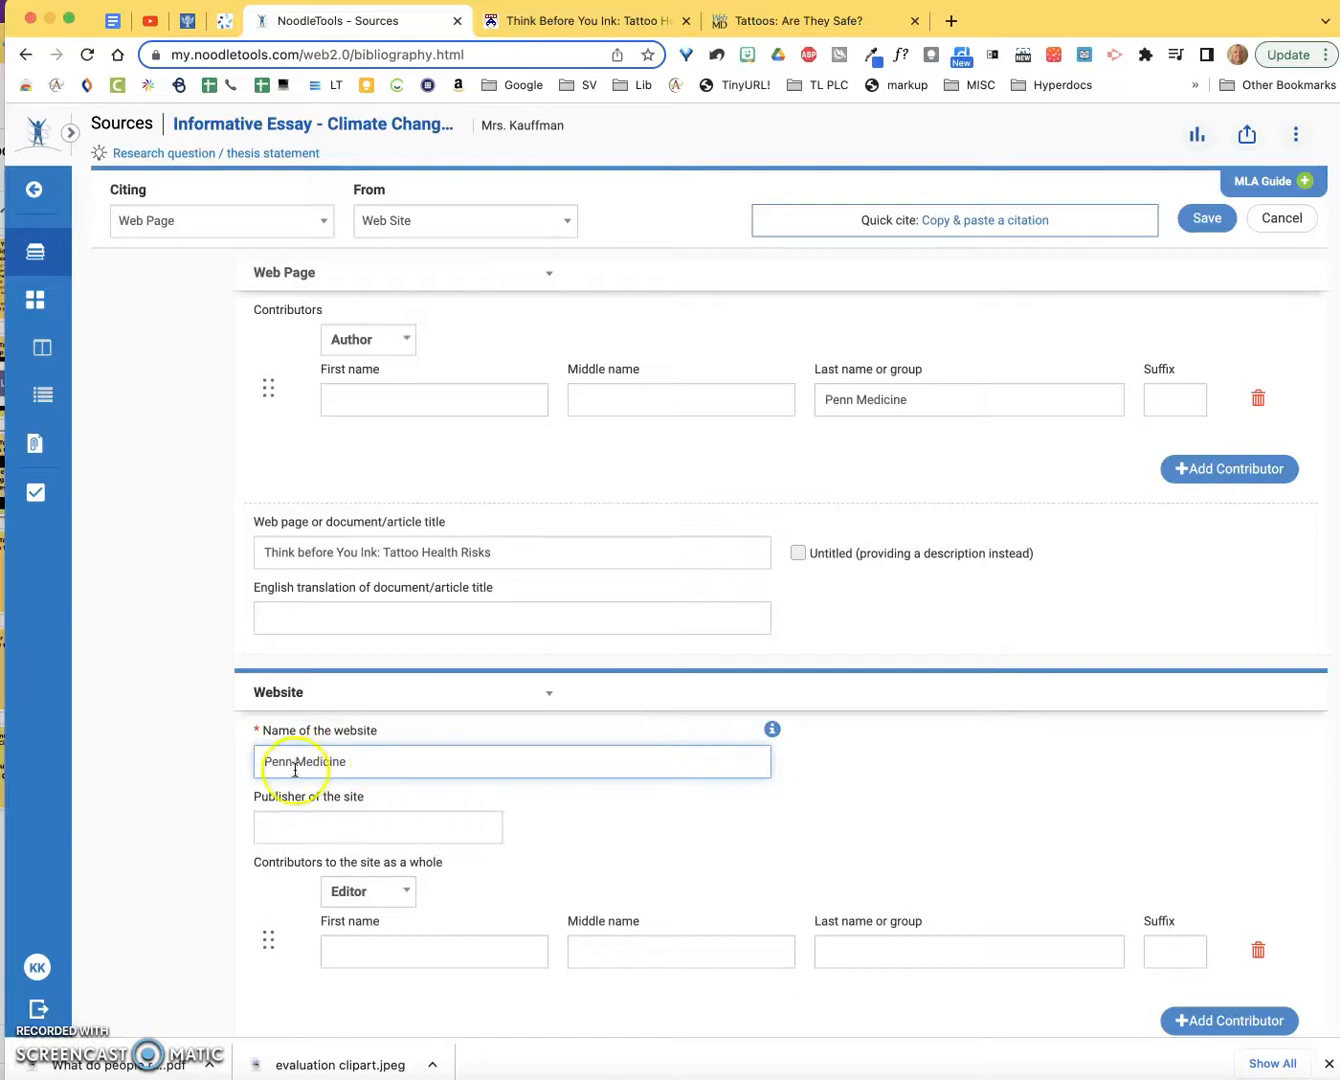
Step: Copy "The Trustees of the University of Pennsylvania" from the Penn Medicine page's copyright line into the citation's publisher of the site
left_click(557, 25)
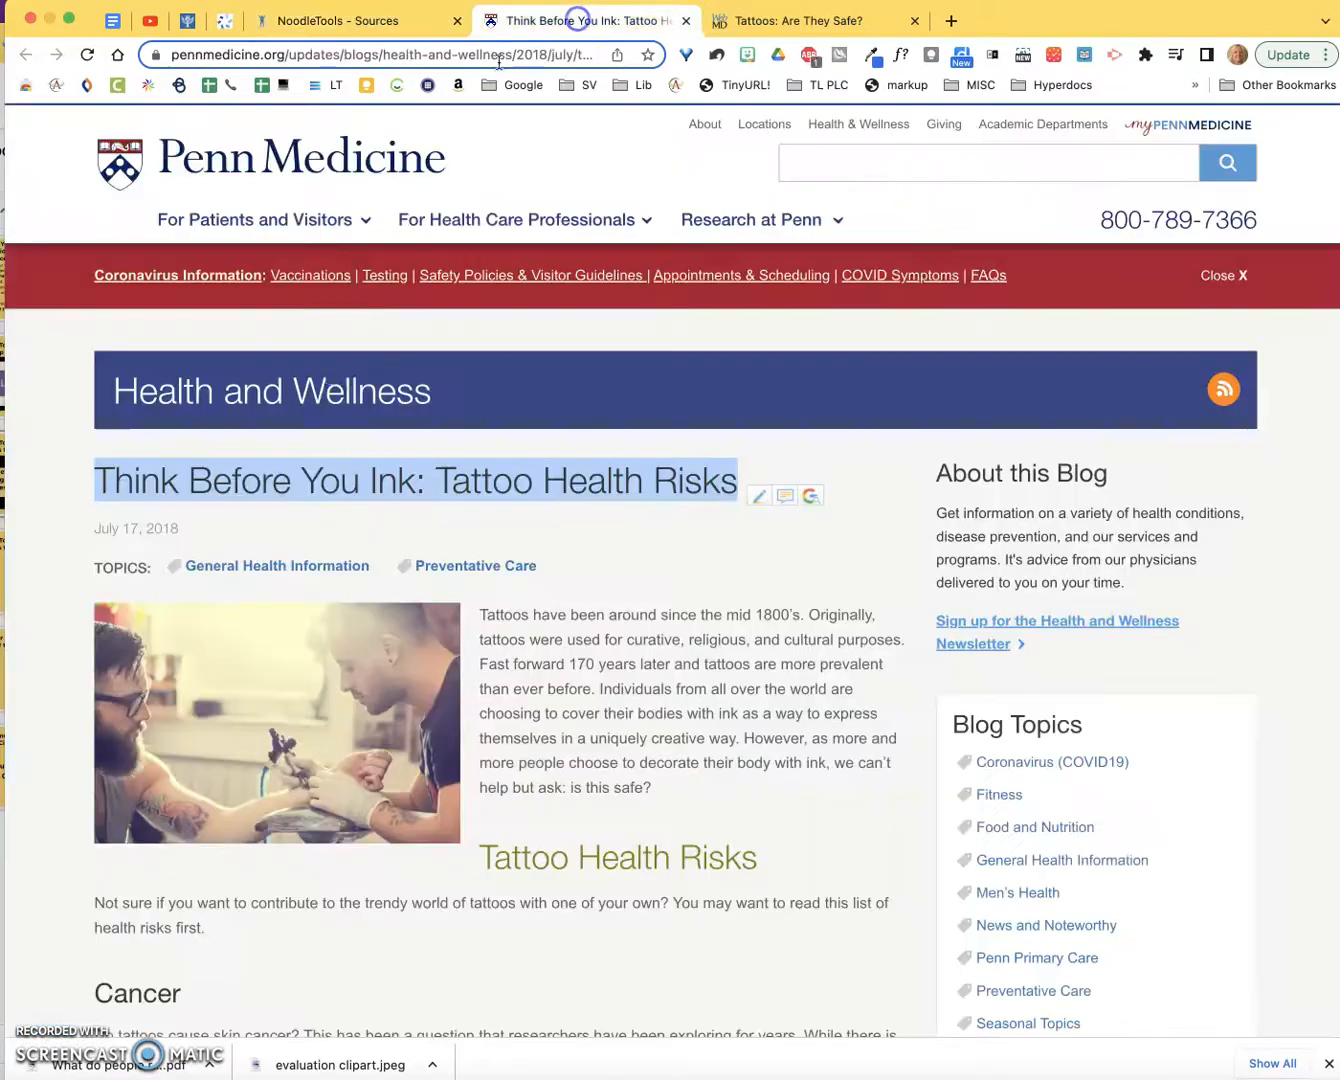
scroll(584, 640, "down", 8)
scroll(579, 646, "down", 15)
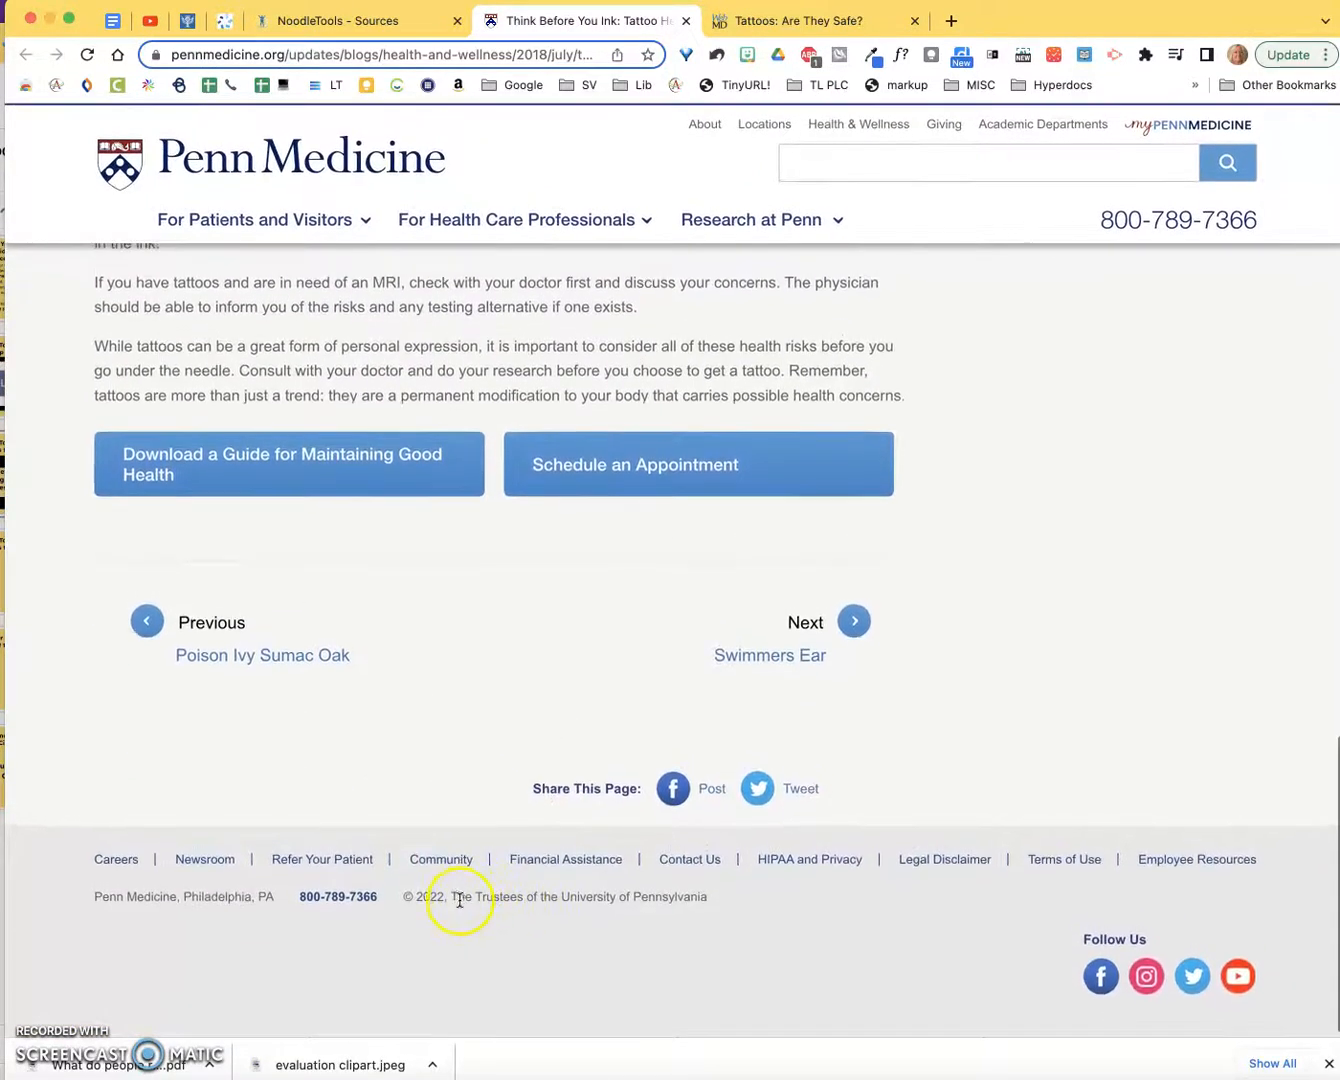
left_click_drag(474, 901, 636, 908)
key("super+c")
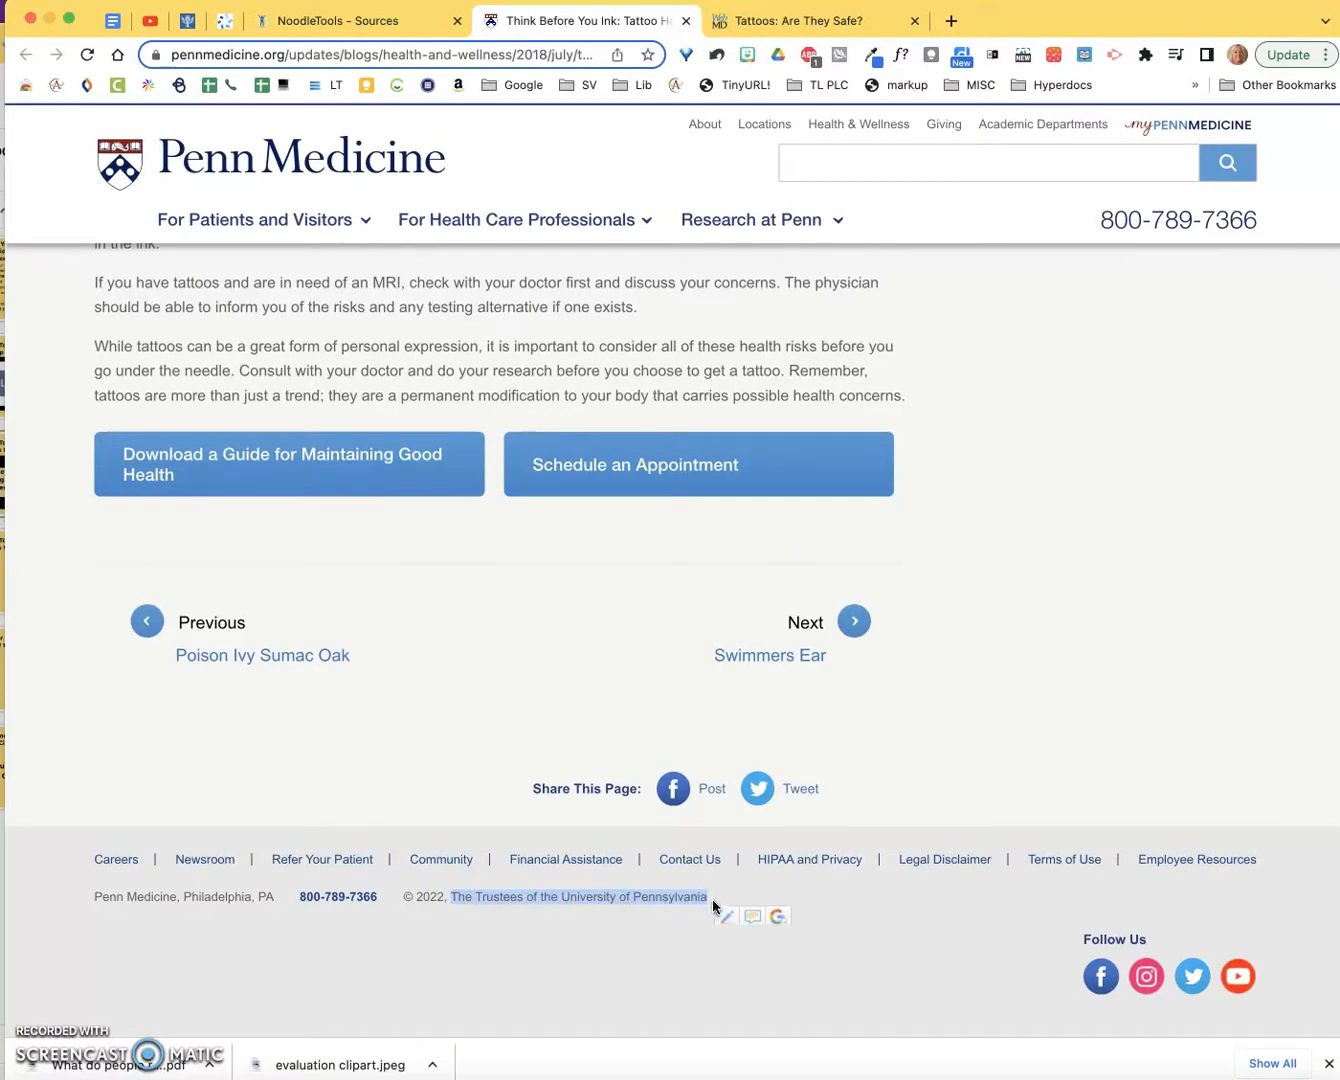
left_click(338, 18)
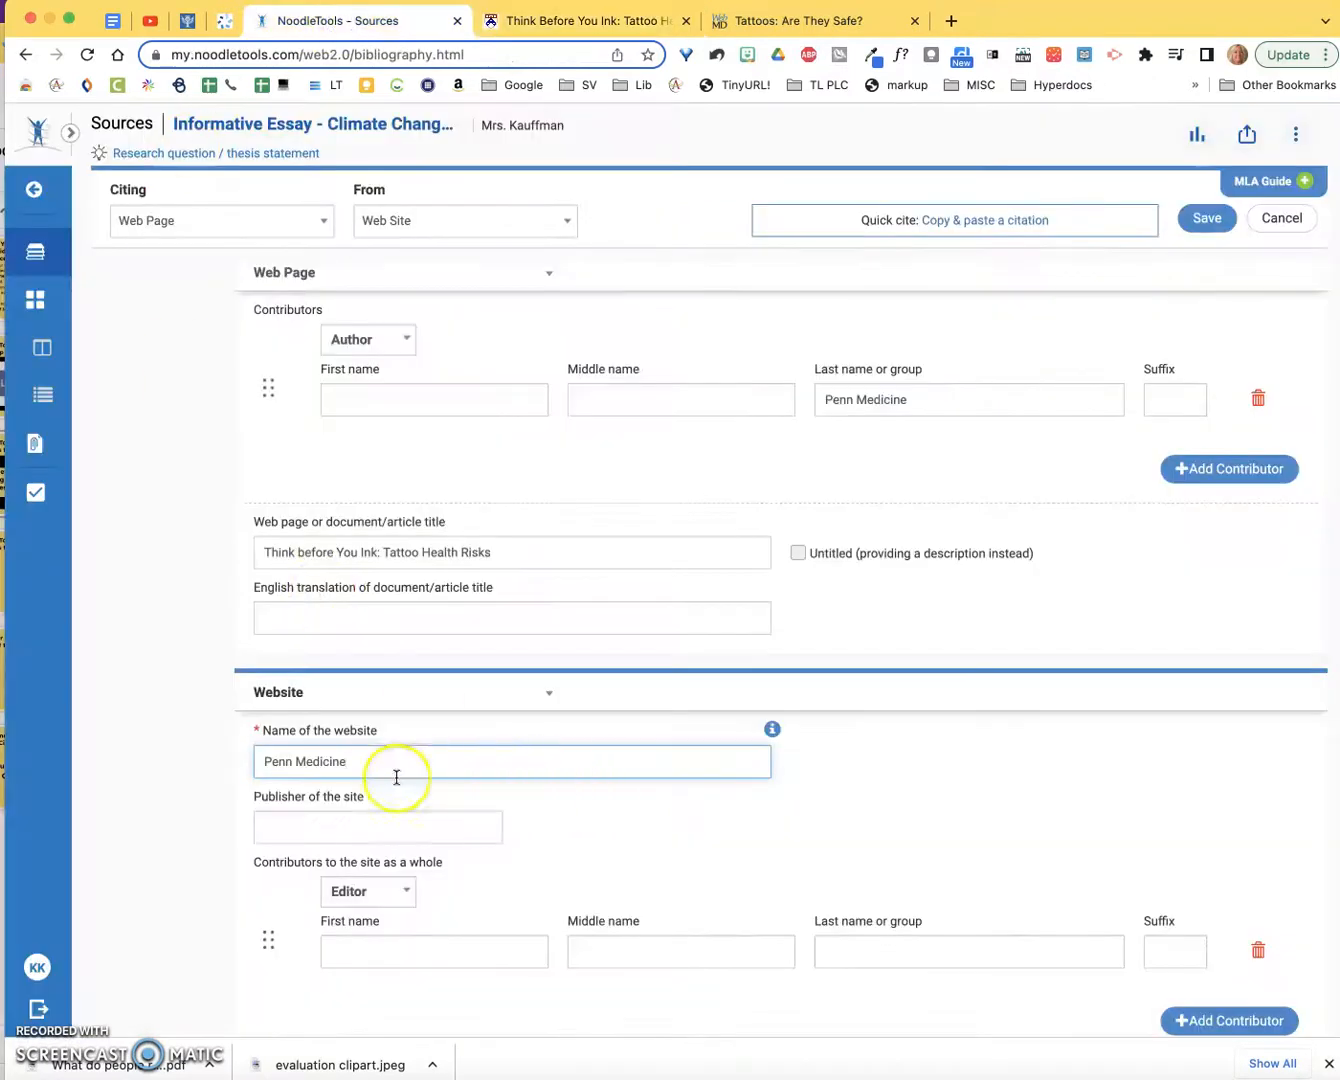
left_click(317, 823)
key("super+v")
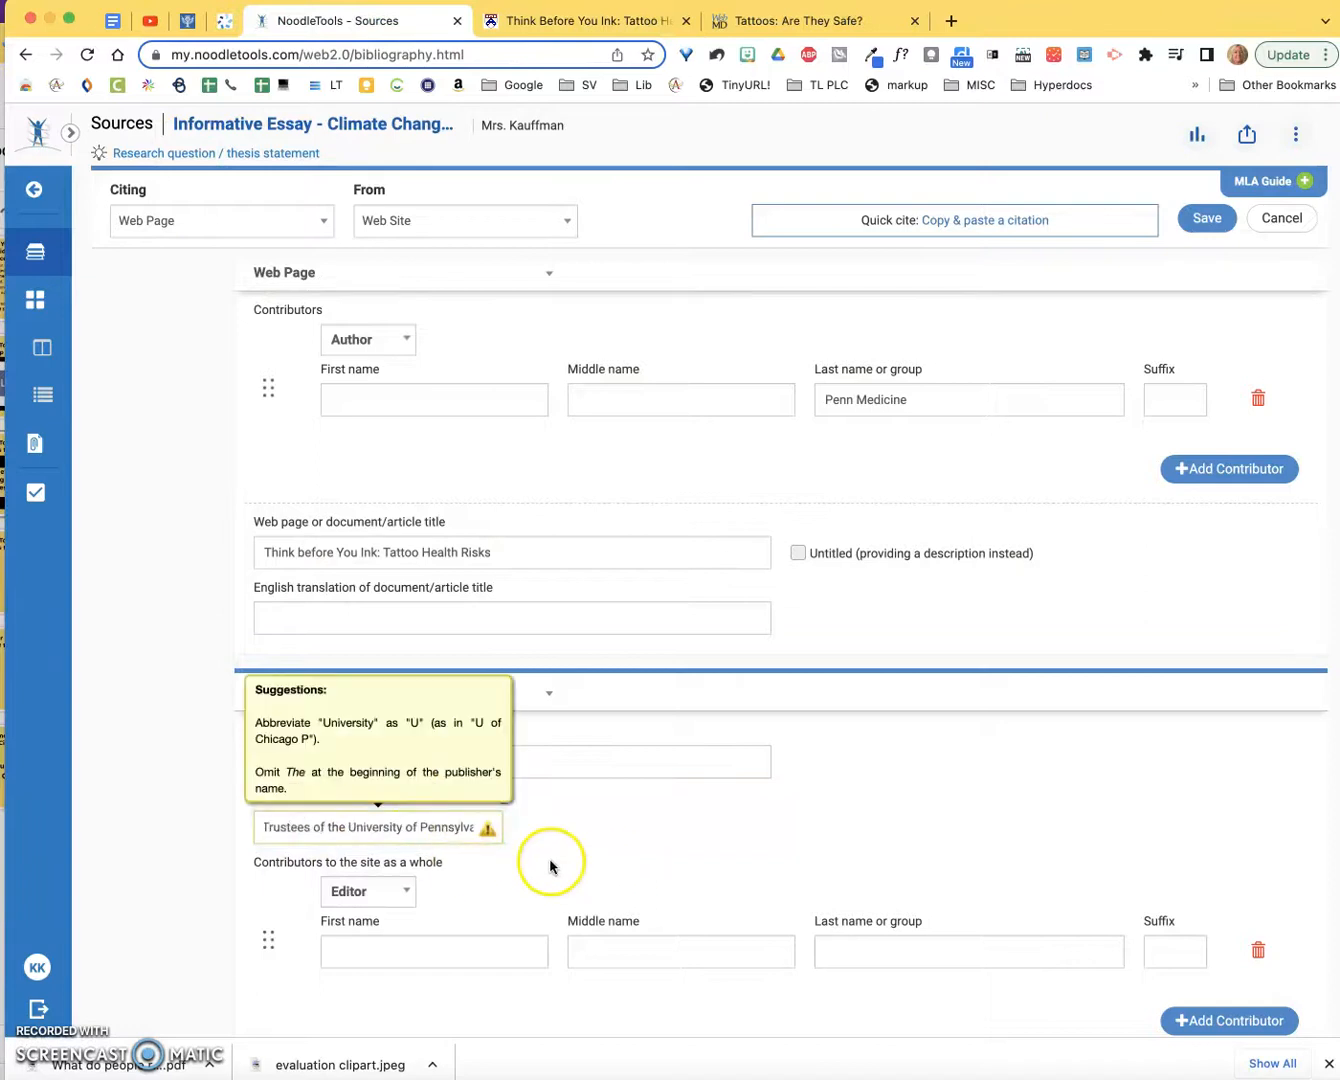
left_click(698, 865)
Step: Review the remaining fields of the Penn Medicine citation and save it to the source list
scroll(697, 866, "down", 6)
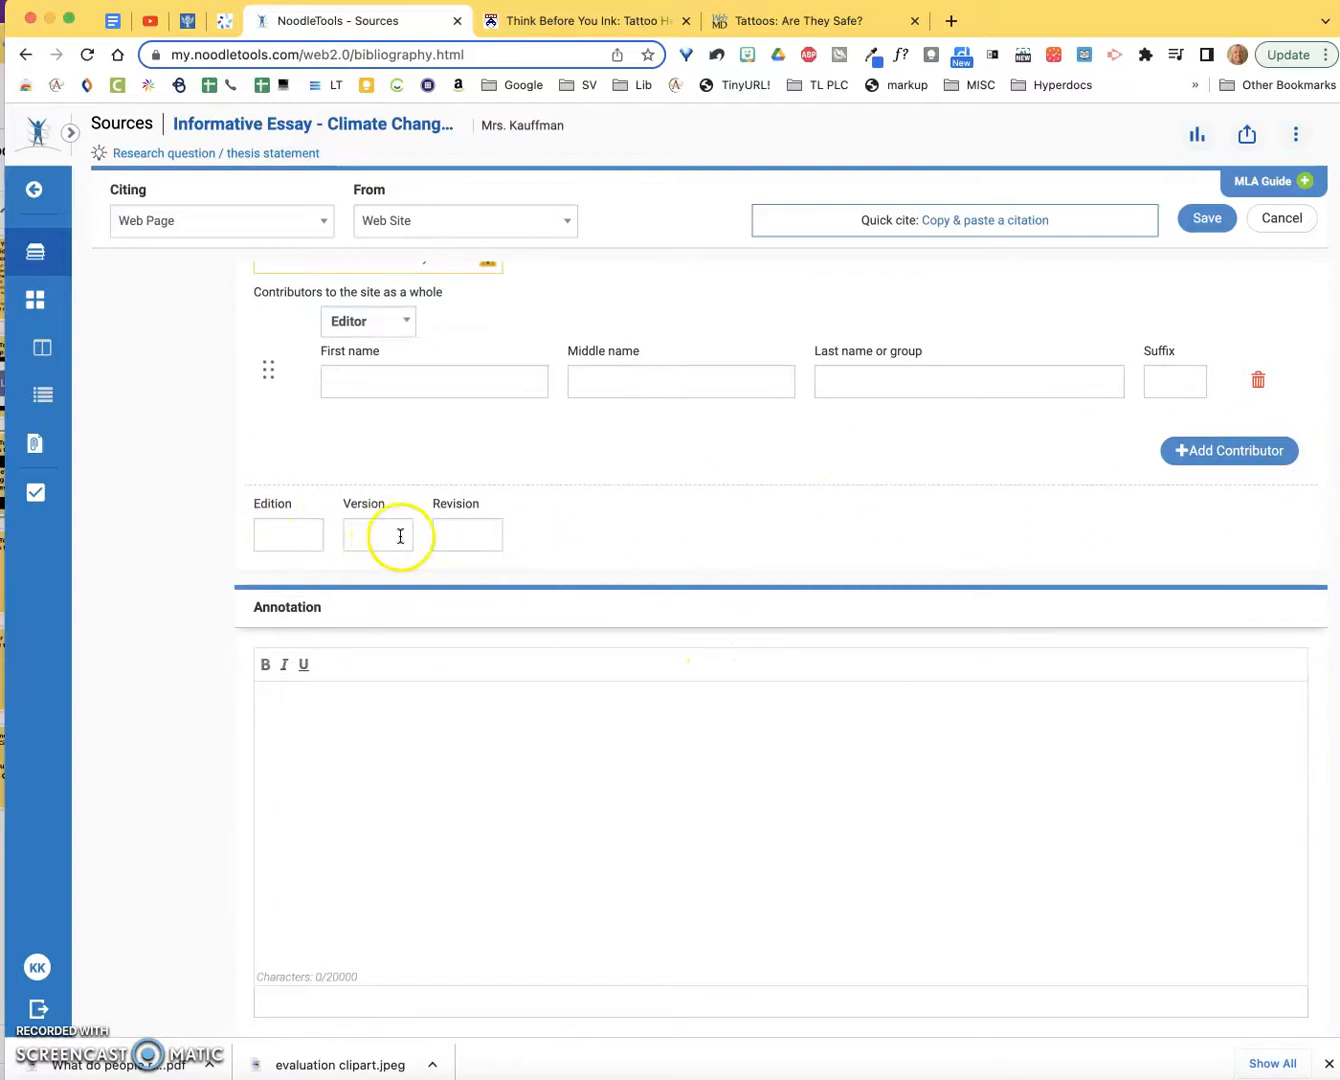
scroll(843, 514, "down", 1)
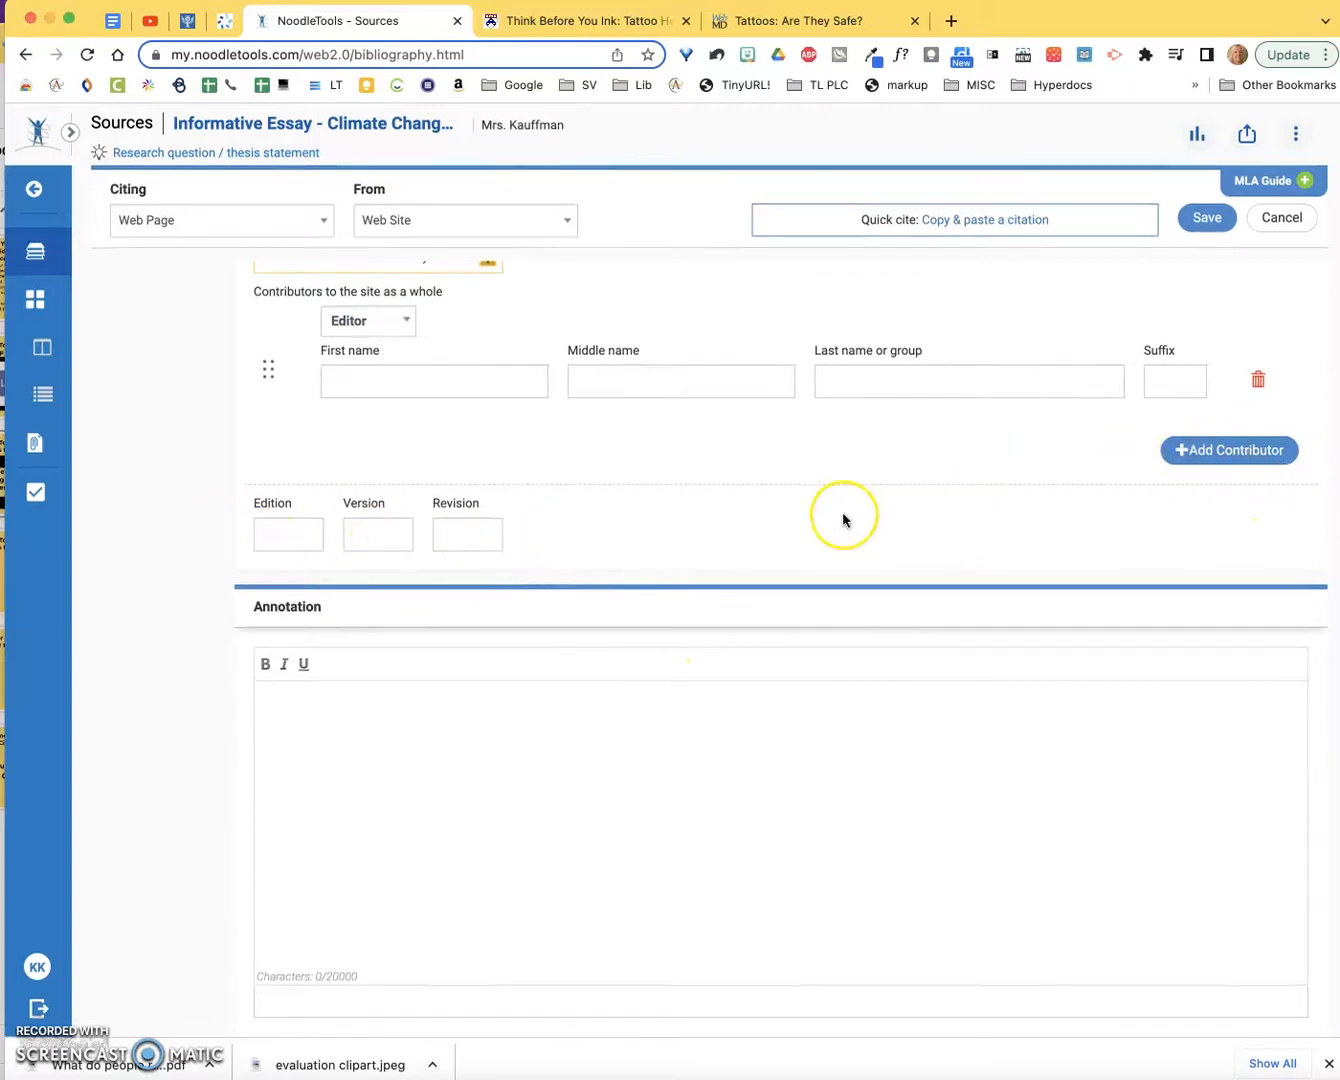
scroll(882, 628, "up", 10)
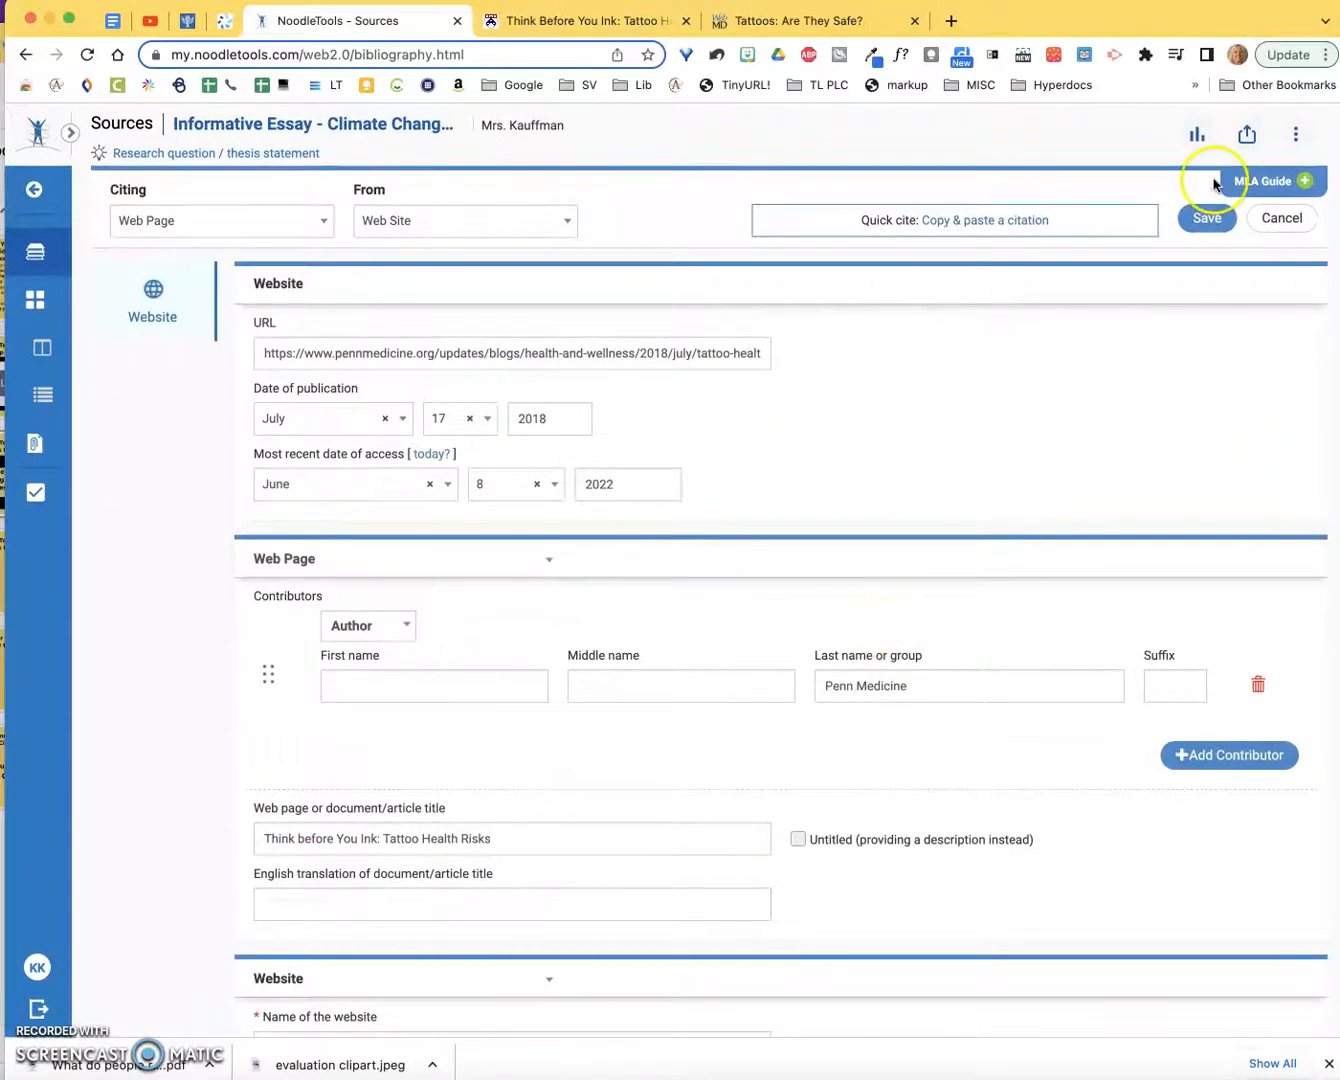
left_click(1190, 231)
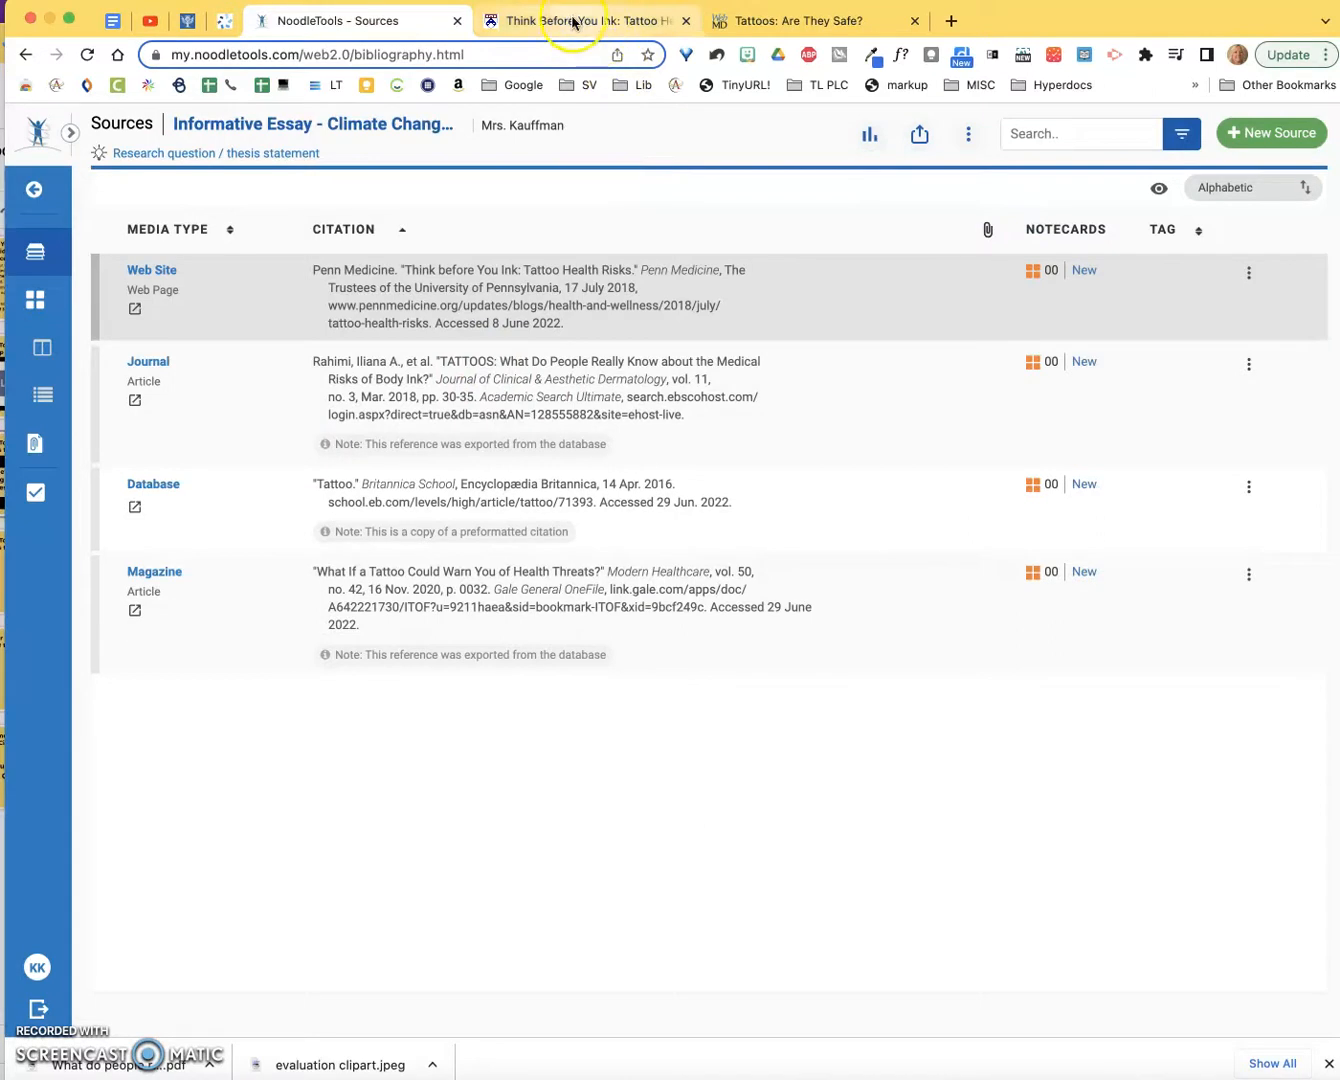
Step: Switch to the WebMD article "Tattoos: Are They Safe?", select its web address, and look through the page for citation details
left_click(751, 24)
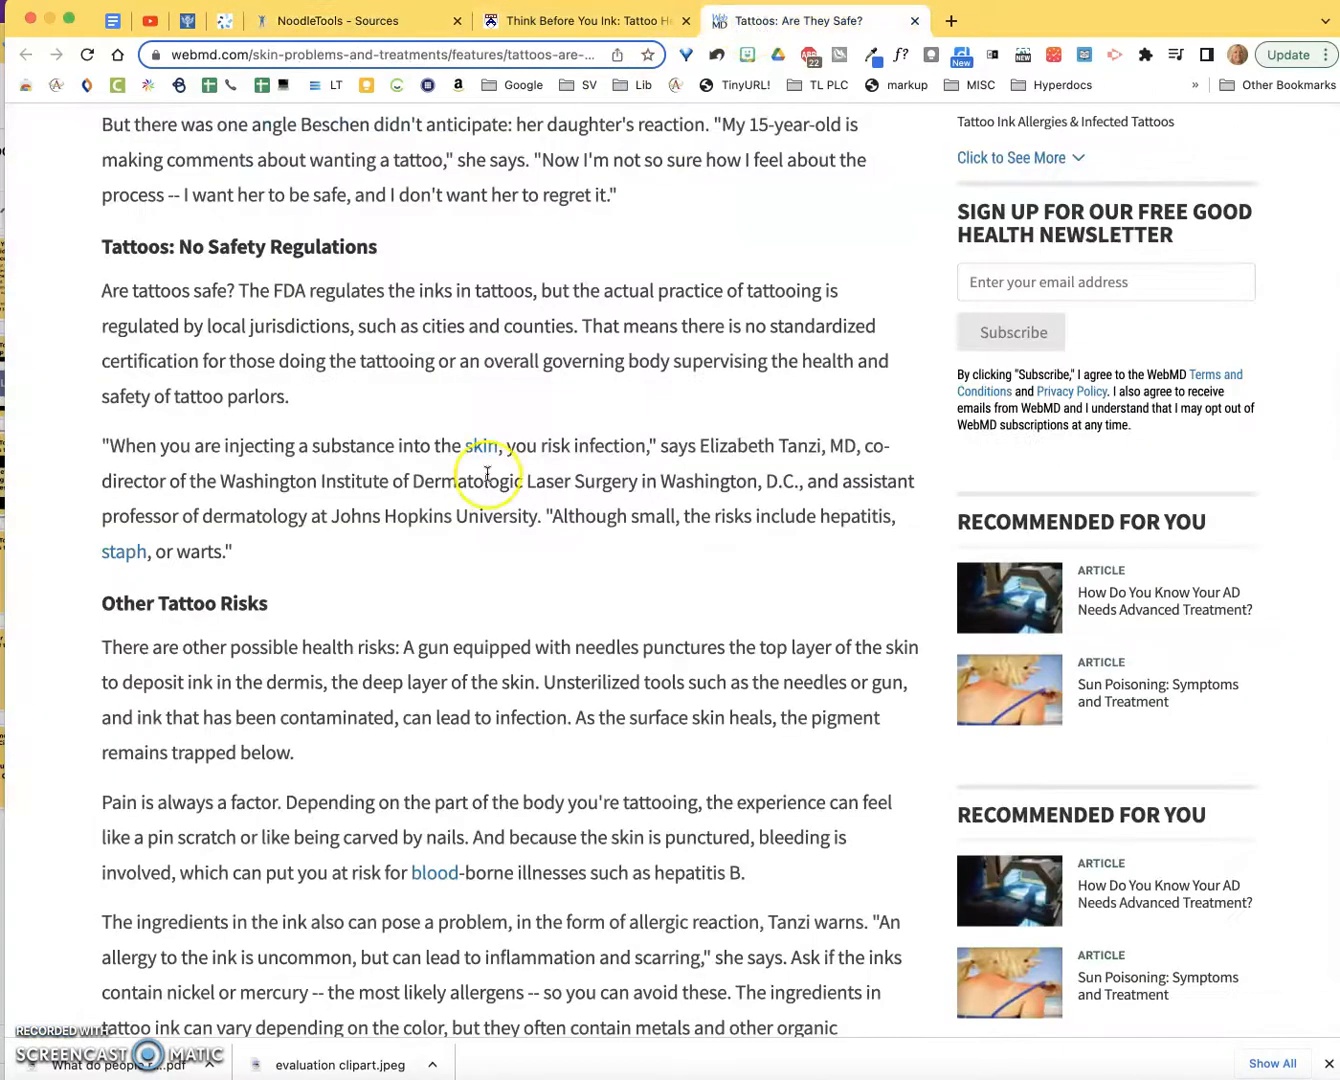
scroll(487, 473, "up", 5)
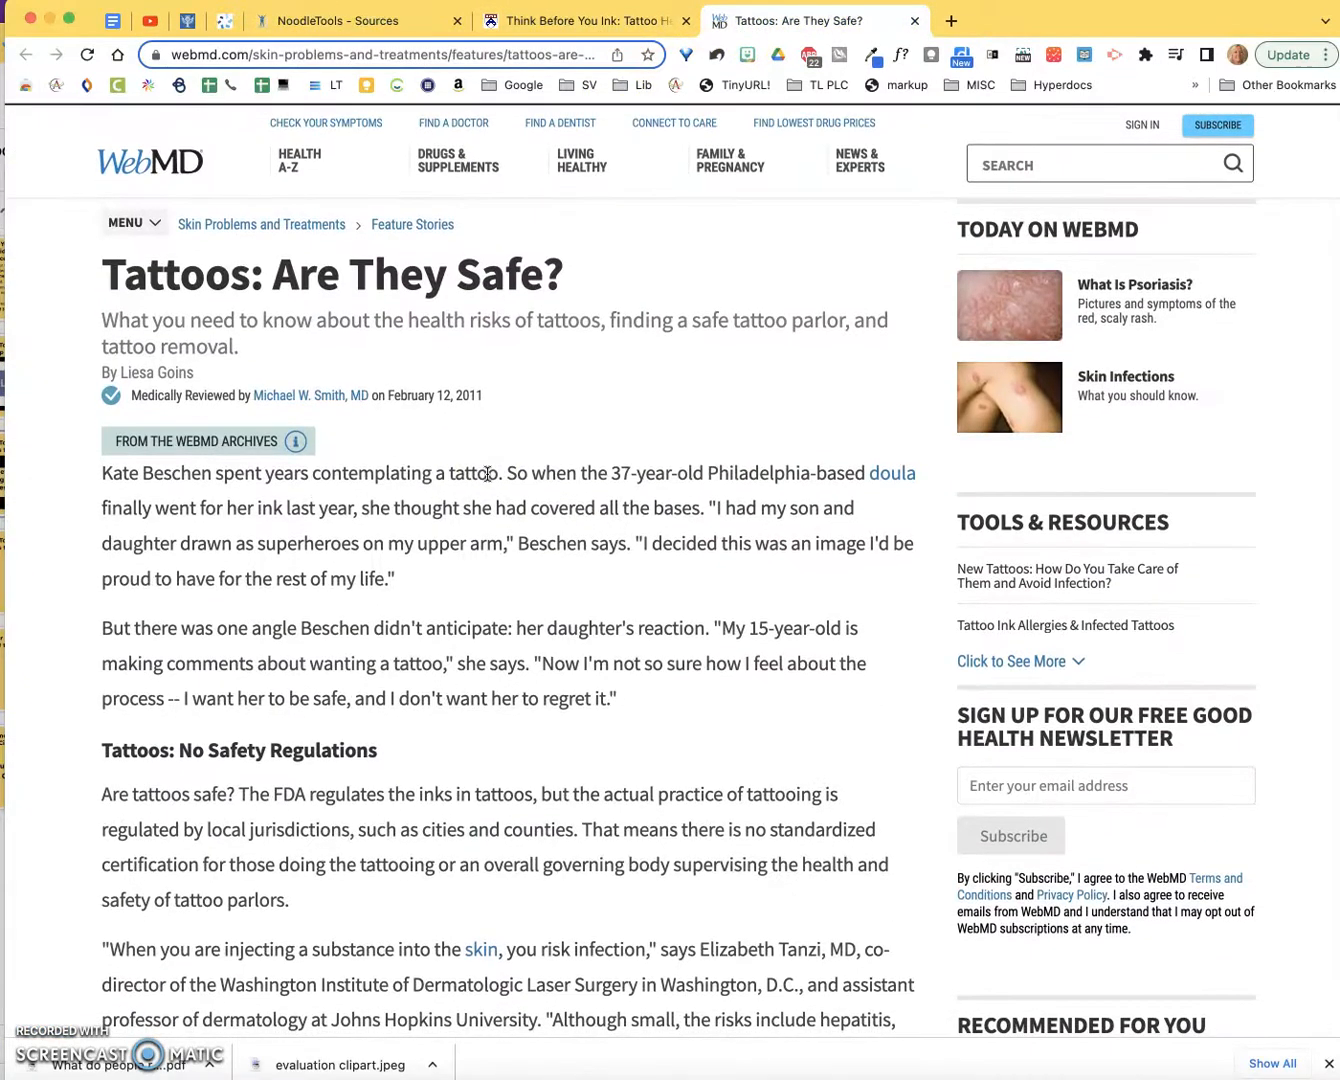
left_click(319, 54)
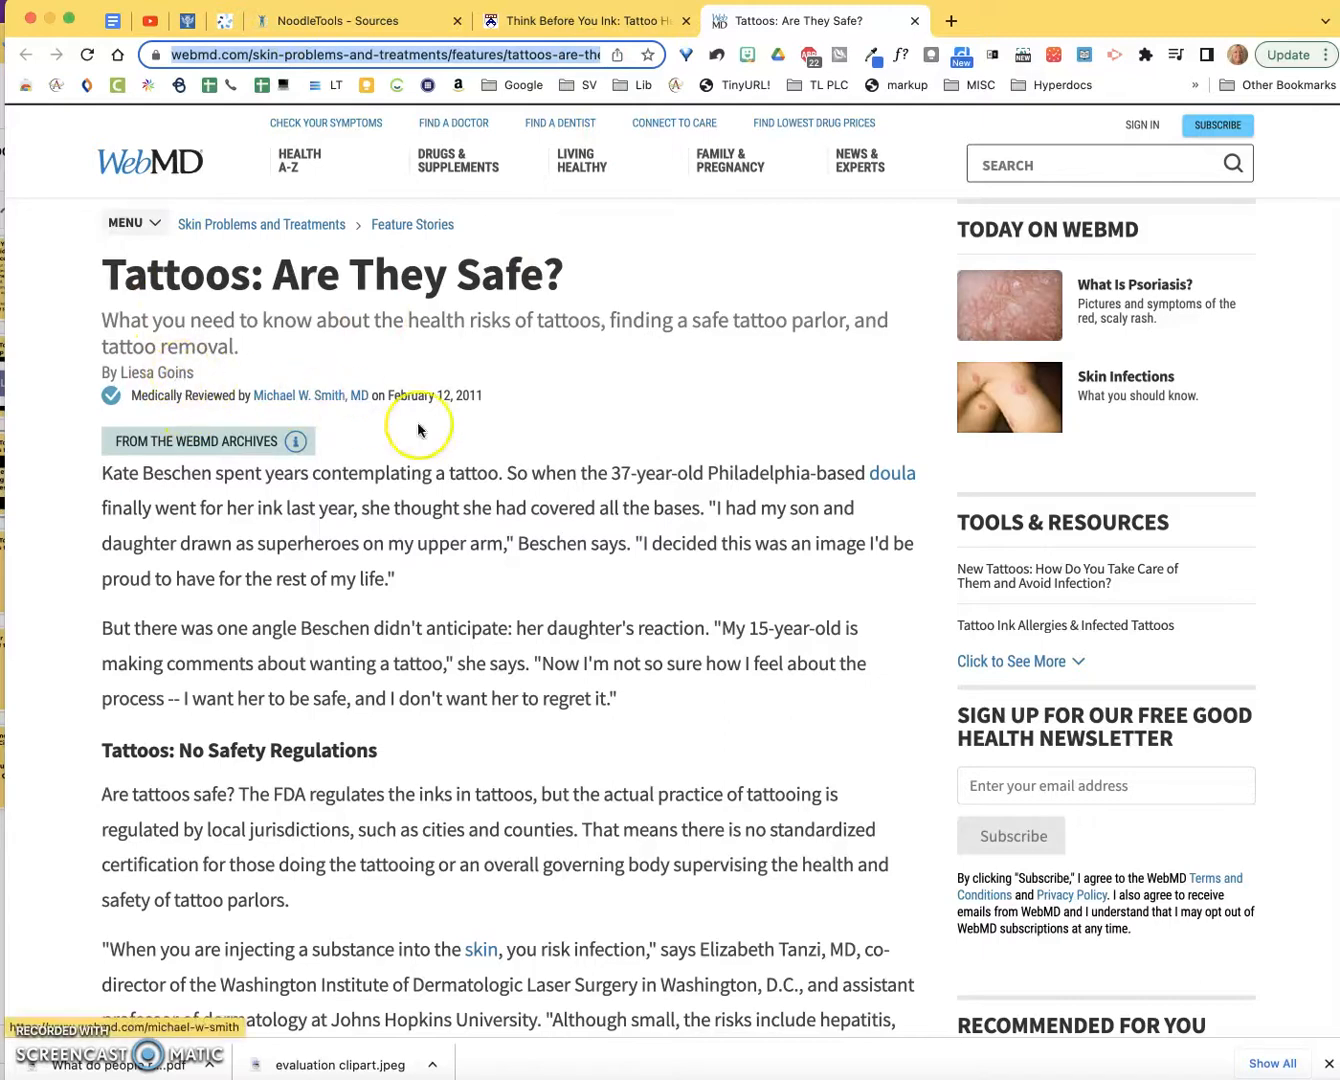
scroll(541, 445, "down", 15)
scroll(541, 445, "down", 5)
scroll(542, 445, "up", 20)
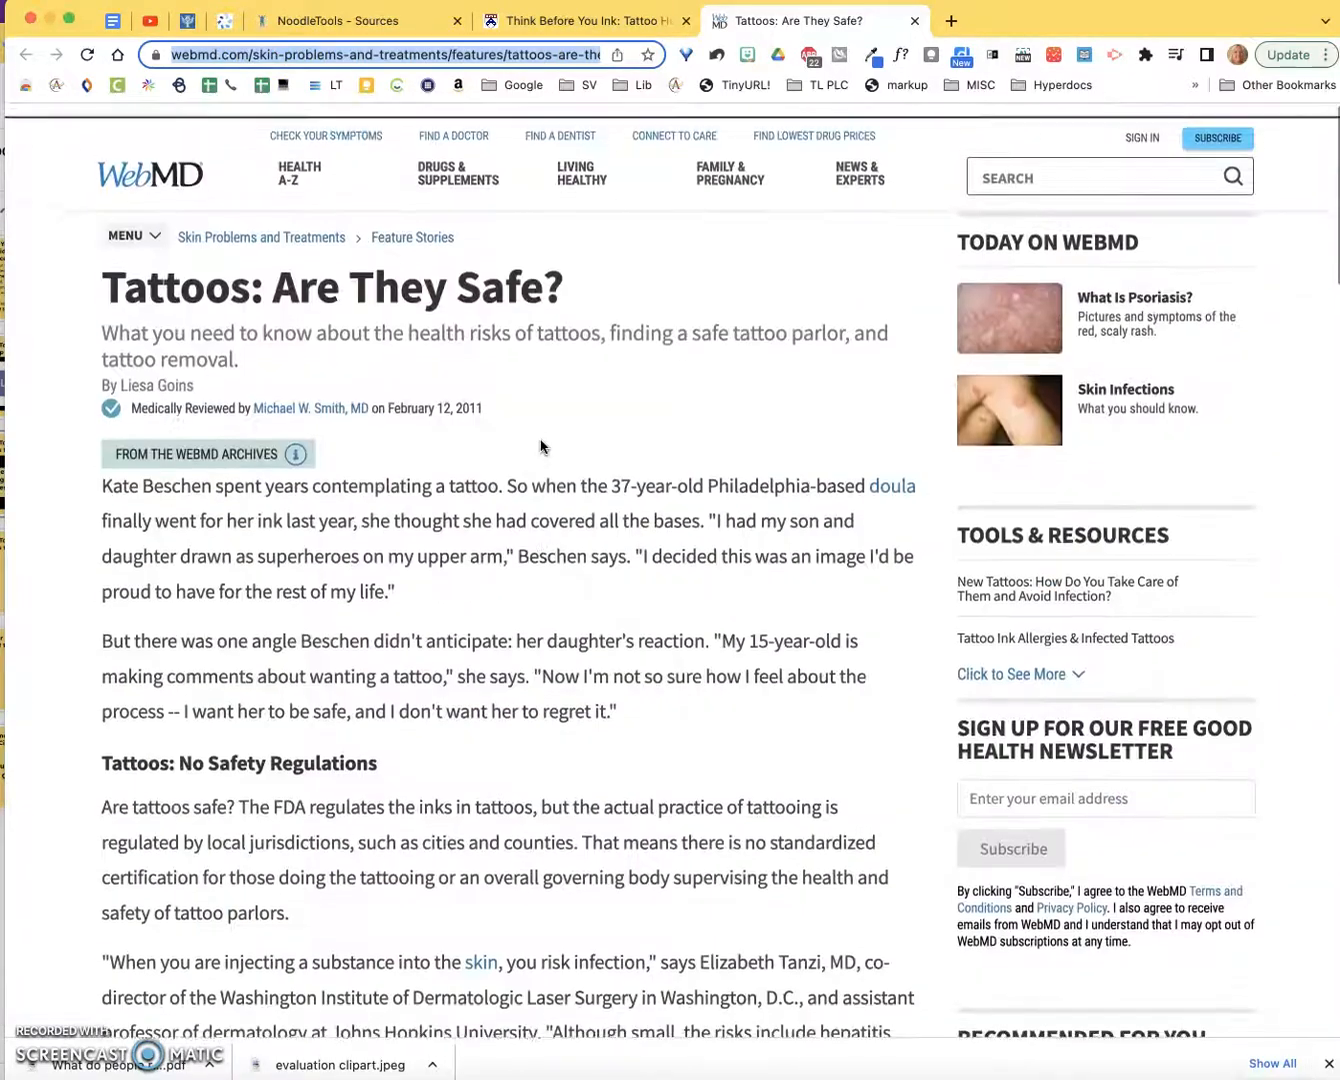
Step: Start a new website citation of the Web Page type in the NoodleTools project and continue to its blank form
left_click(330, 21)
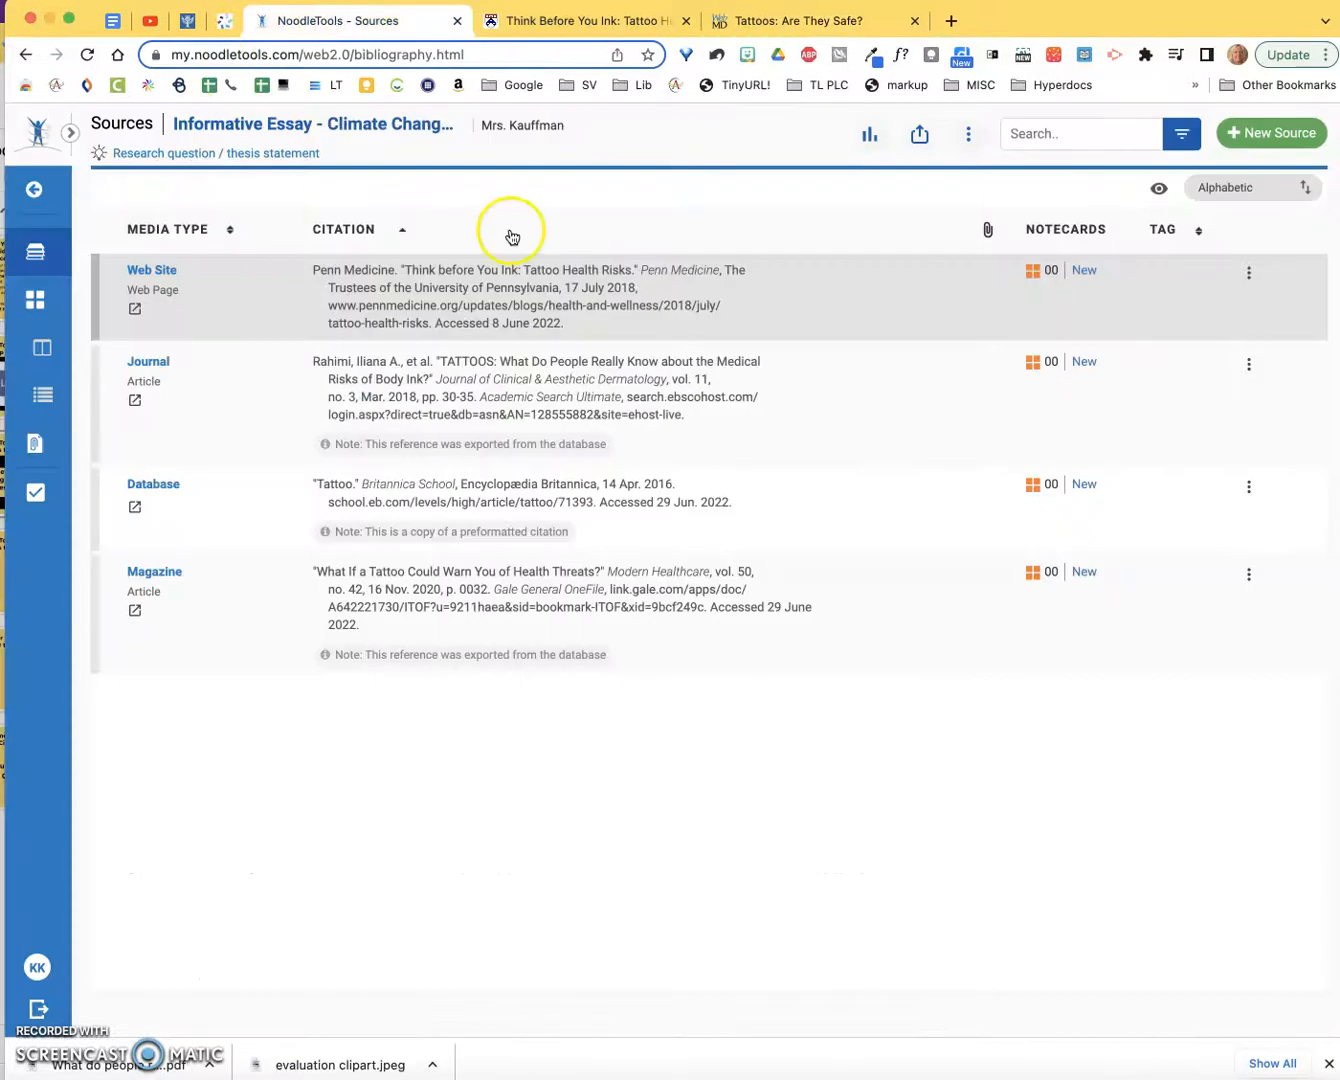
left_click(1248, 133)
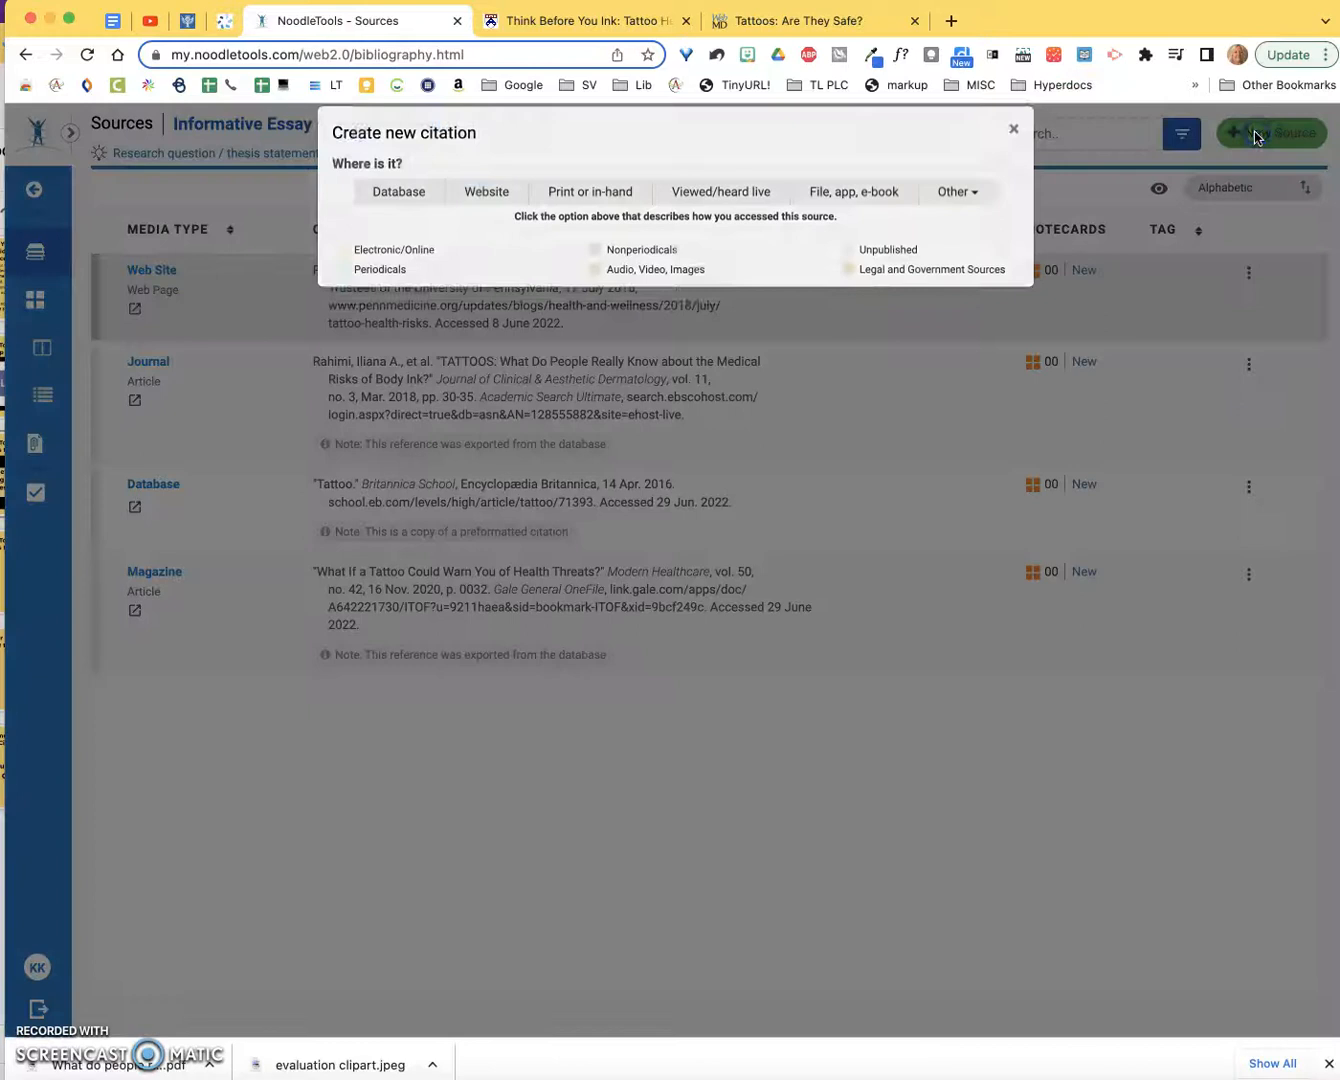
left_click(486, 215)
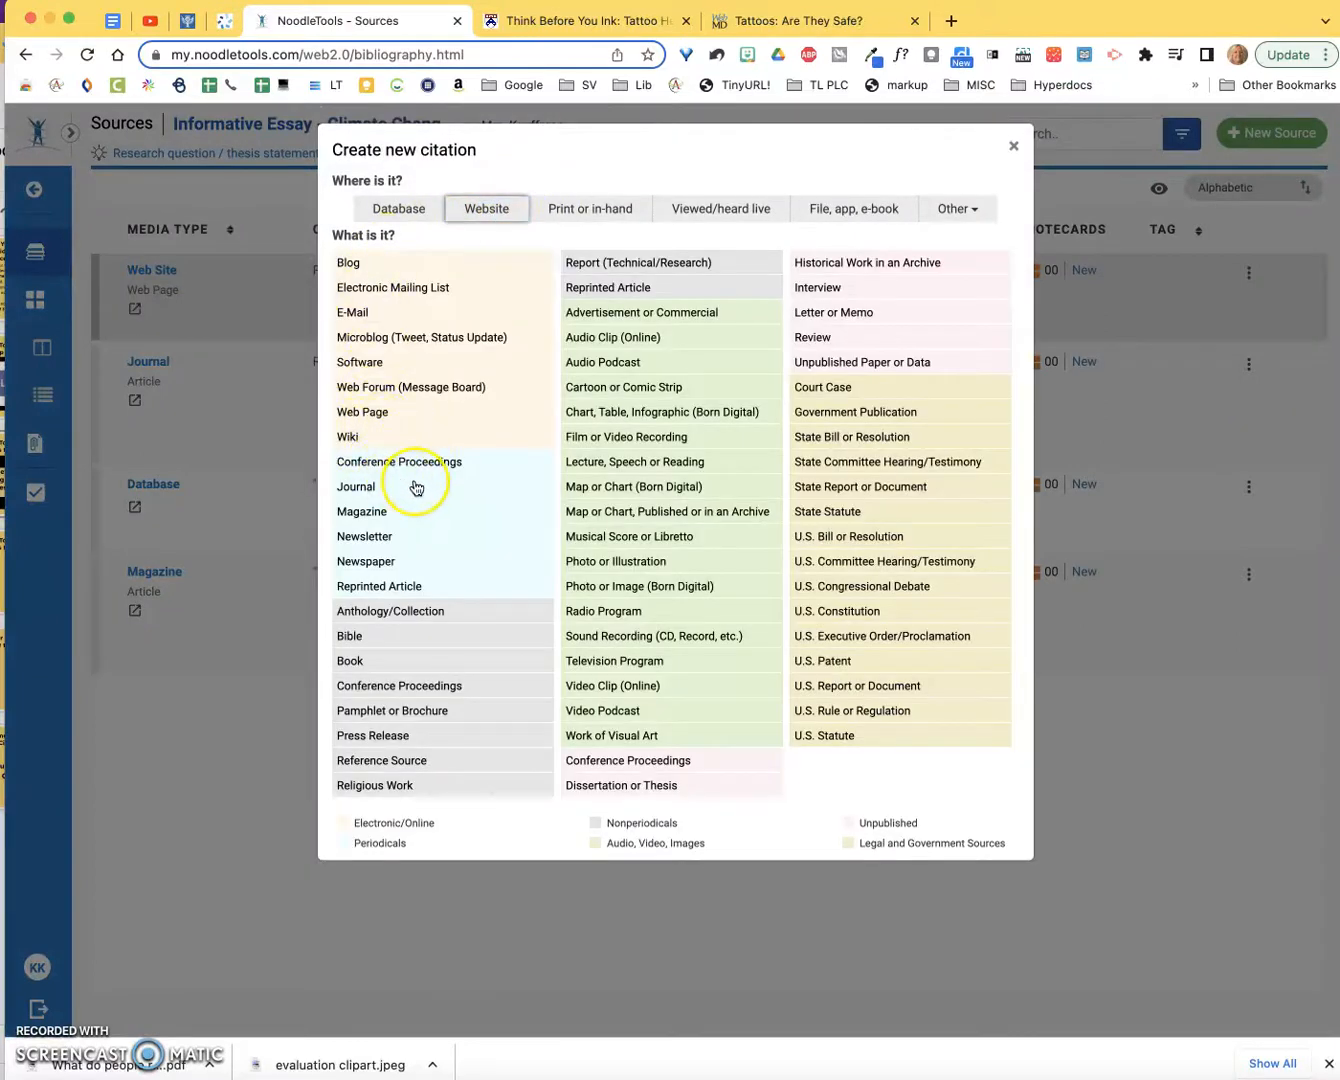
left_click(365, 412)
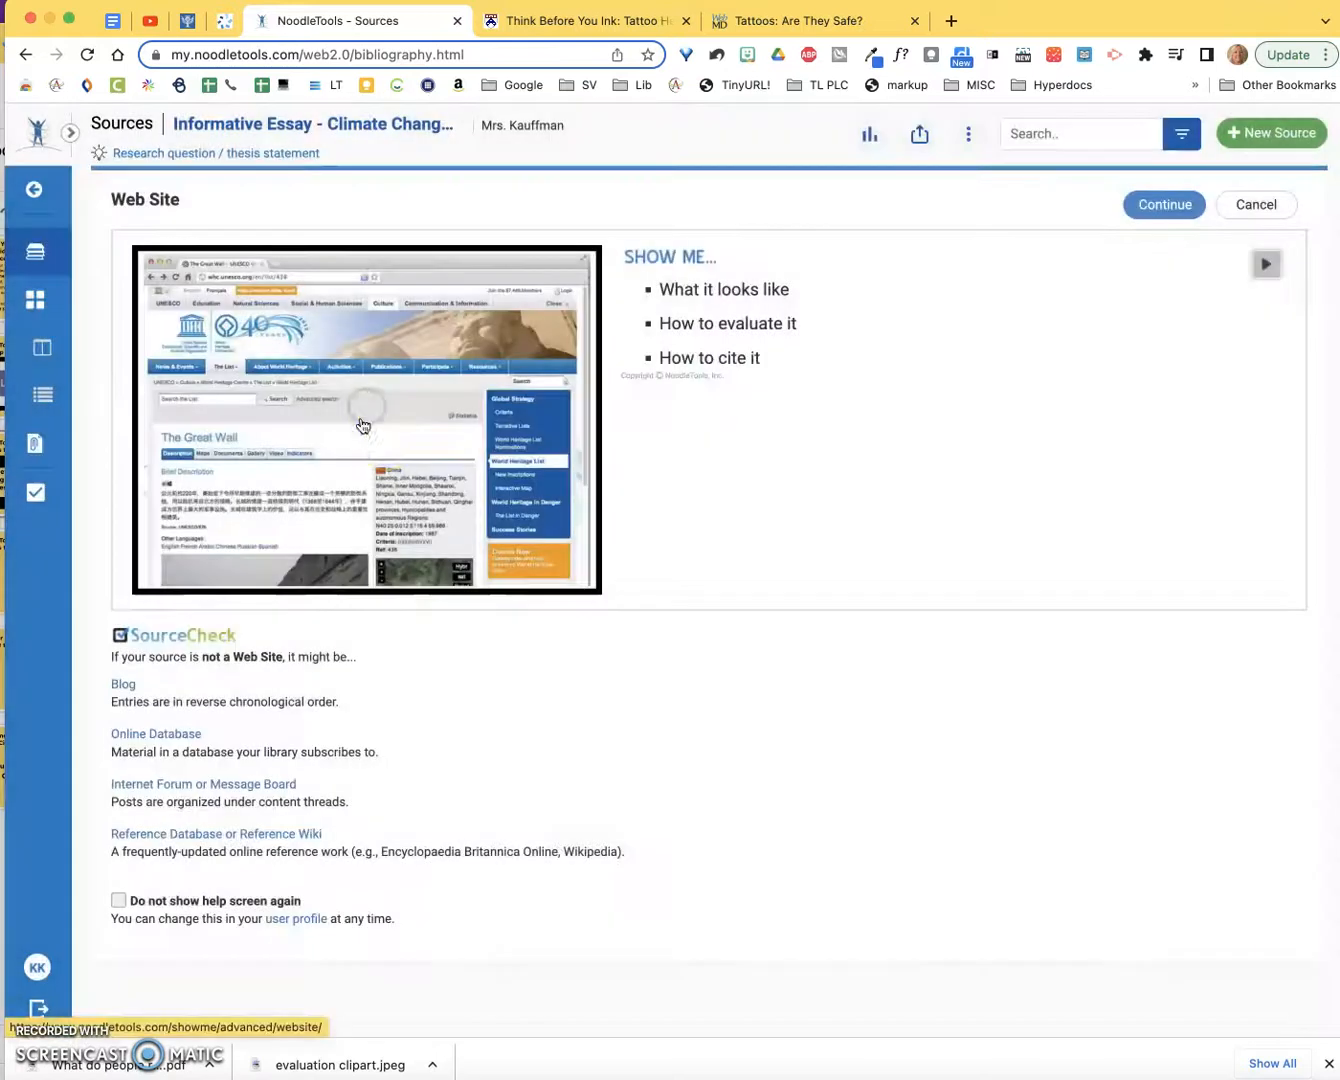
left_click(1149, 207)
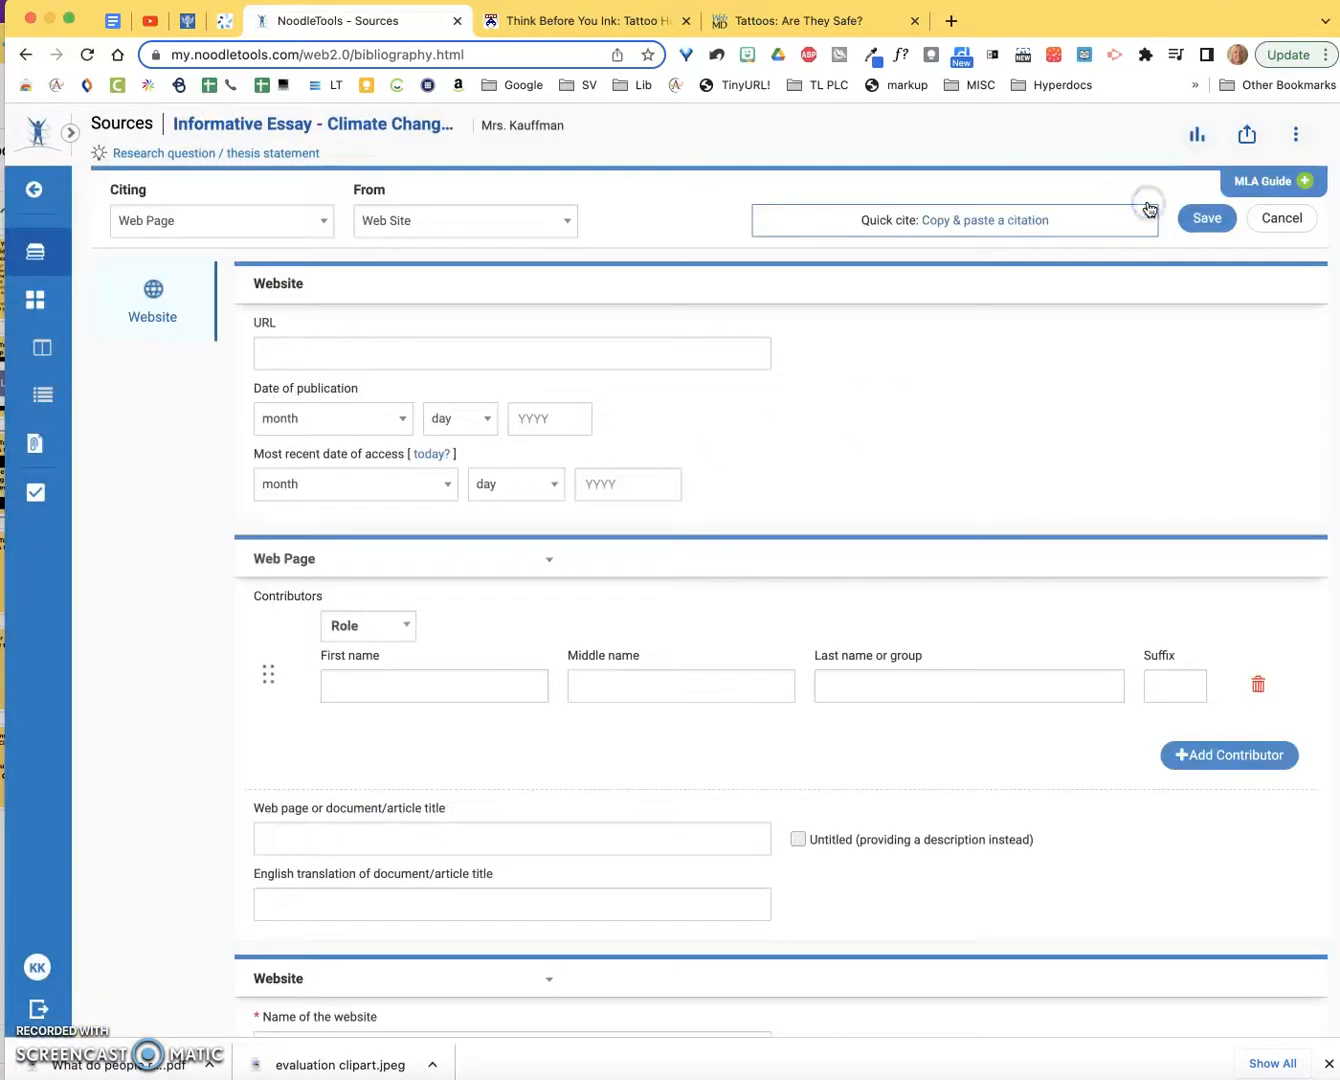
left_click(990, 222)
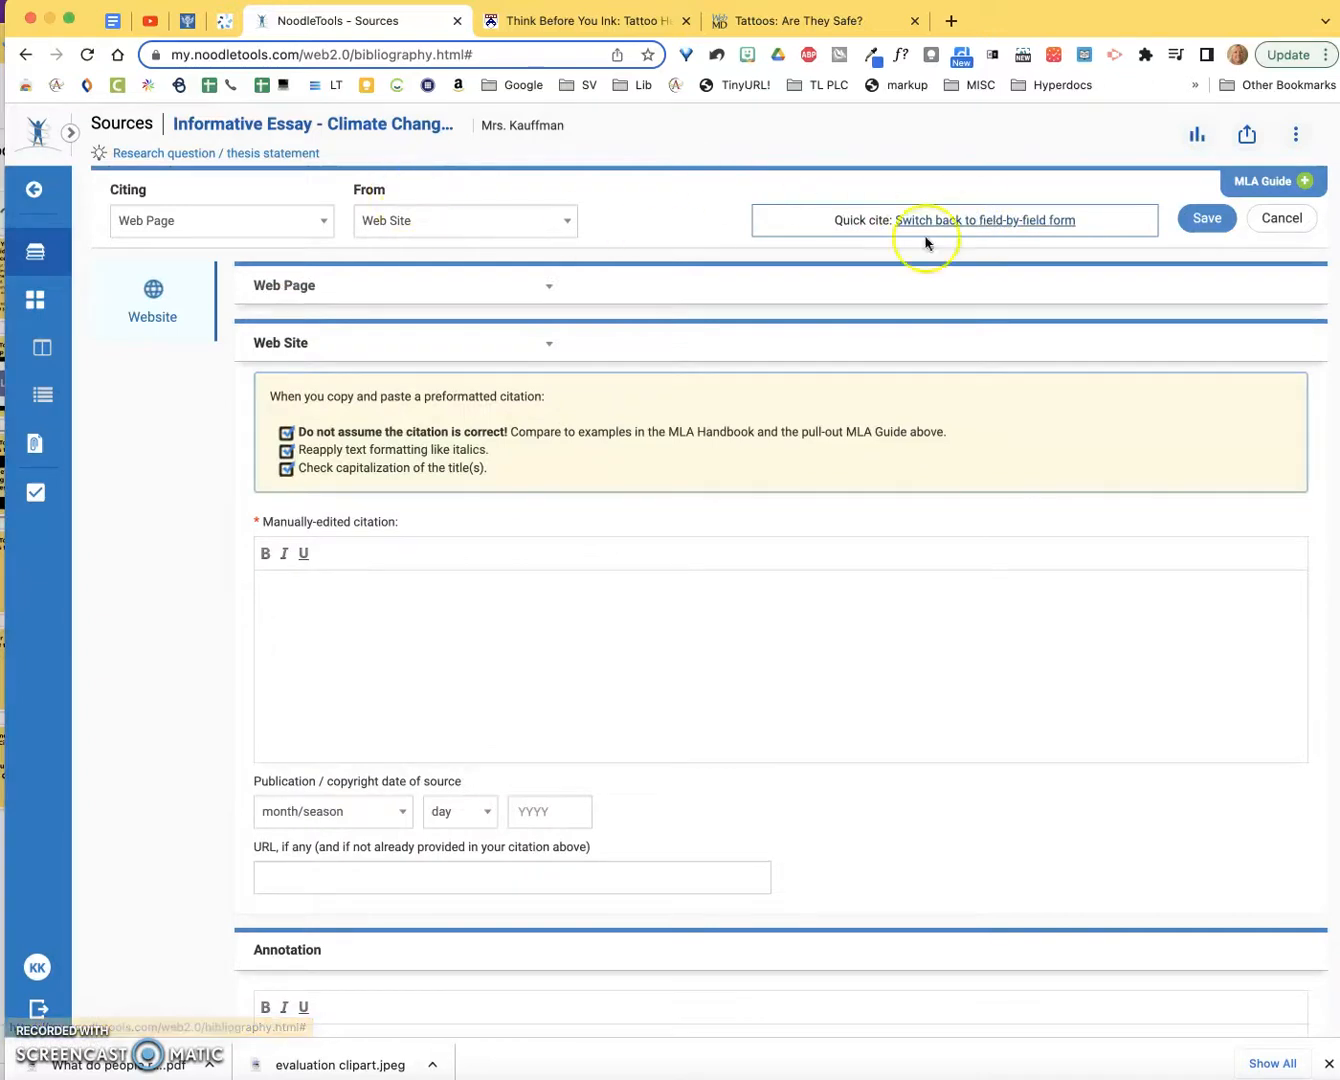
left_click(549, 286)
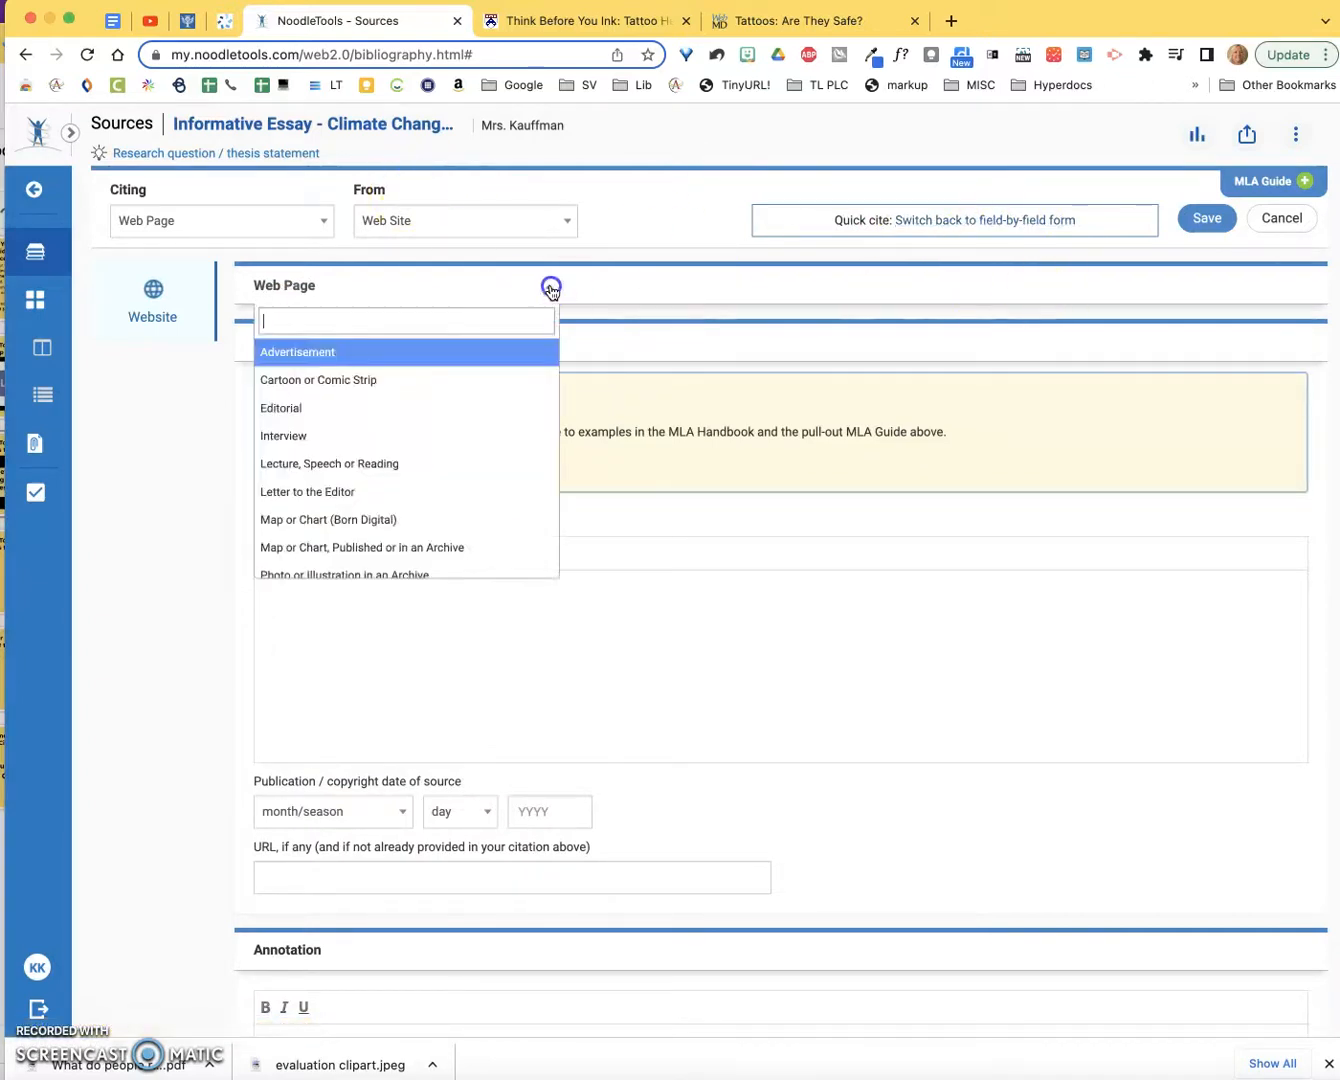
left_click(823, 433)
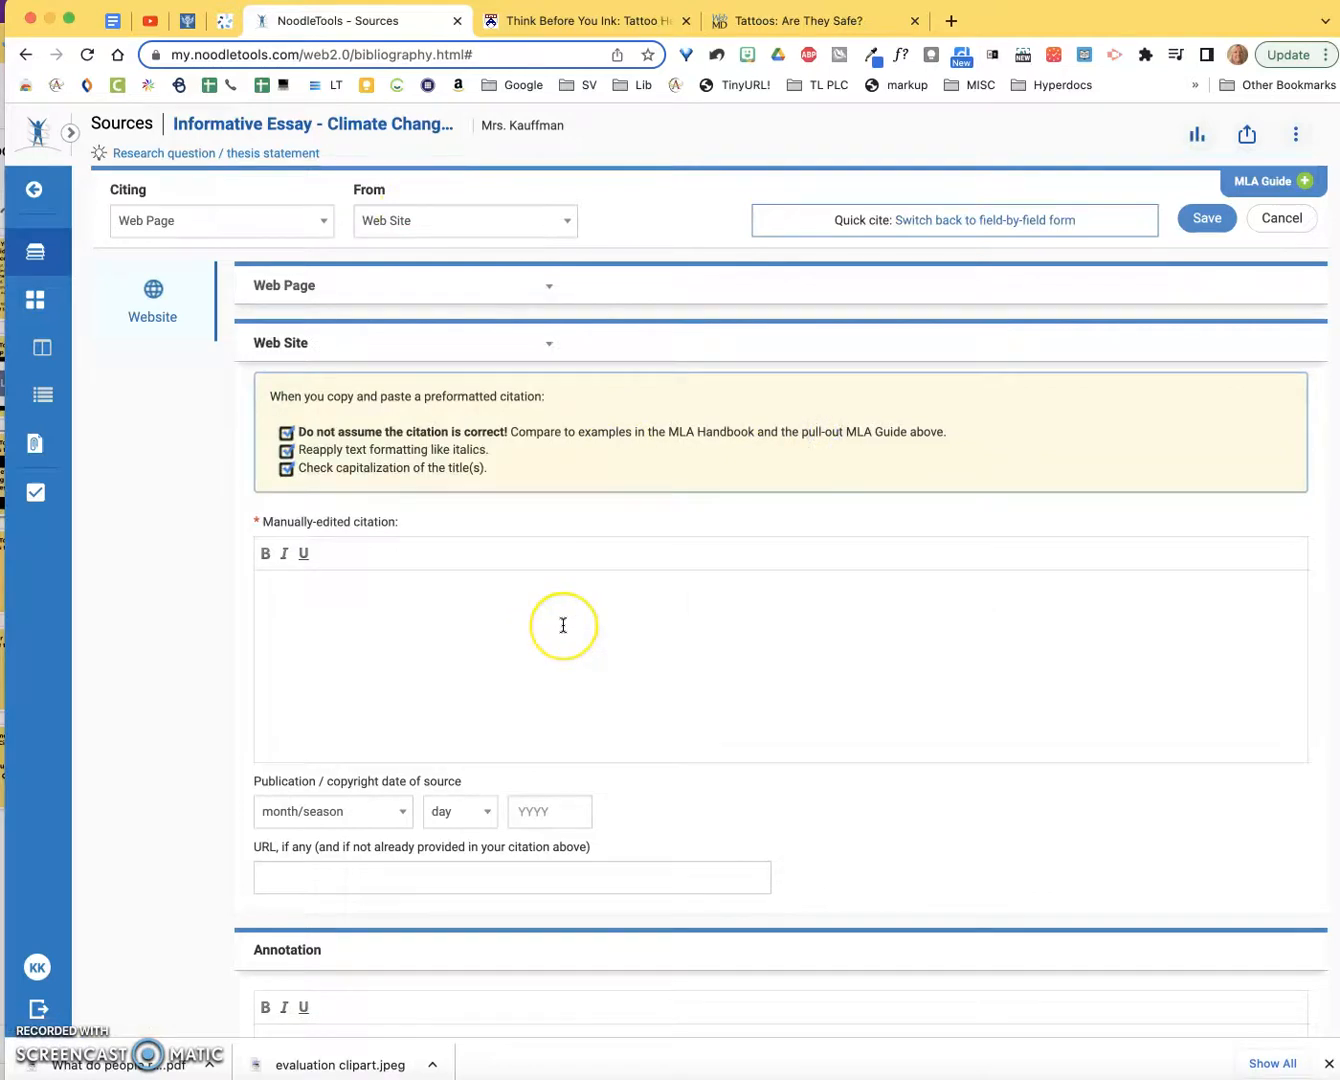
scroll(560, 620, "down", 5)
scroll(562, 629, "up", 5)
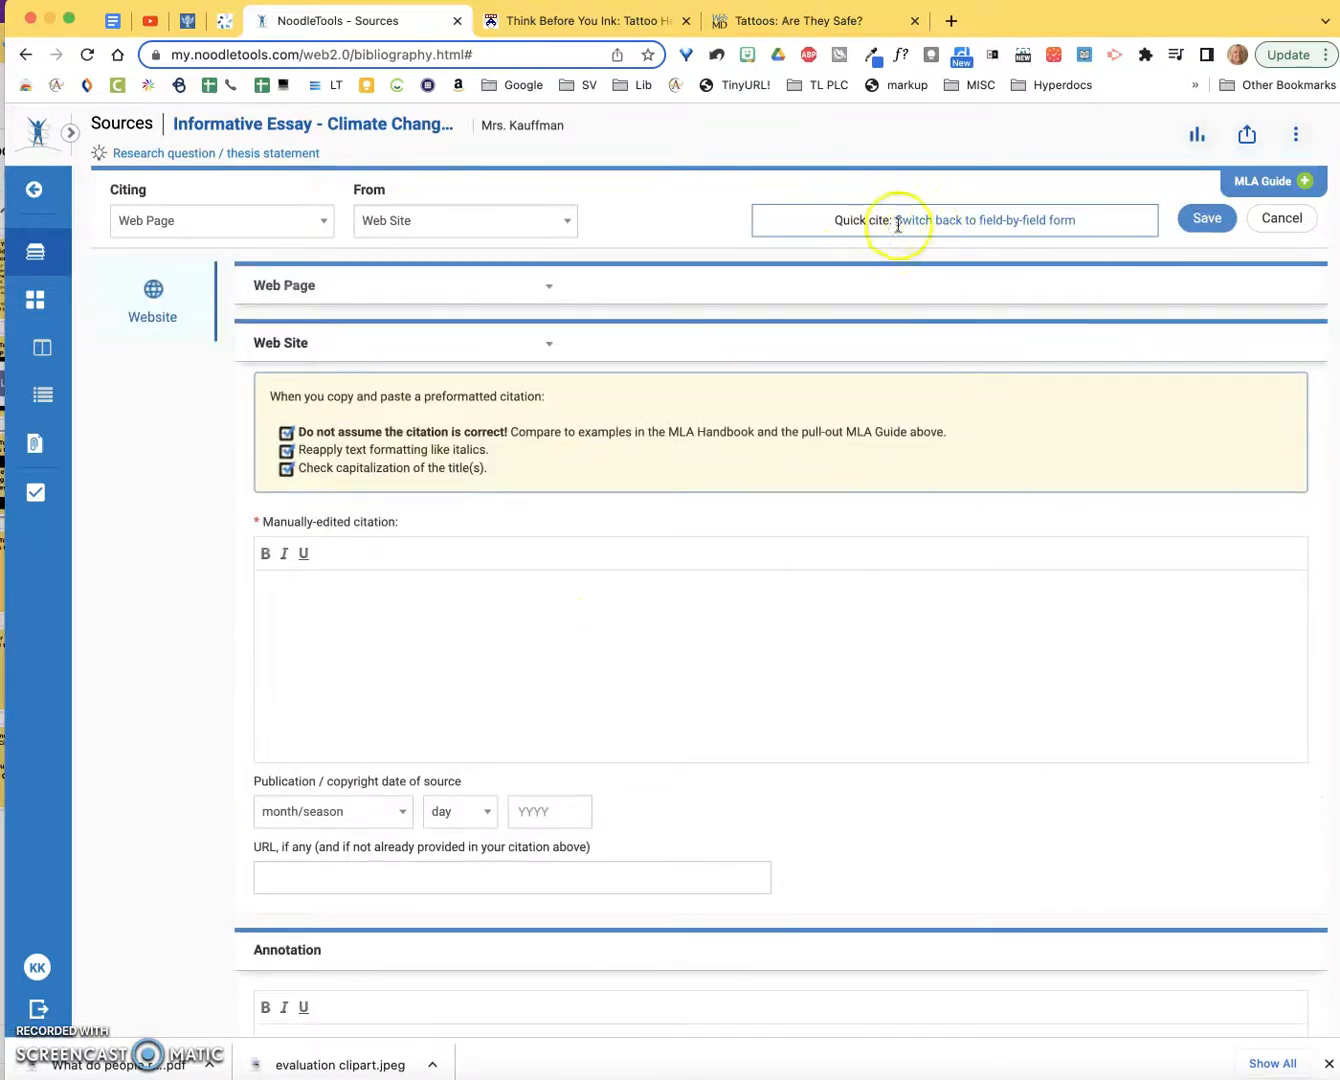
left_click(944, 229)
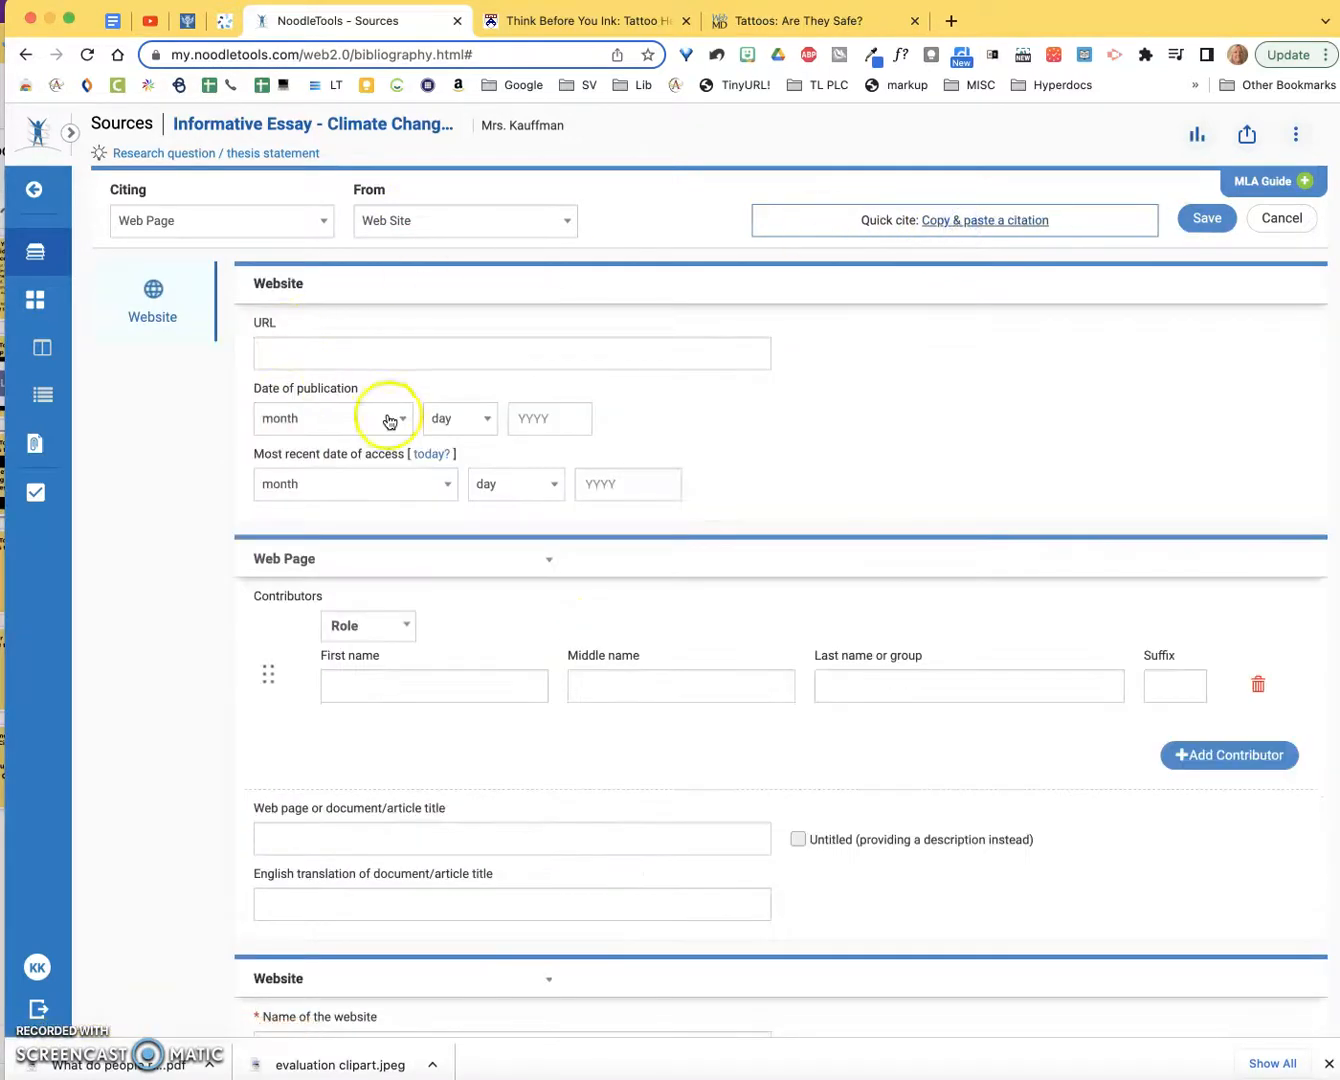
Step: Paste the WebMD article's web address as the citation's URL and set the date of publication to February 12, 2011
left_click(313, 352)
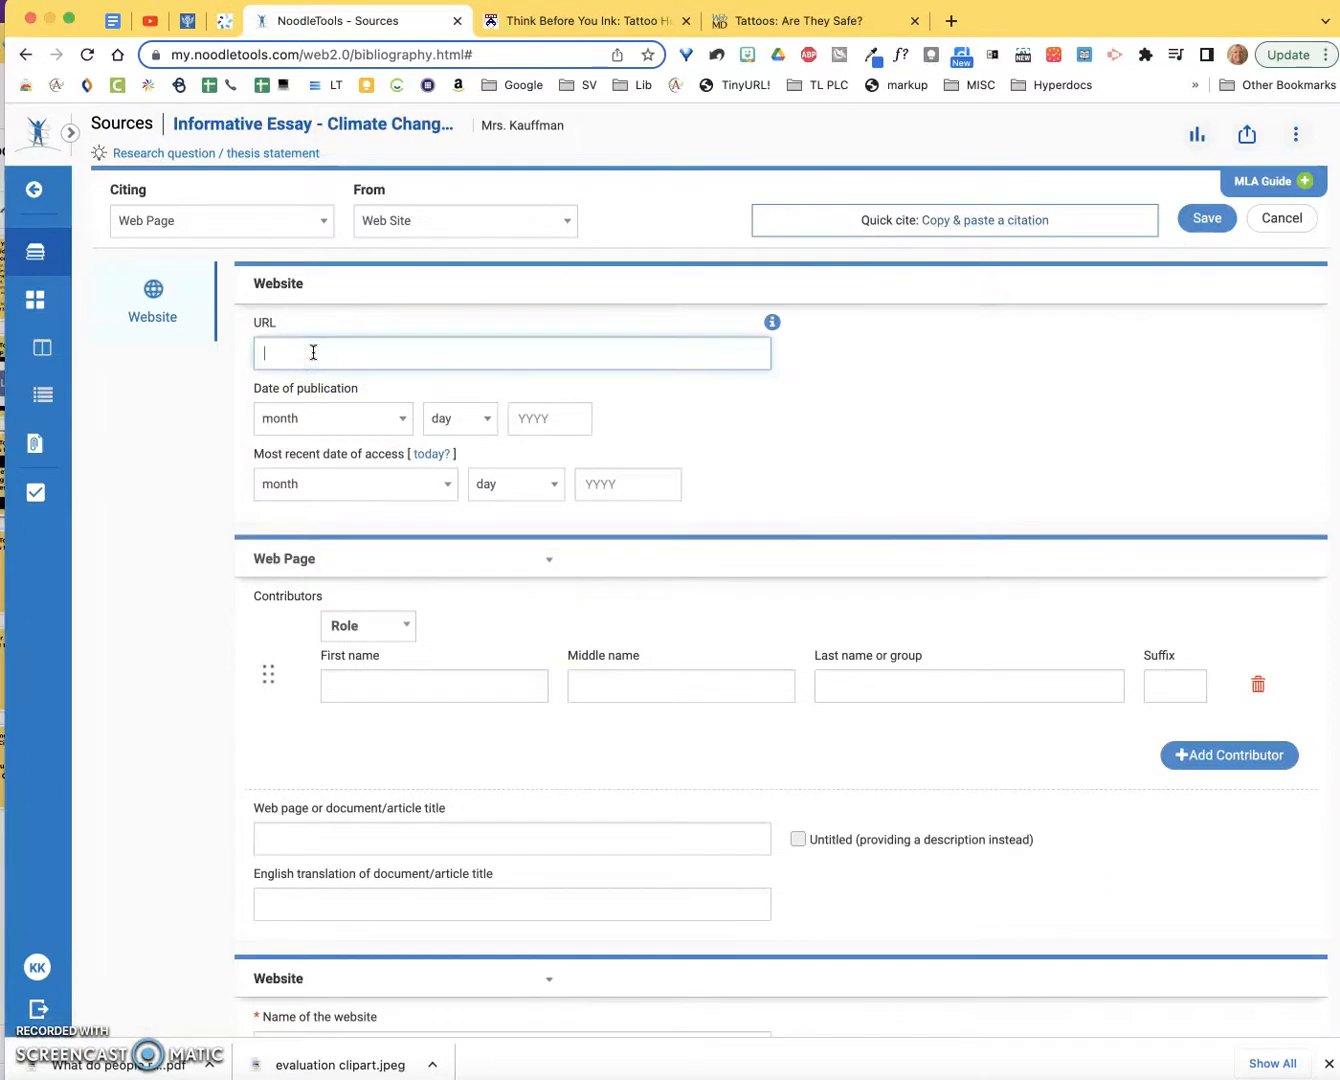
key("super+v")
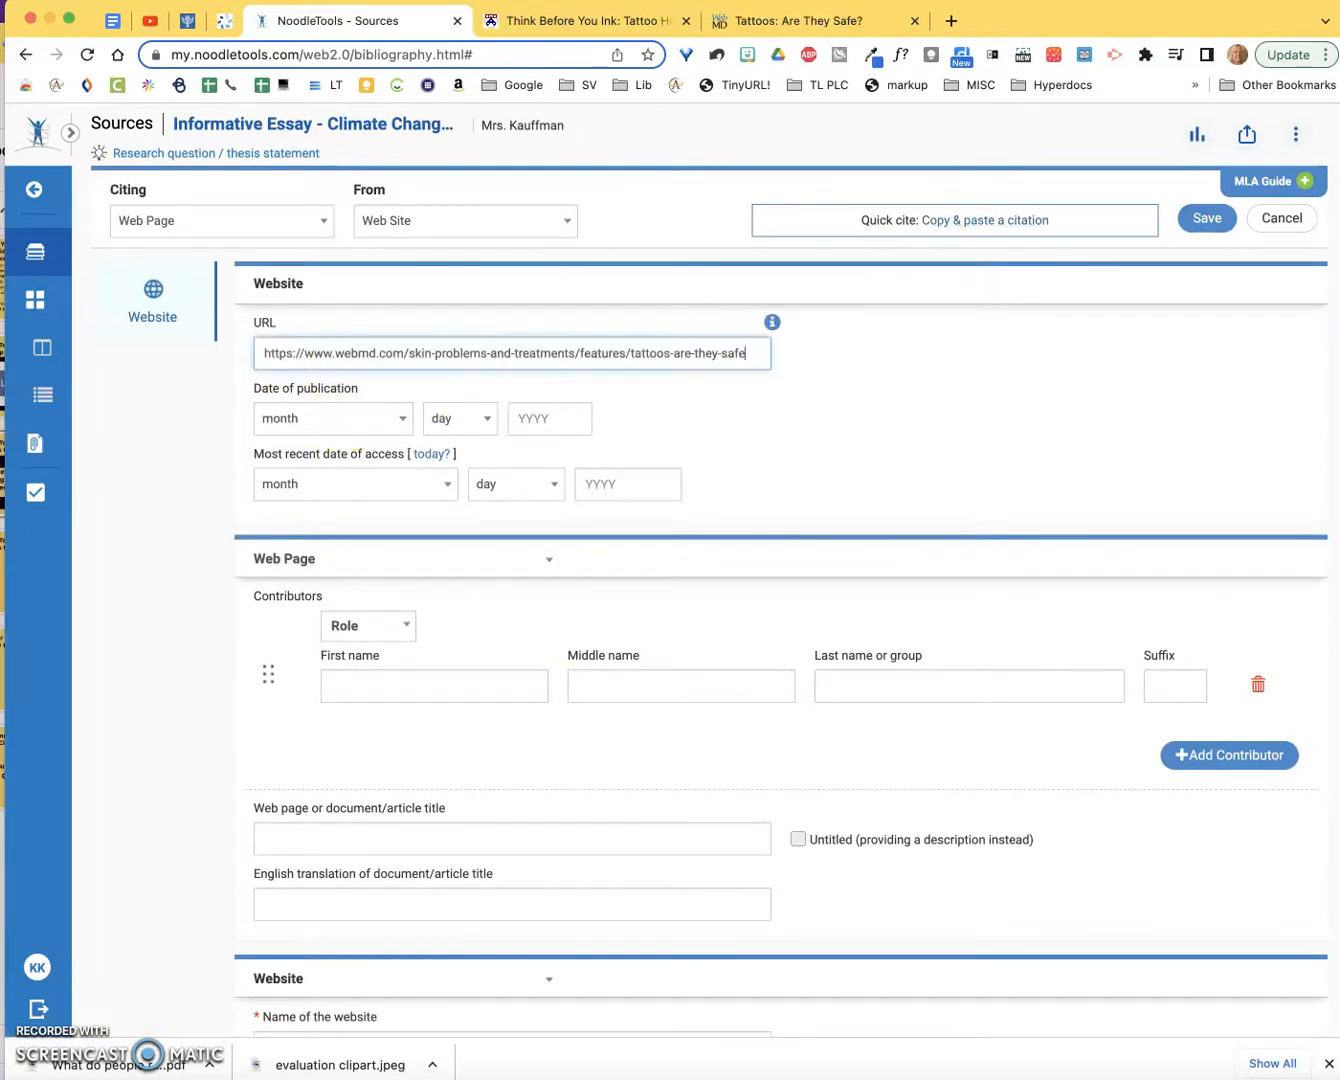
left_click(746, 21)
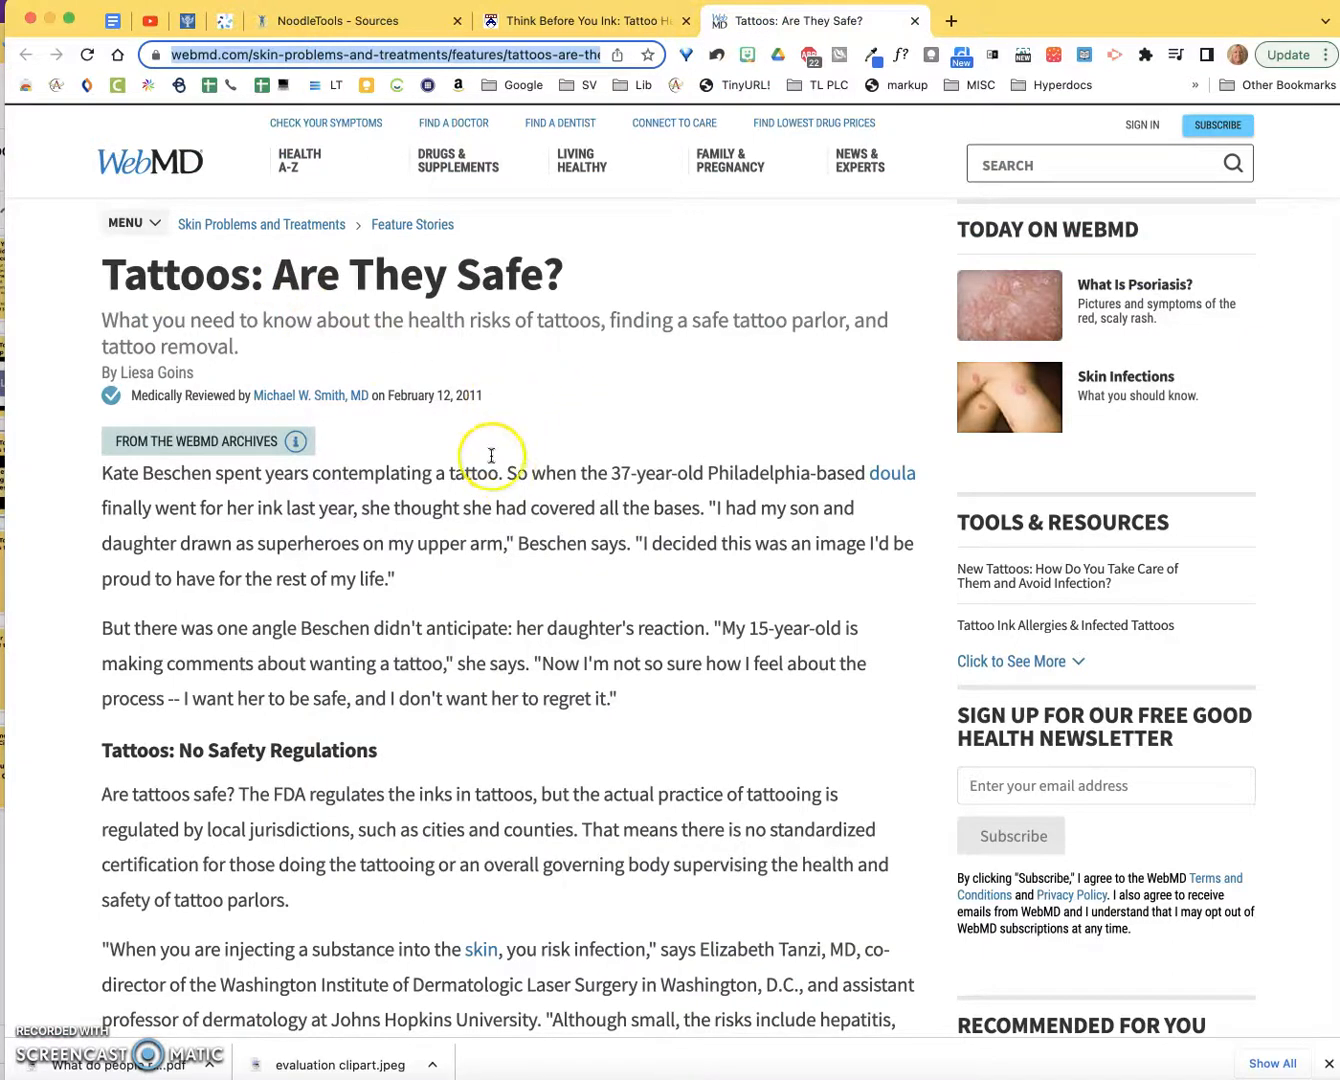
left_click(334, 19)
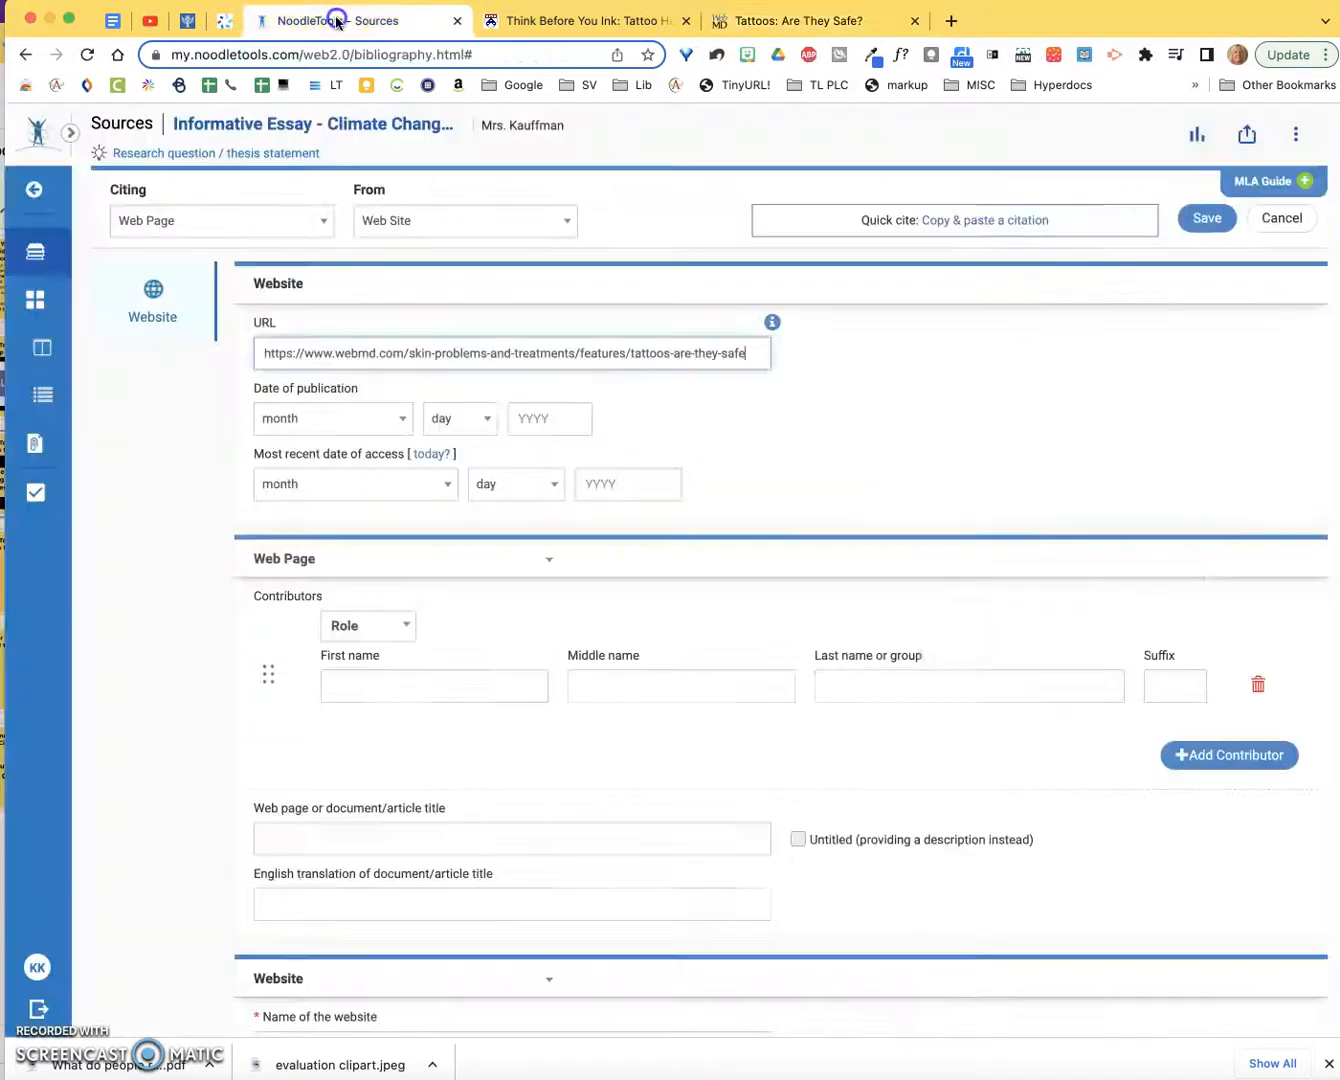
left_click(323, 424)
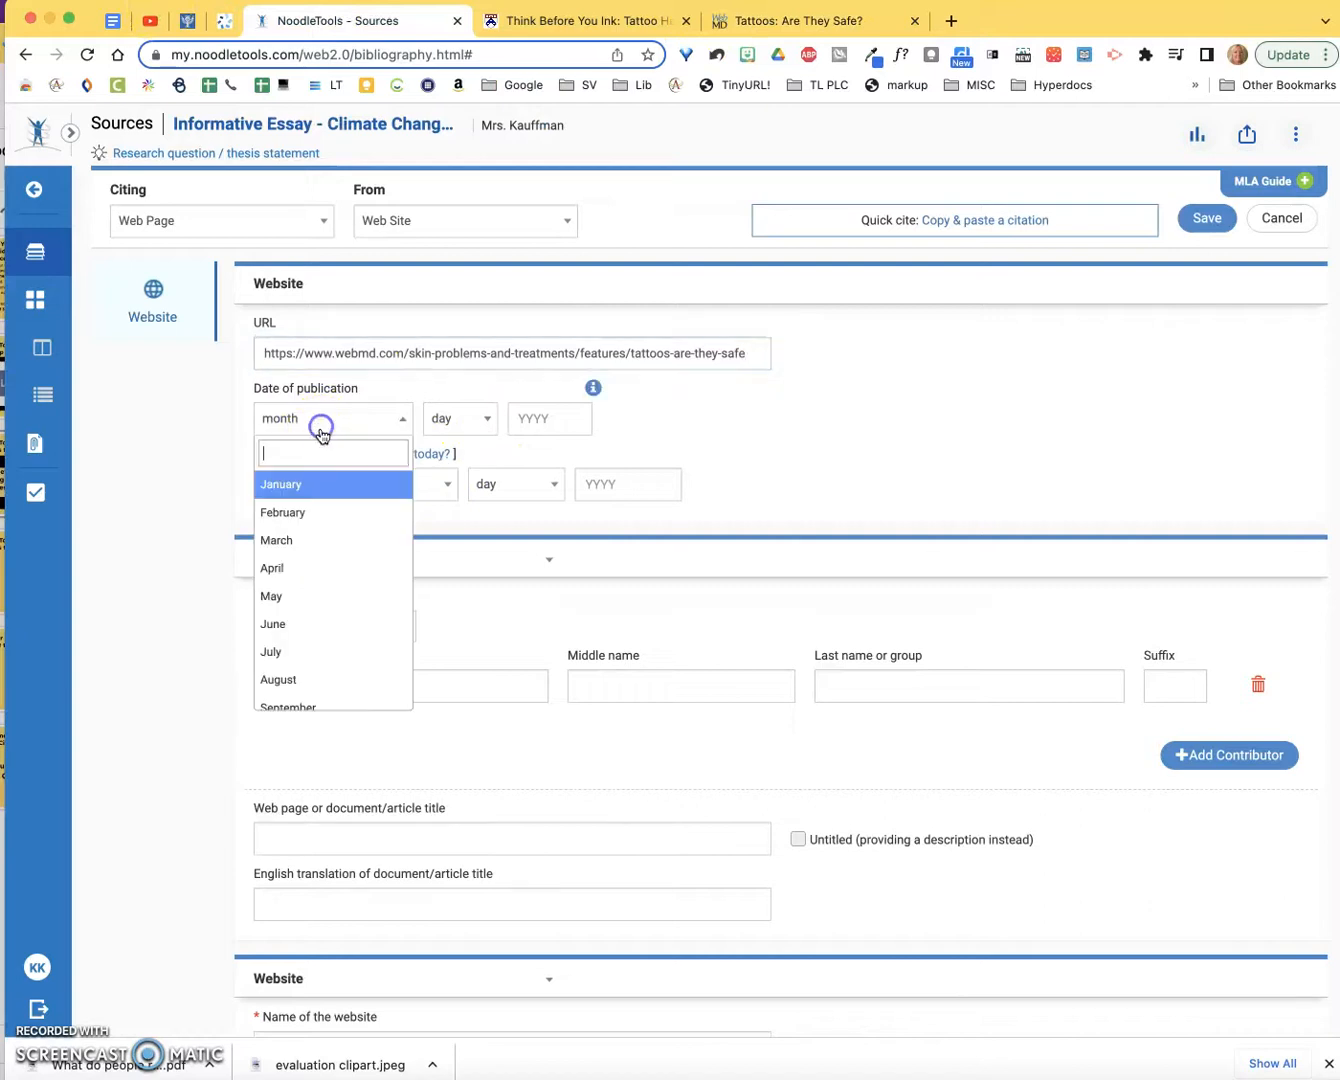
left_click(290, 512)
left_click(460, 420)
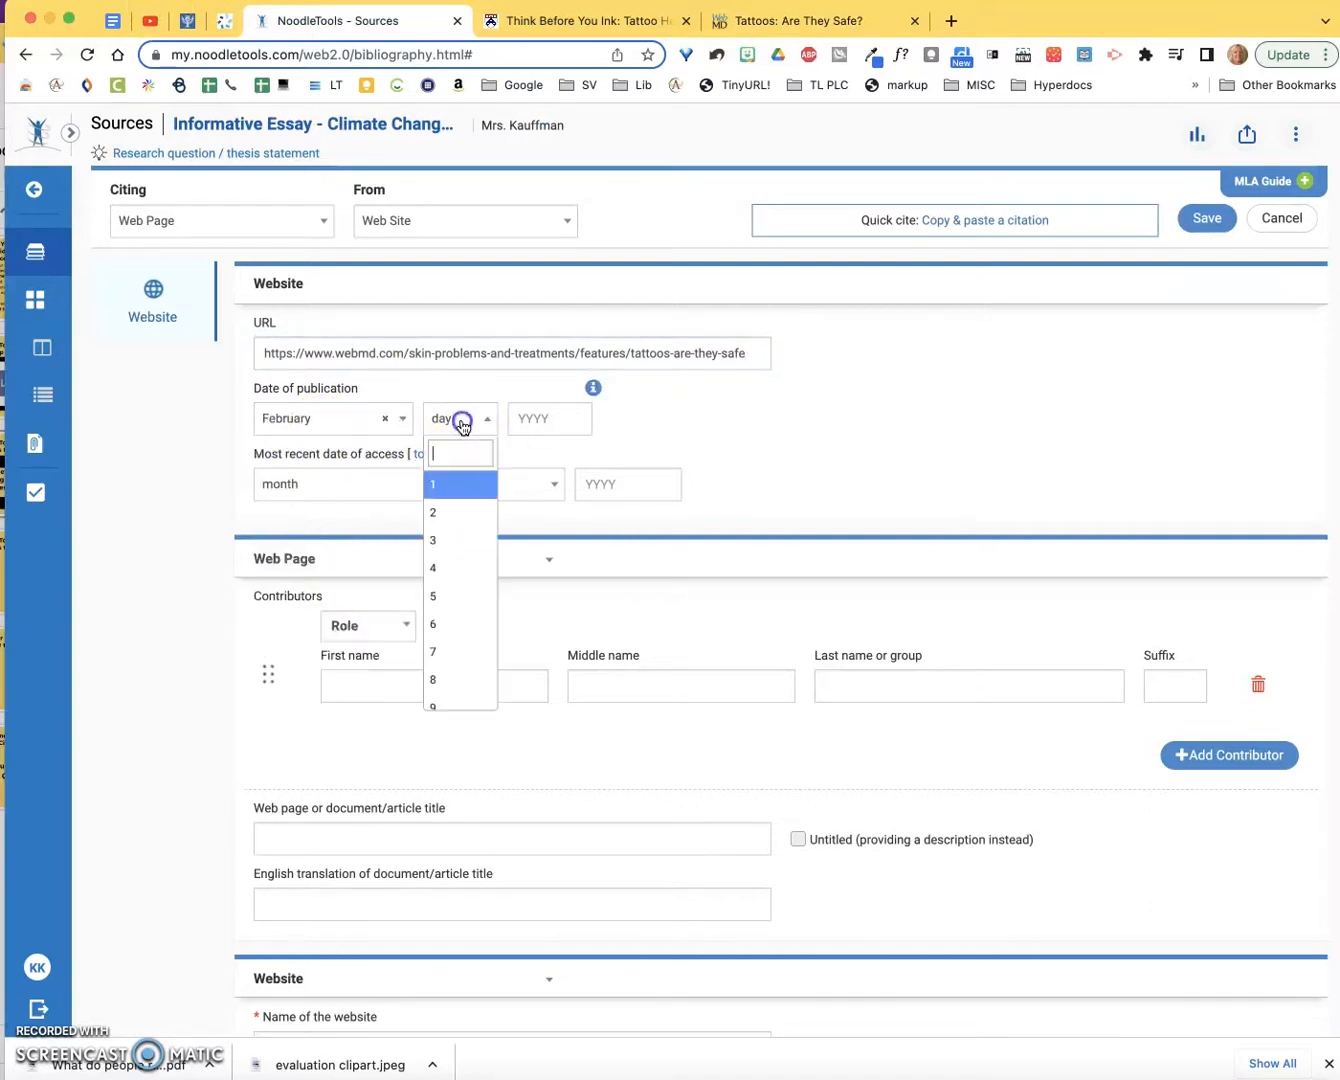
scroll(445, 684, "down", 3)
left_click(446, 681)
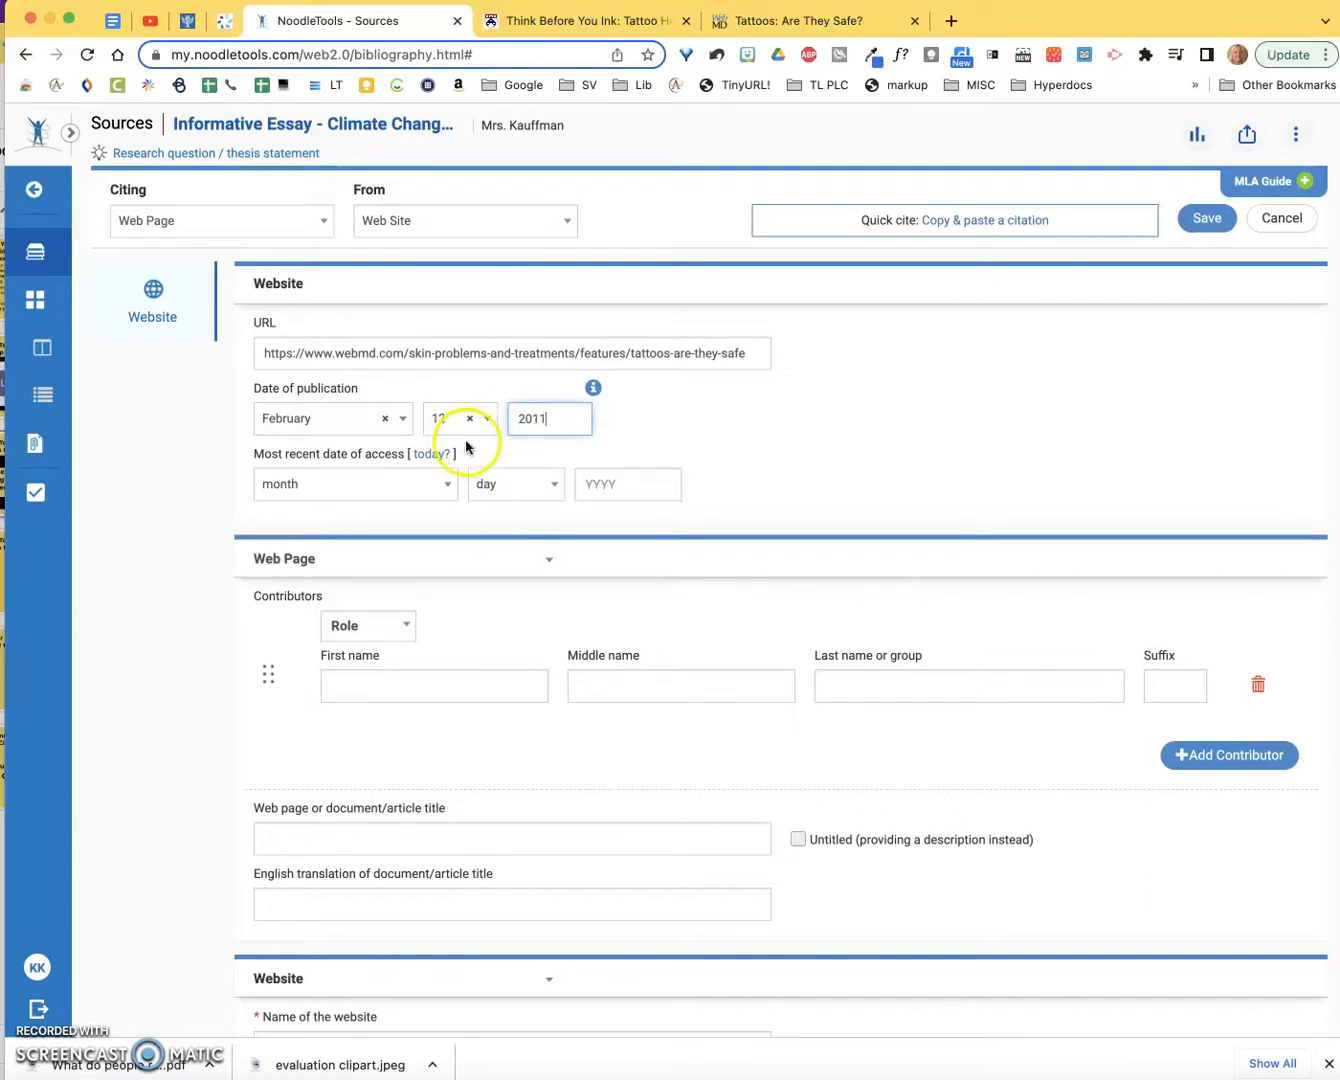
Step: Set the citation's most recent date of access to June 25, 2022
left_click(420, 457)
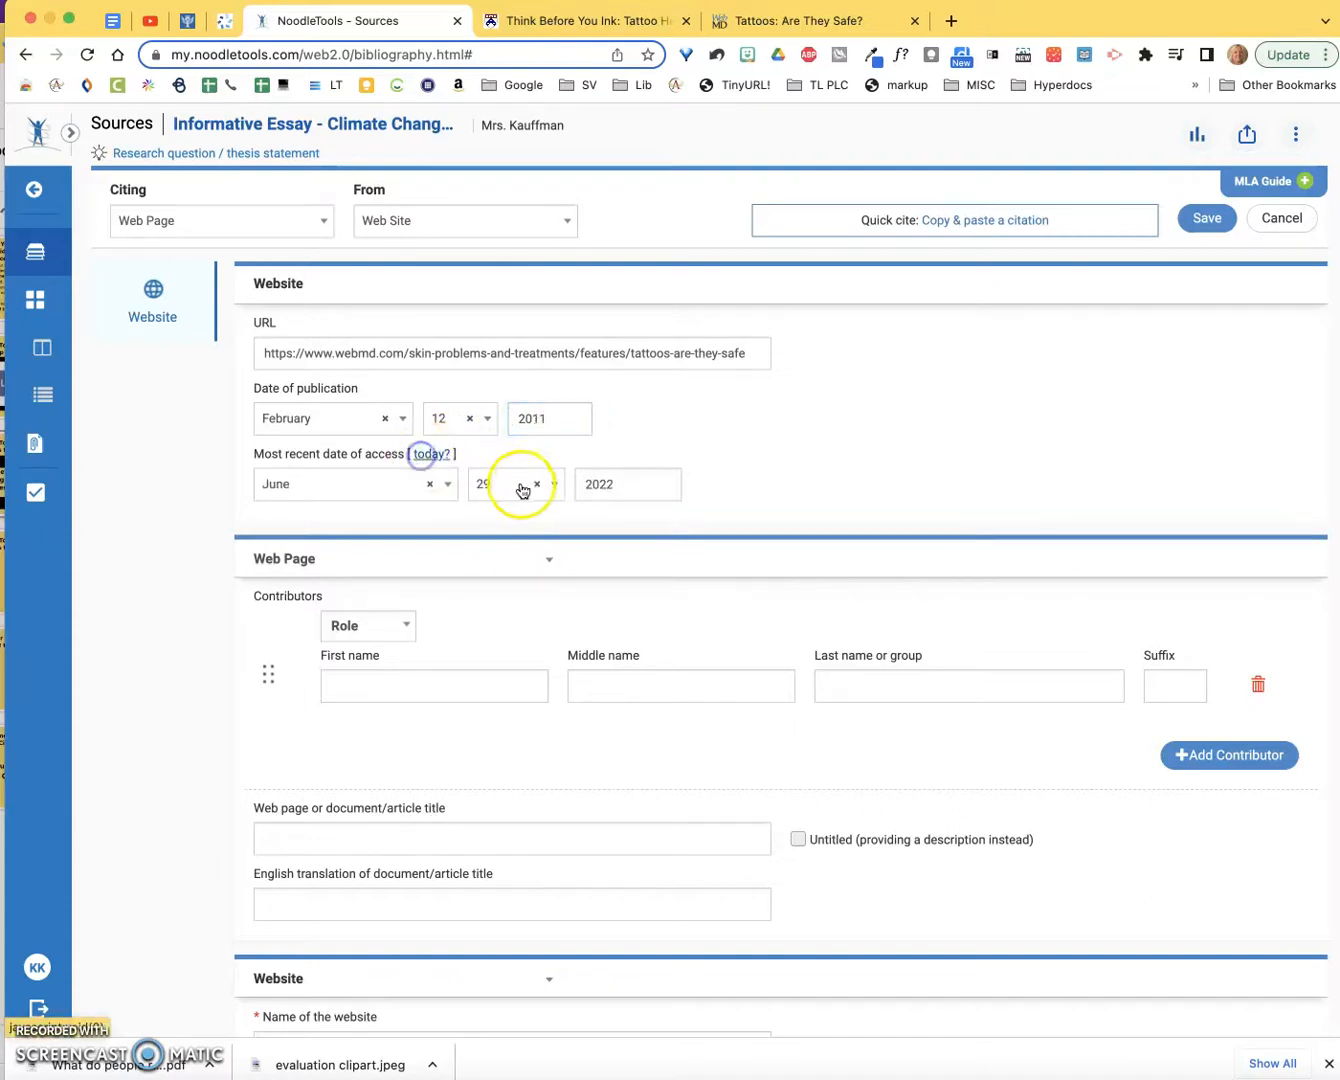
left_click(524, 487)
left_click(509, 585)
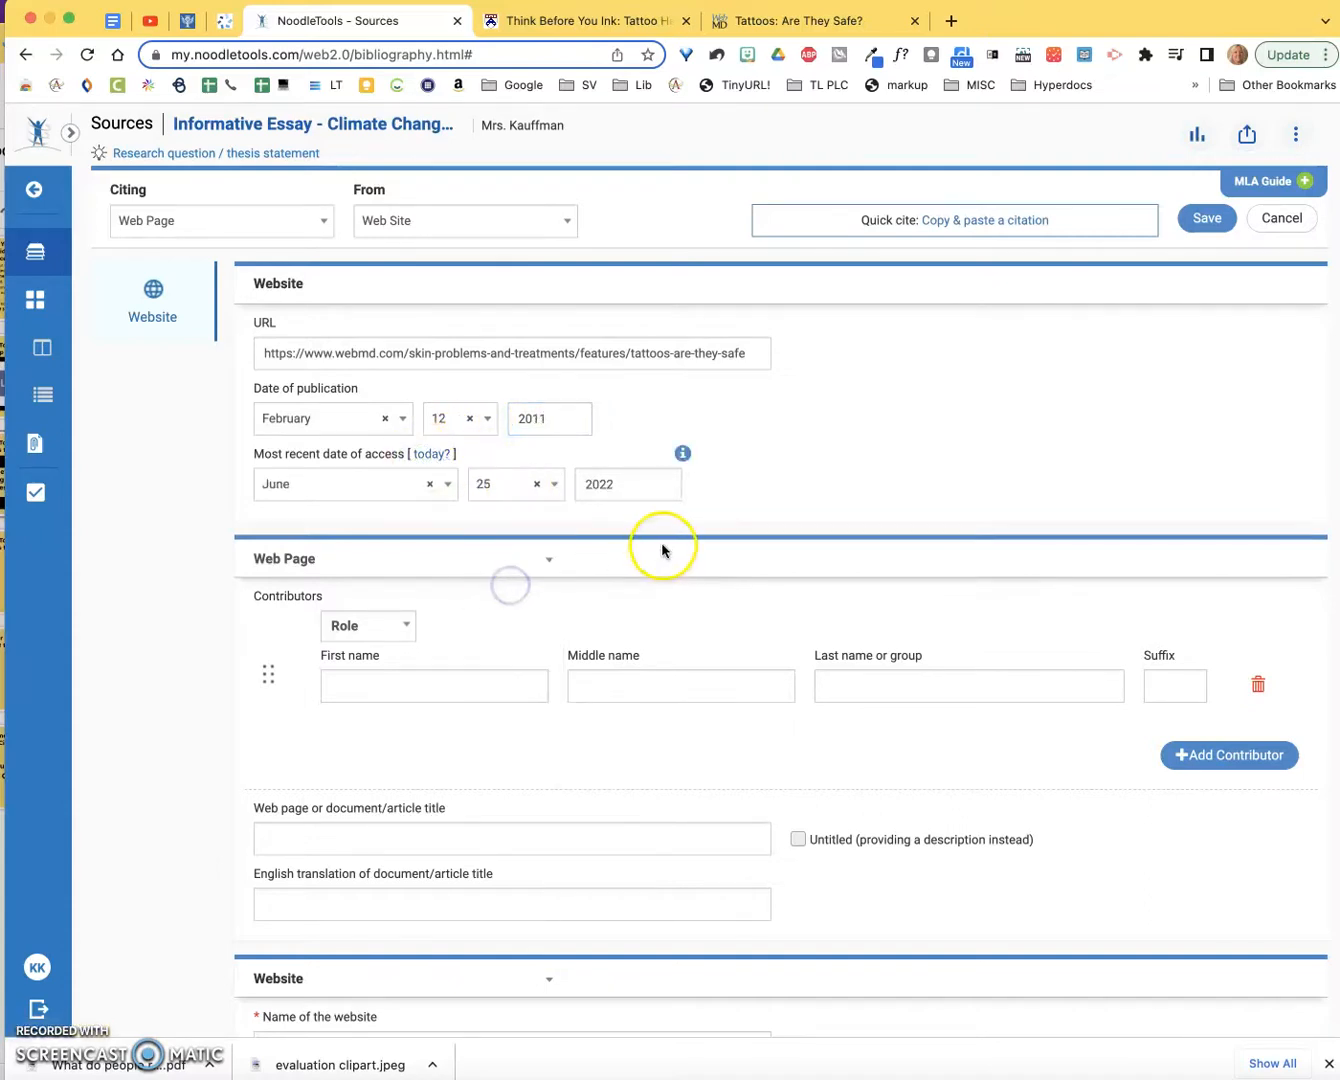
Step: Set the contributor's role to Author and enter the author's first and last name from the WebMD article's byline
scroll(362, 598, "down", 1)
left_click(375, 611)
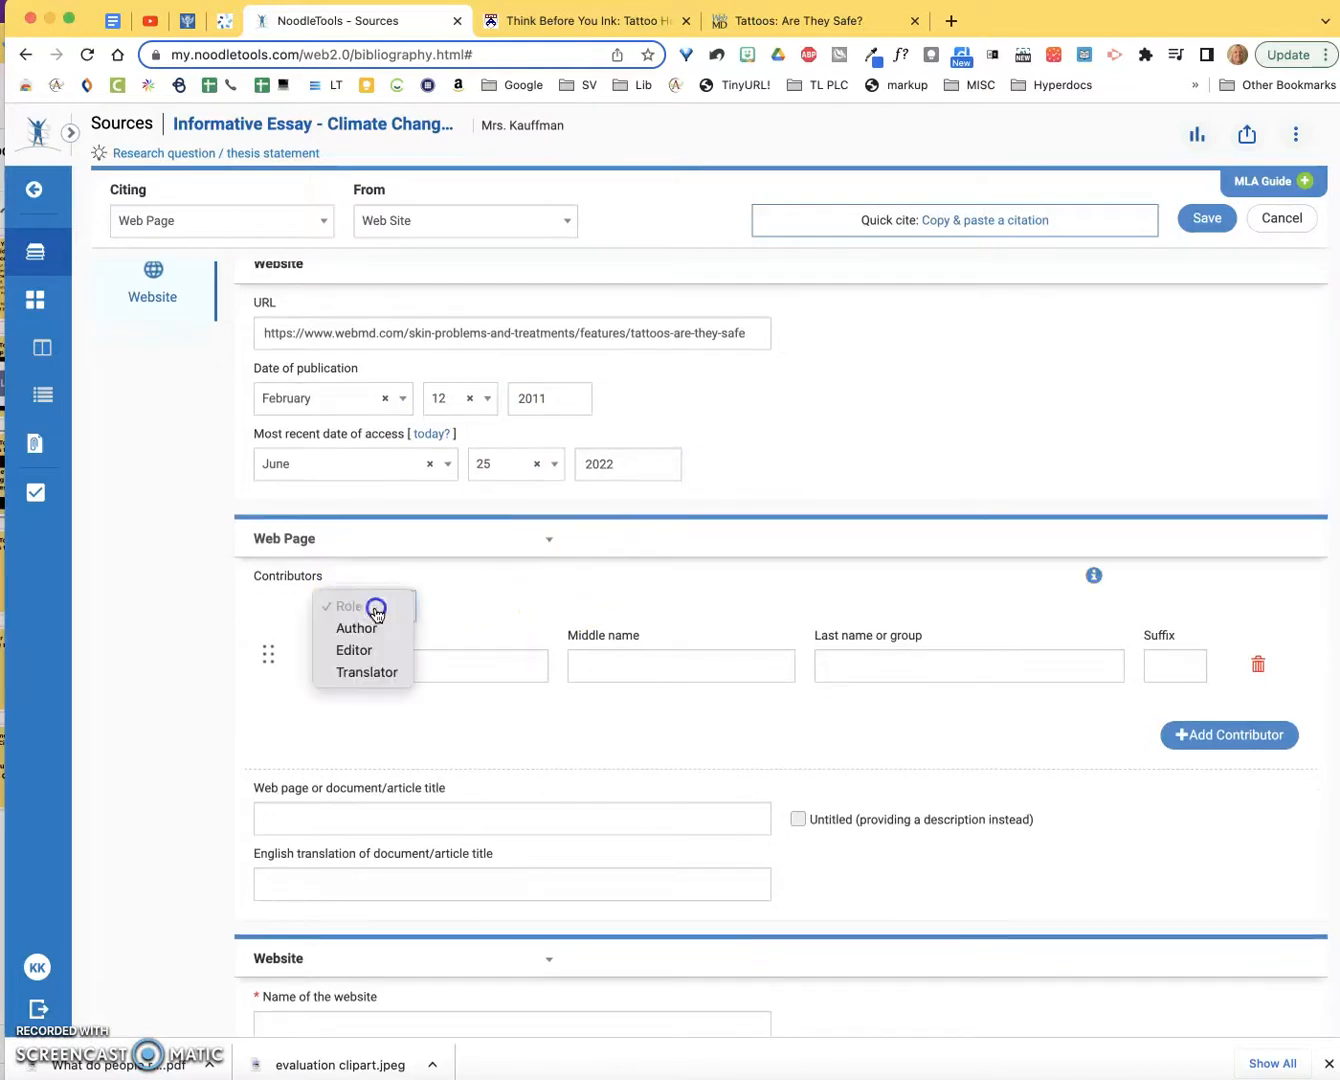
left_click(368, 627)
left_click(777, 24)
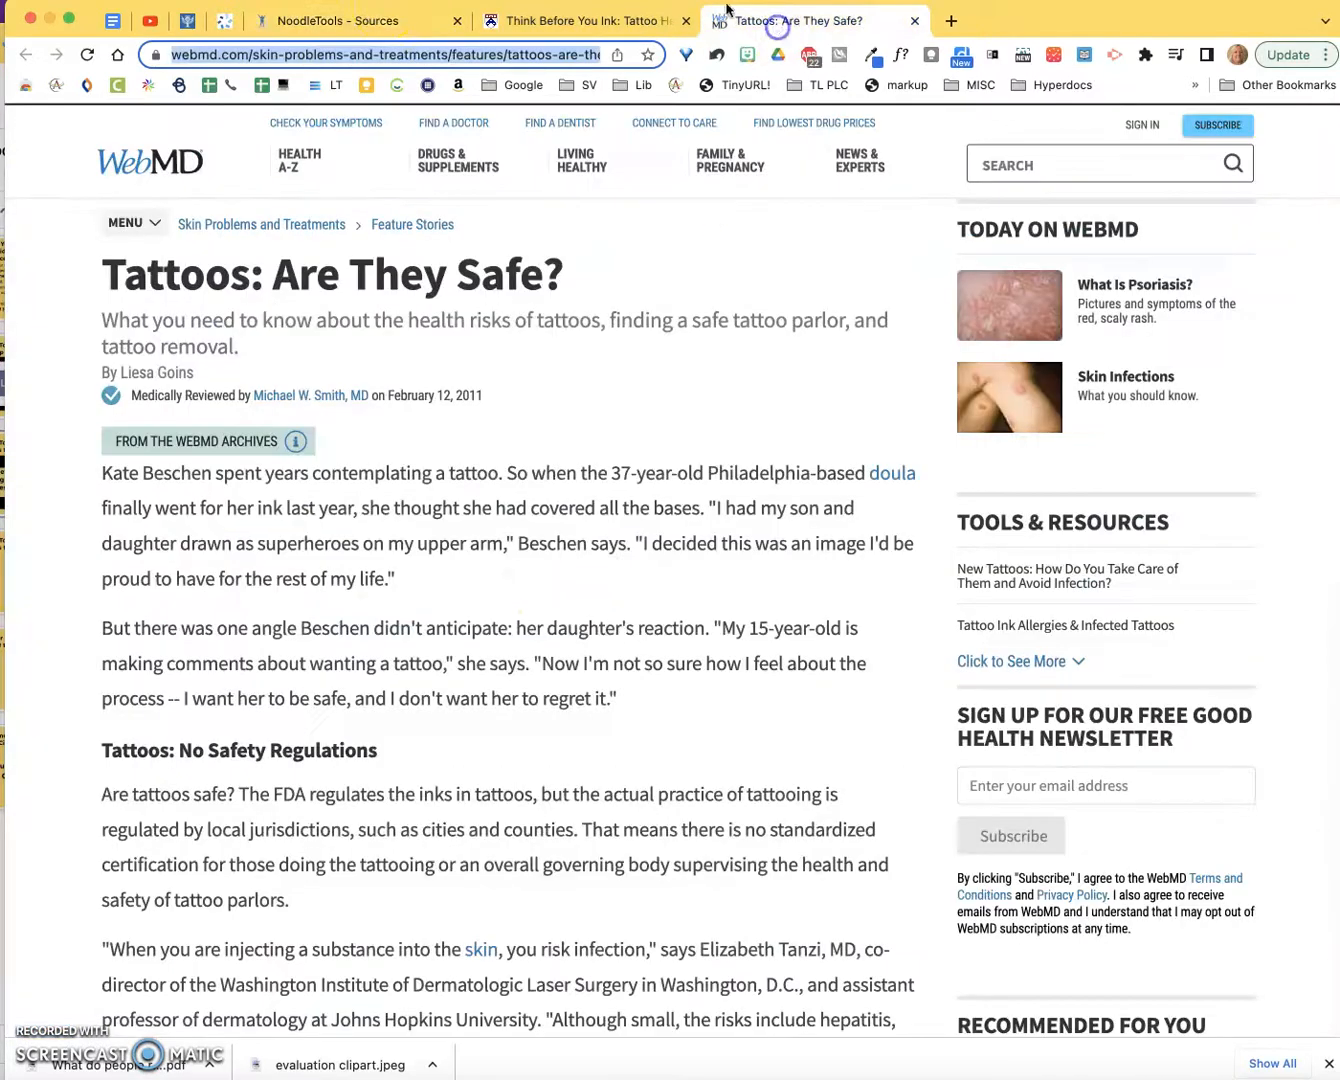
scroll(224, 290, "down", 1)
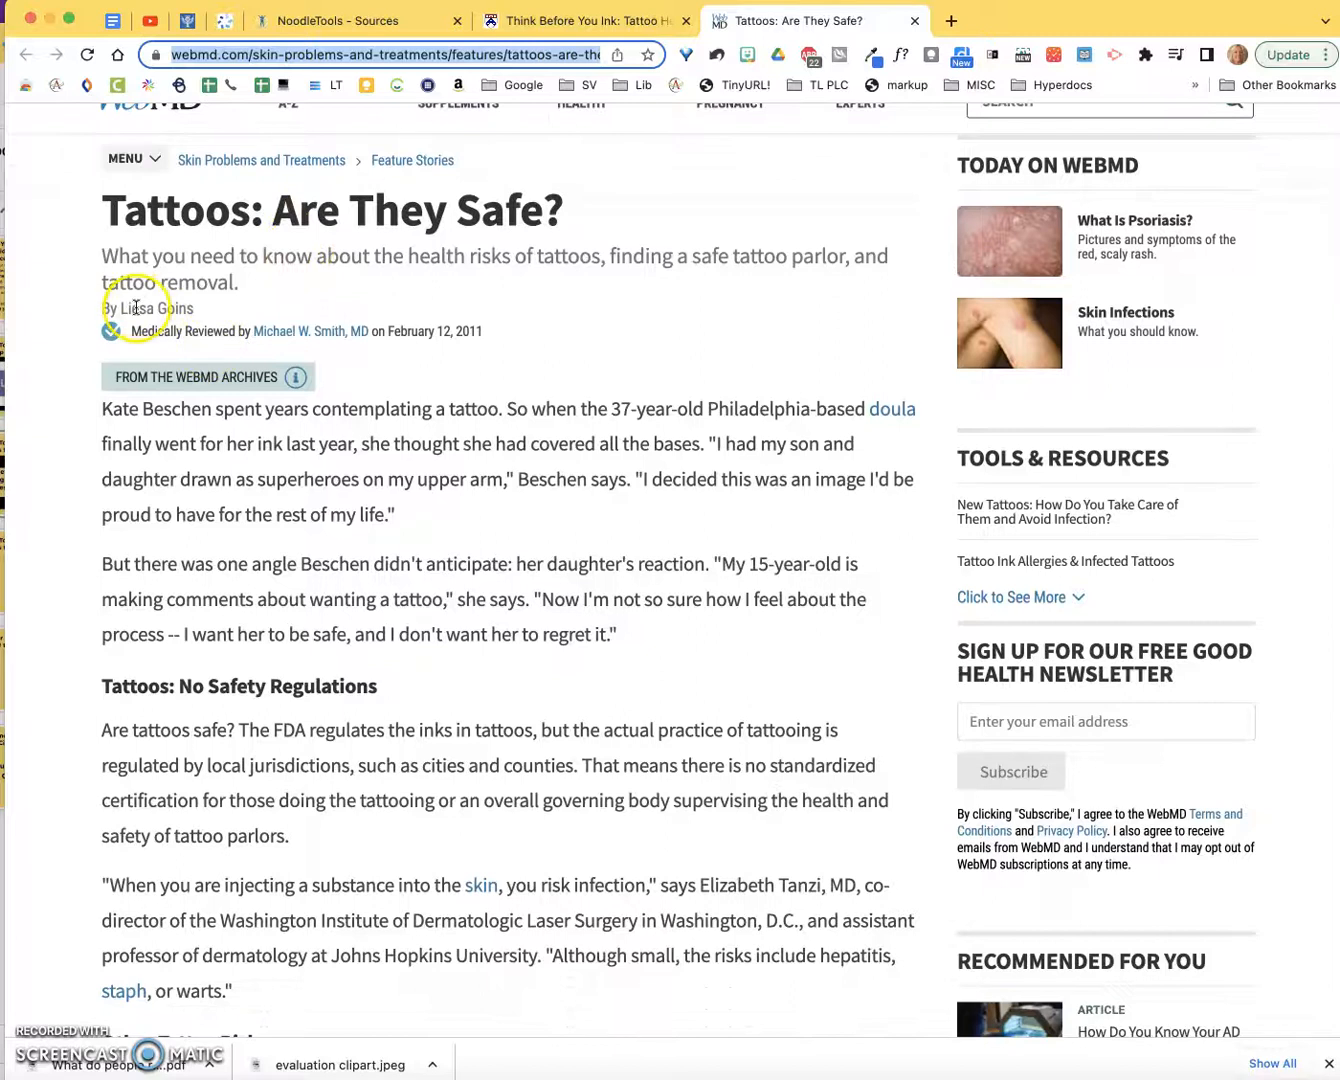
left_click(324, 21)
left_click(448, 666)
type("L")
key("Tab")
key("Tab")
type("Goin")
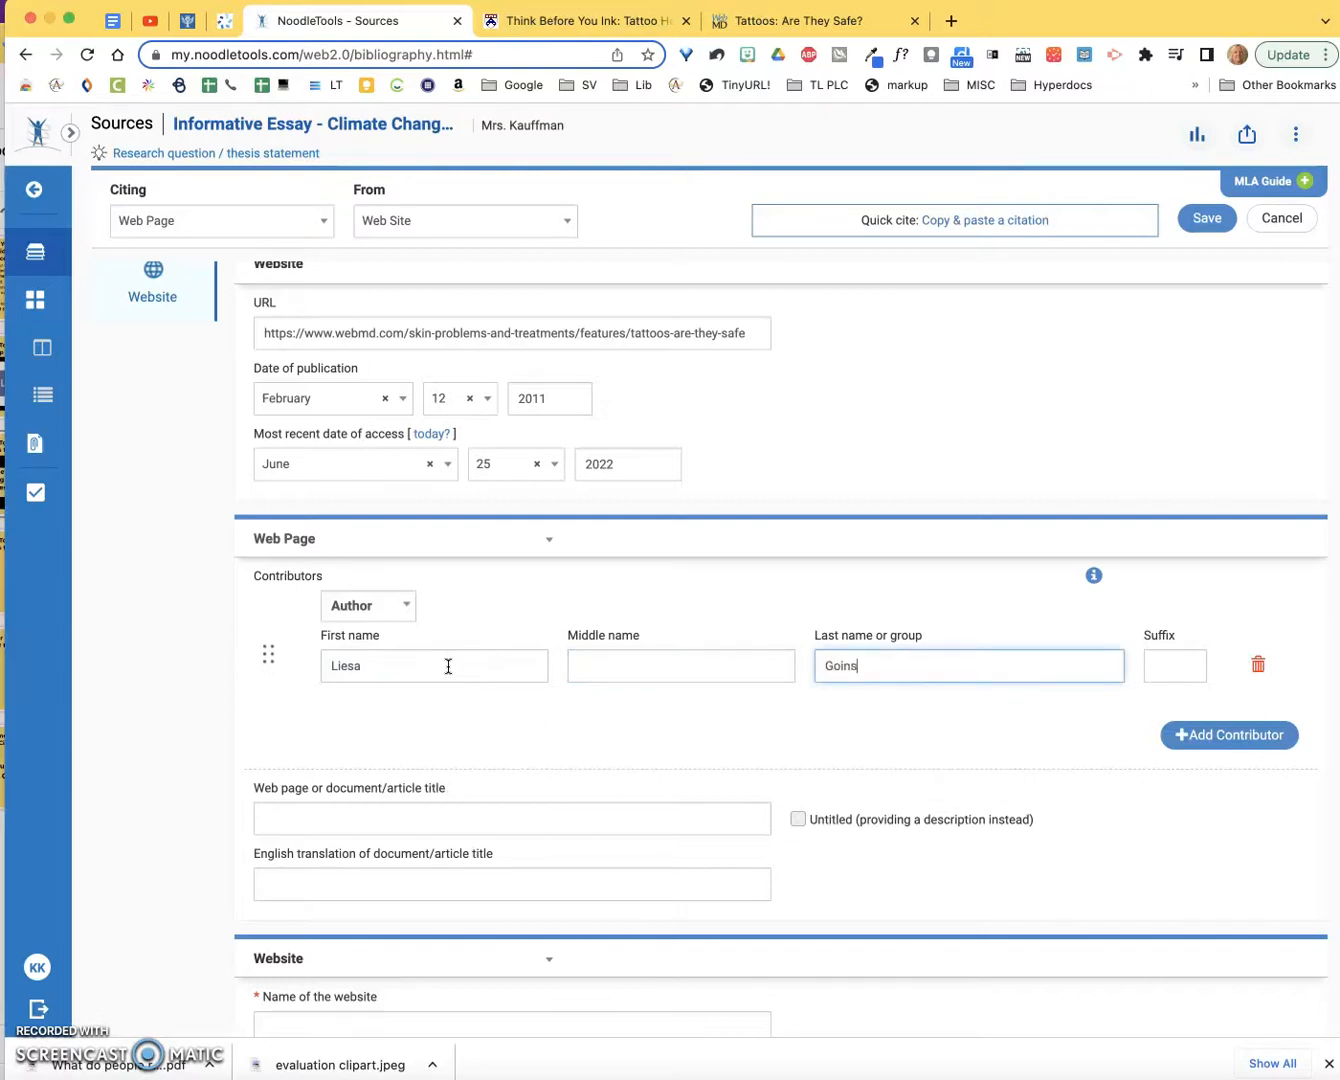
Step: Copy the headline "Tattoos: Are They Safe?" from the WebMD page into the citation's web page or article title
left_click(393, 818)
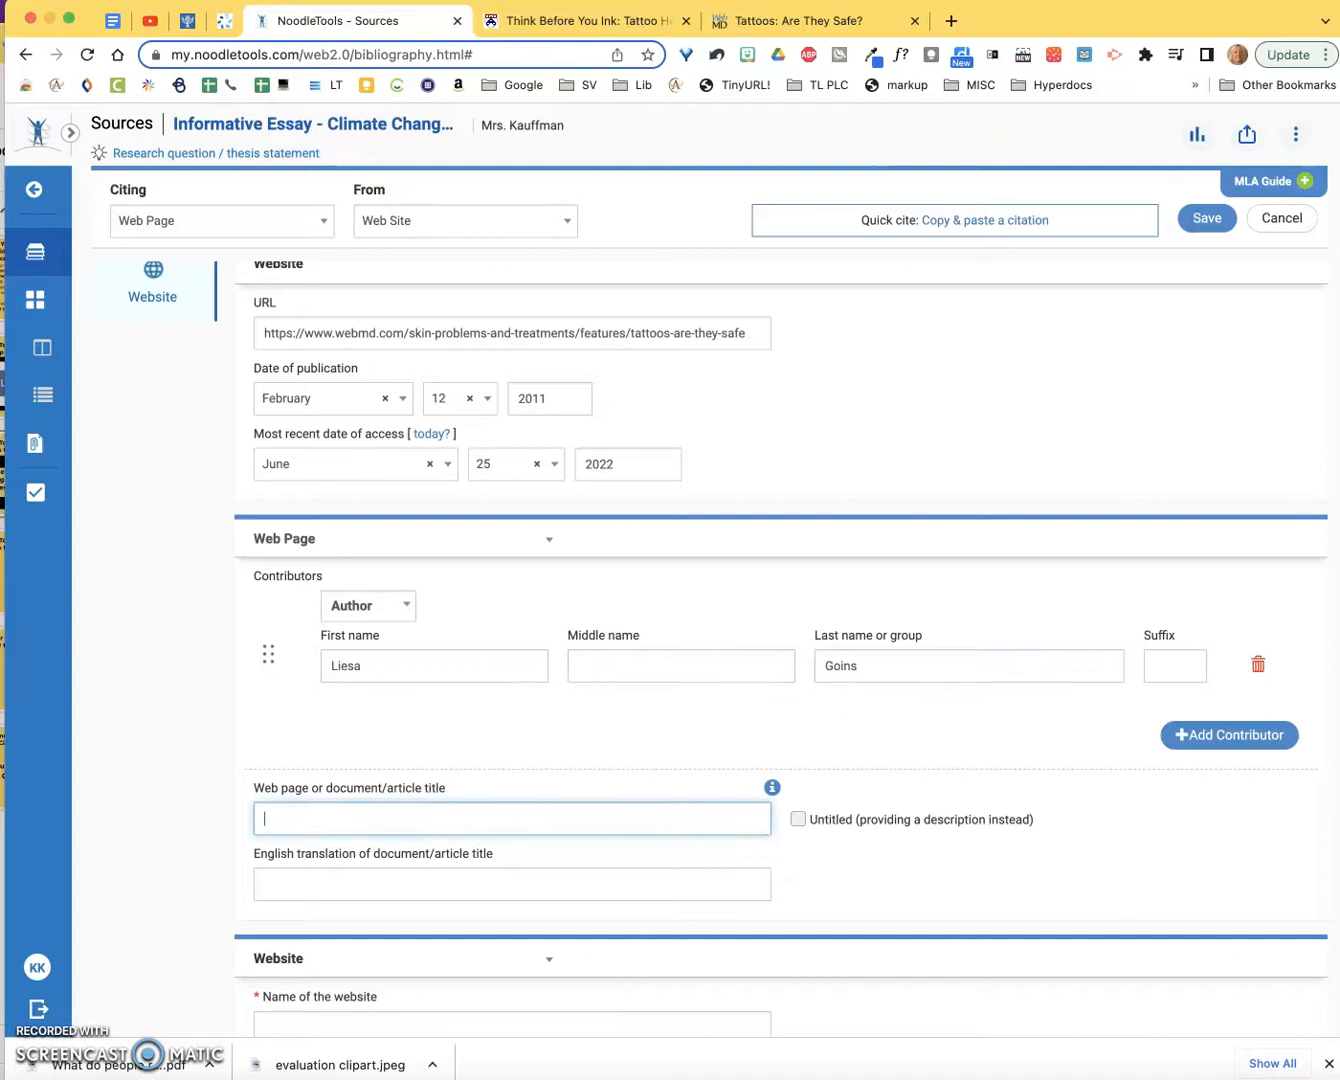
left_click(767, 20)
left_click_drag(111, 200, 578, 200)
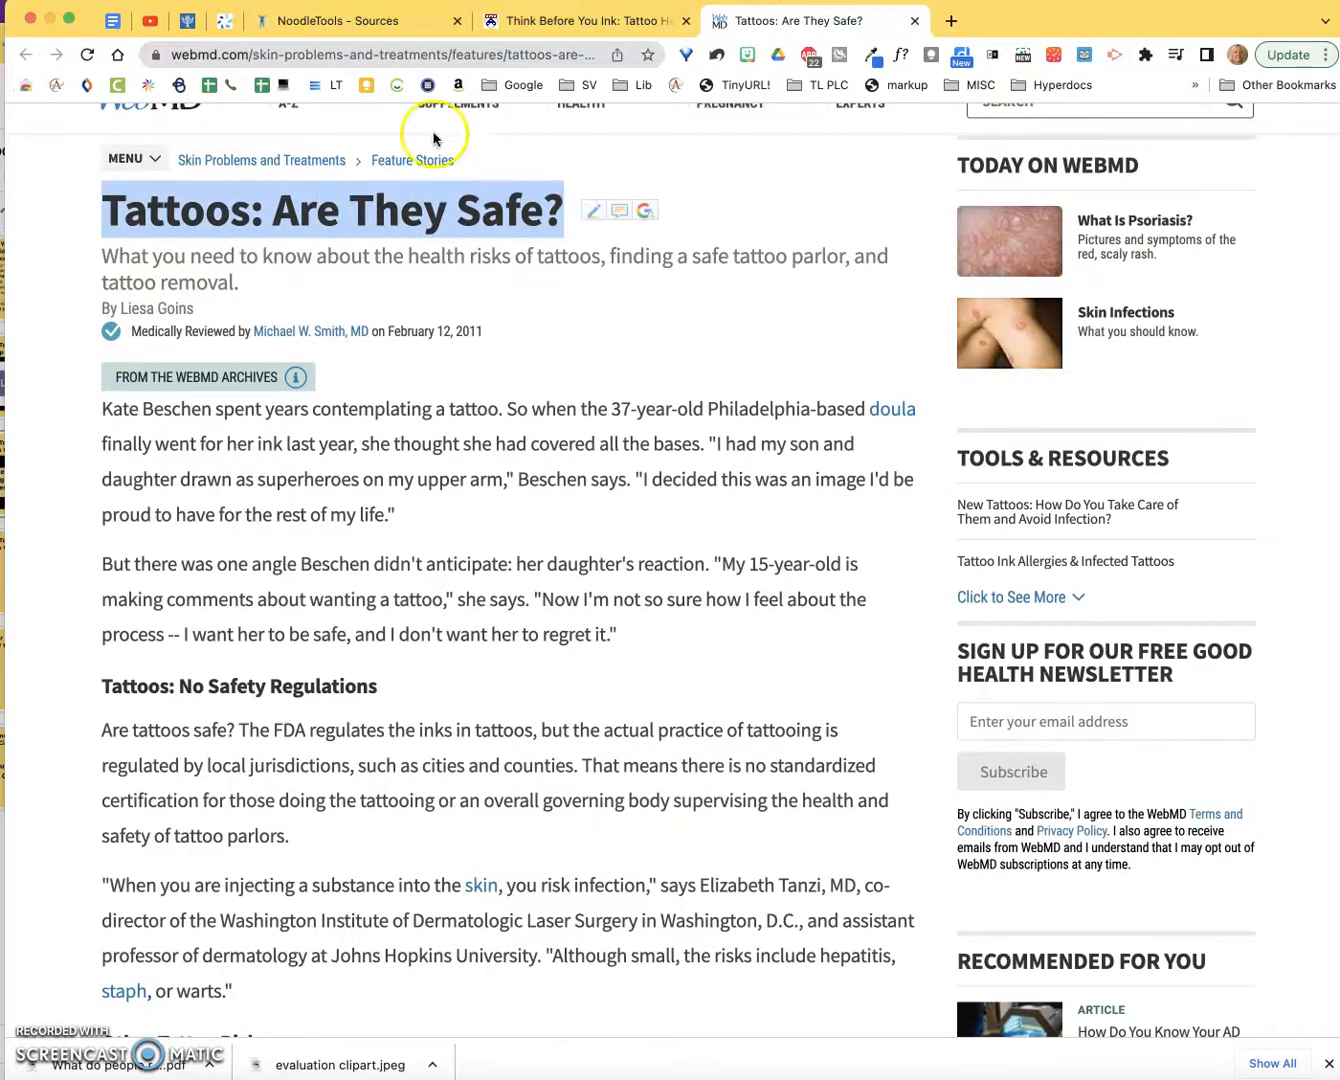
left_click(293, 14)
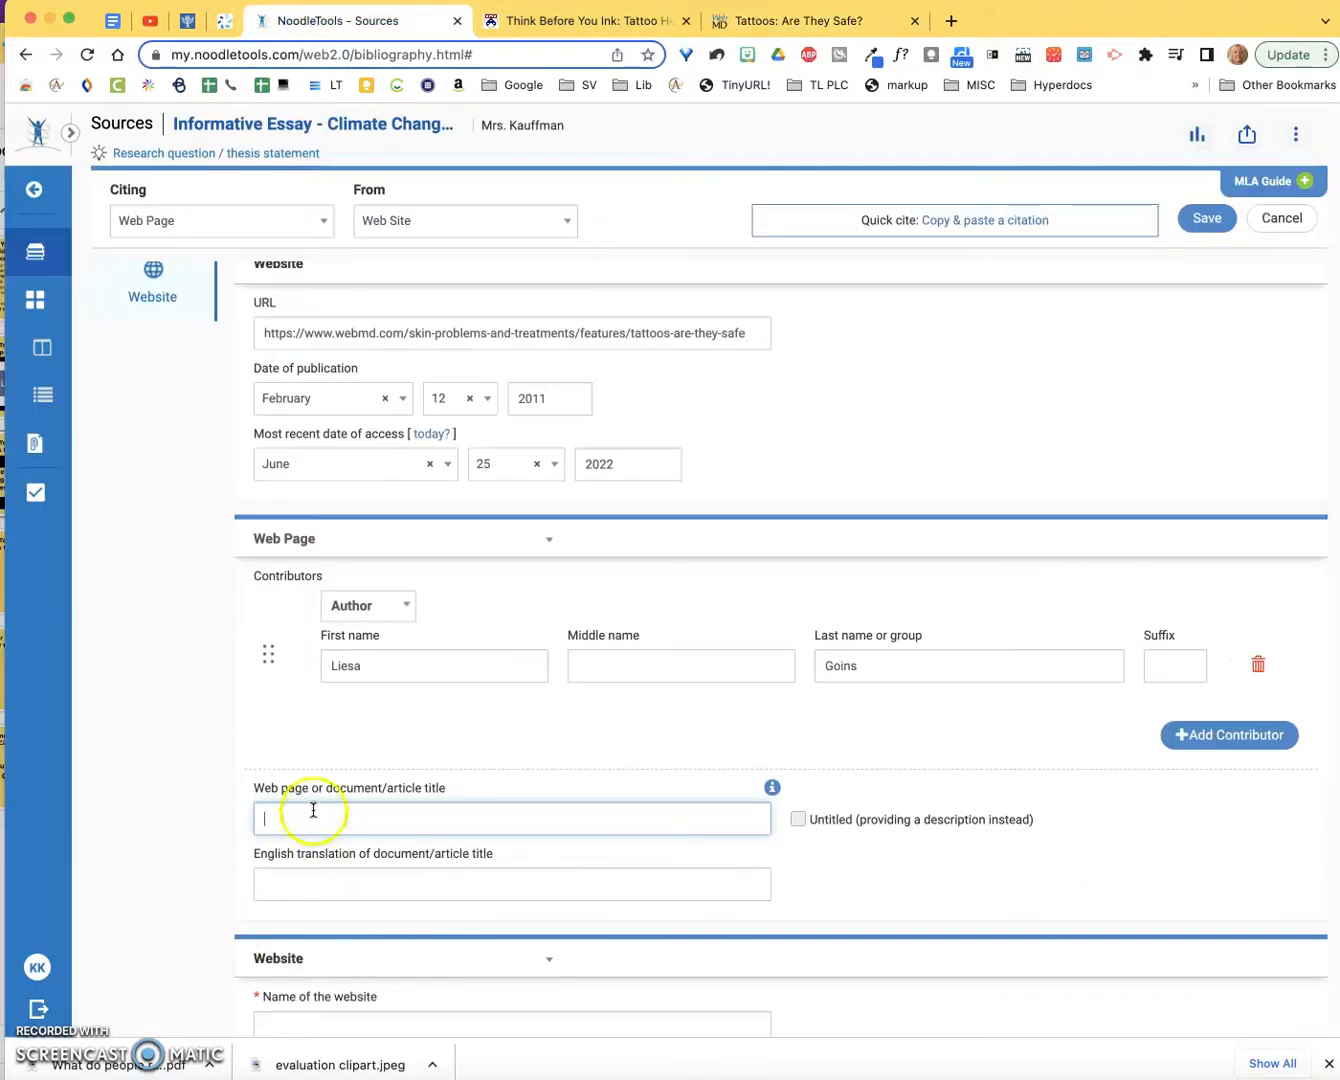
left_click(313, 888)
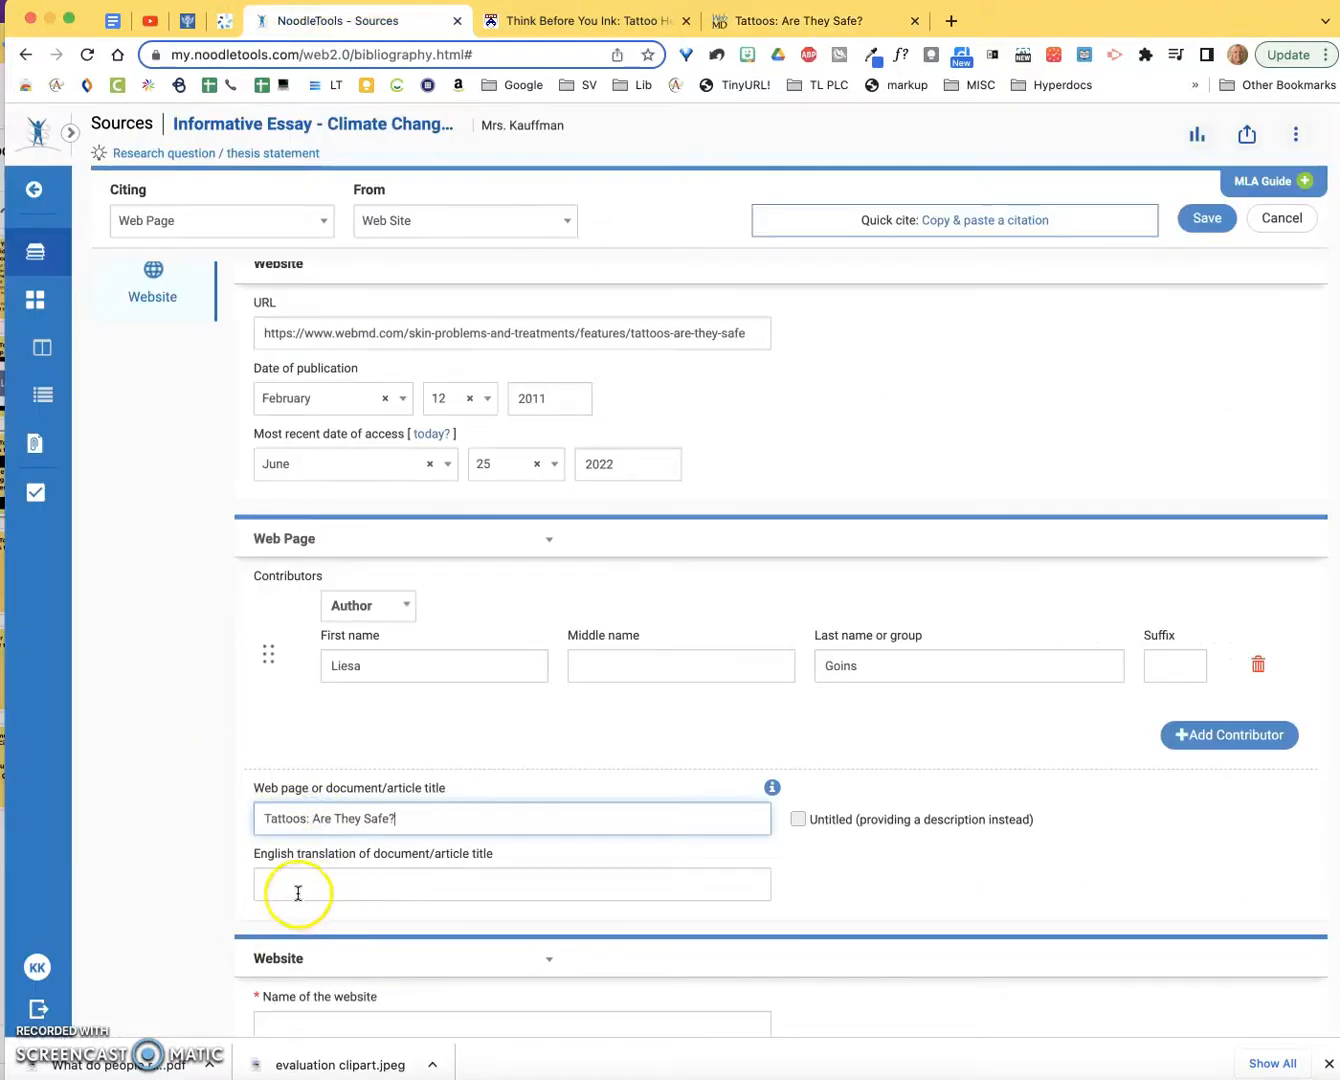
Step: Check the site's name on the WebMD page and enter "WebMD" as the name of the website in the citation
scroll(298, 893, "down", 3)
left_click(332, 781)
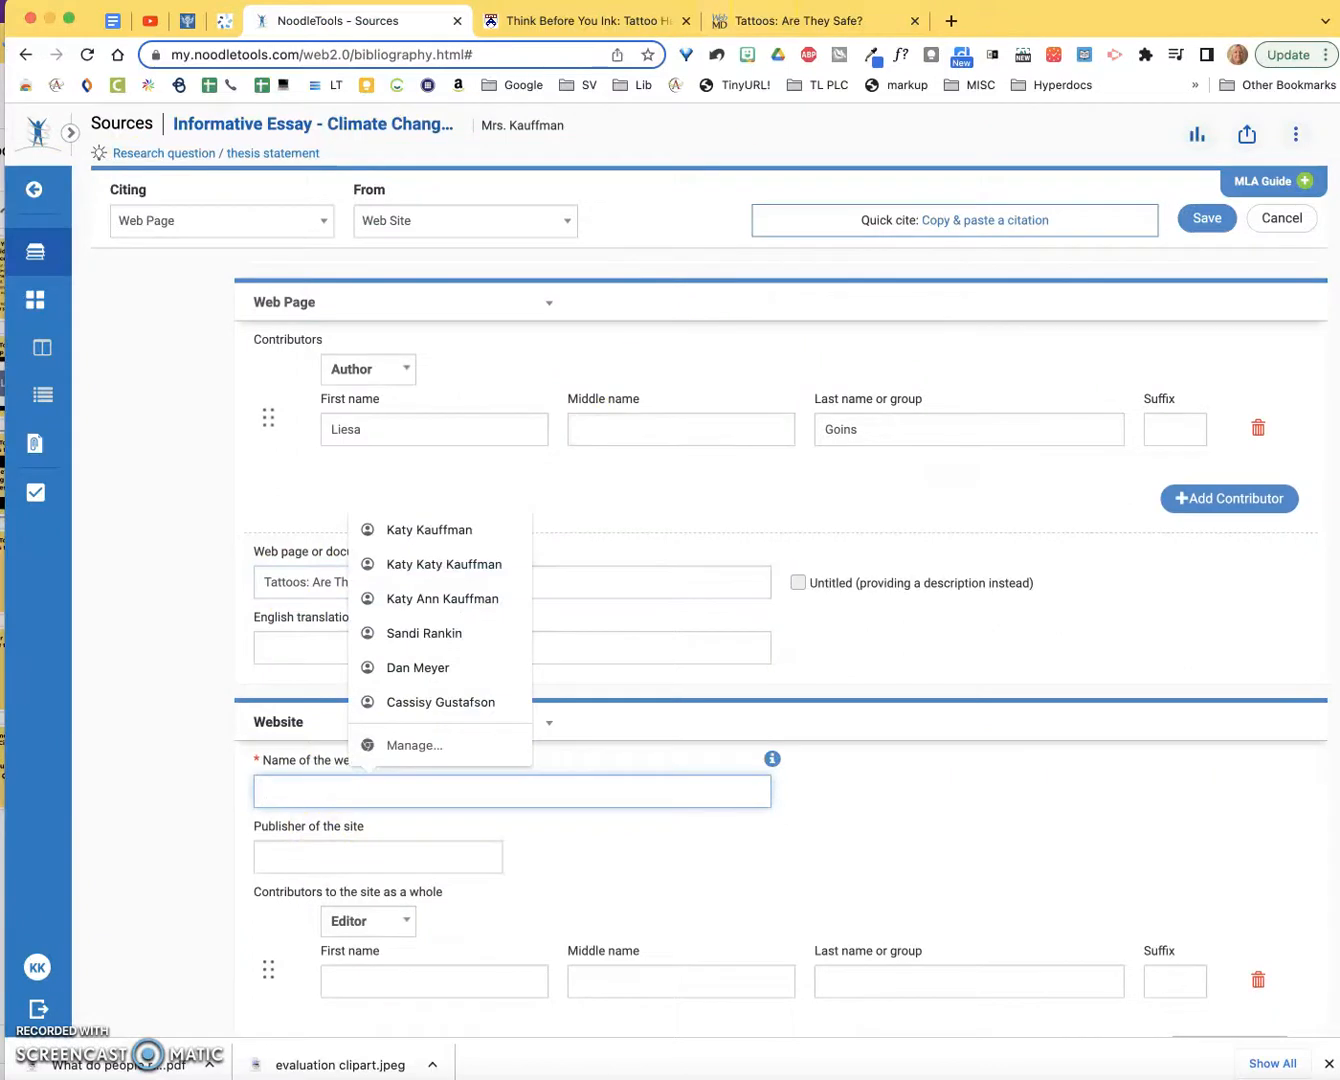
scroll(374, 463, "up", 1)
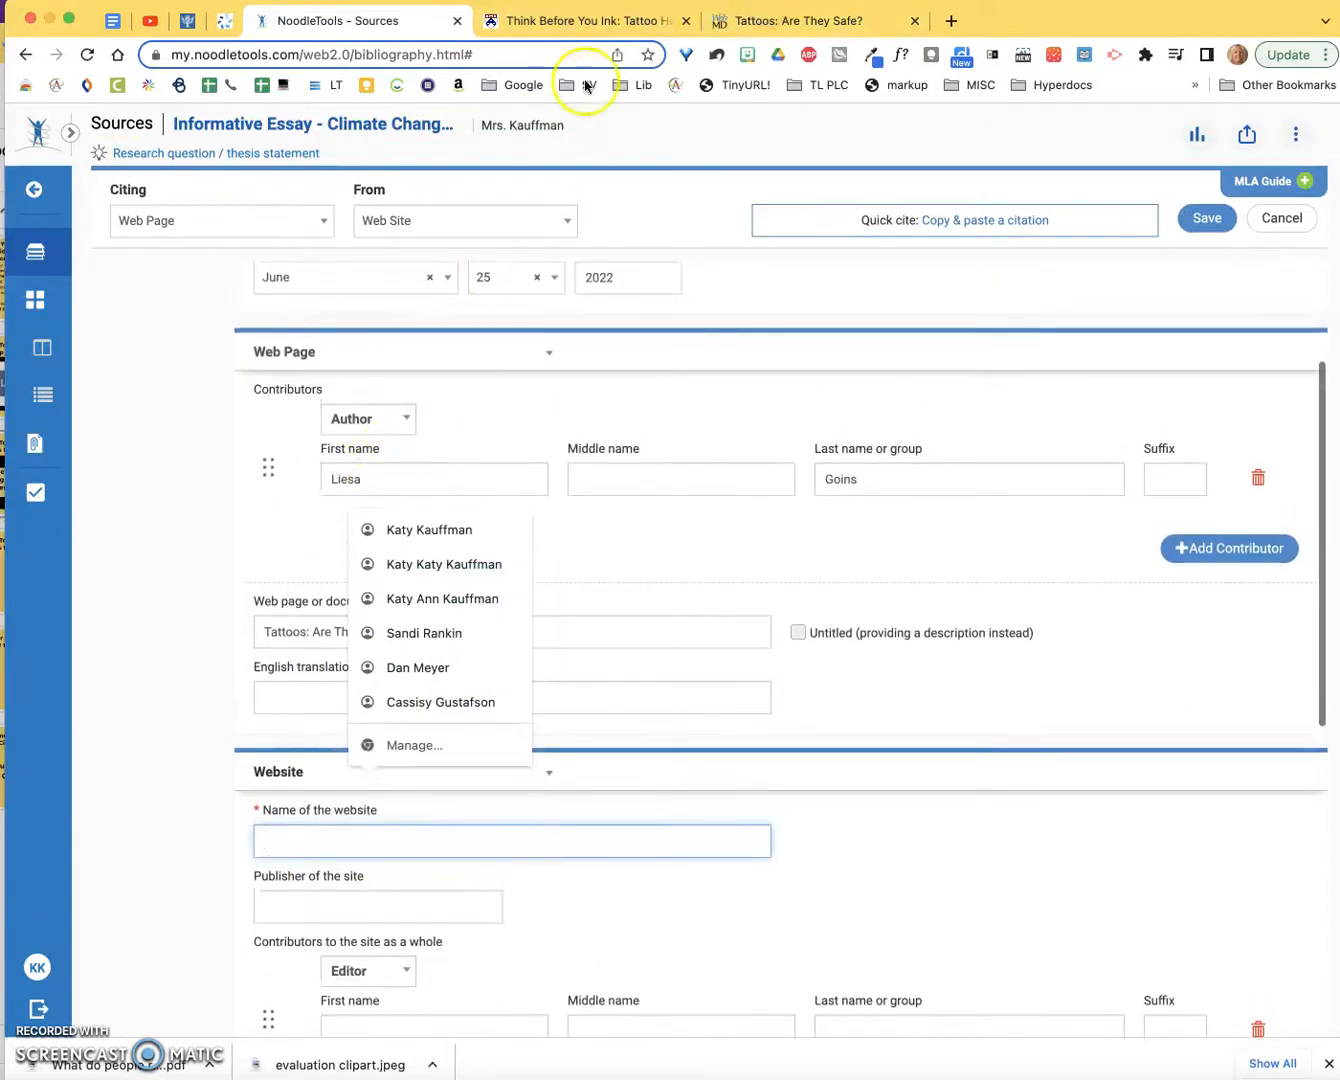
left_click(789, 27)
scroll(459, 552, "up", 1)
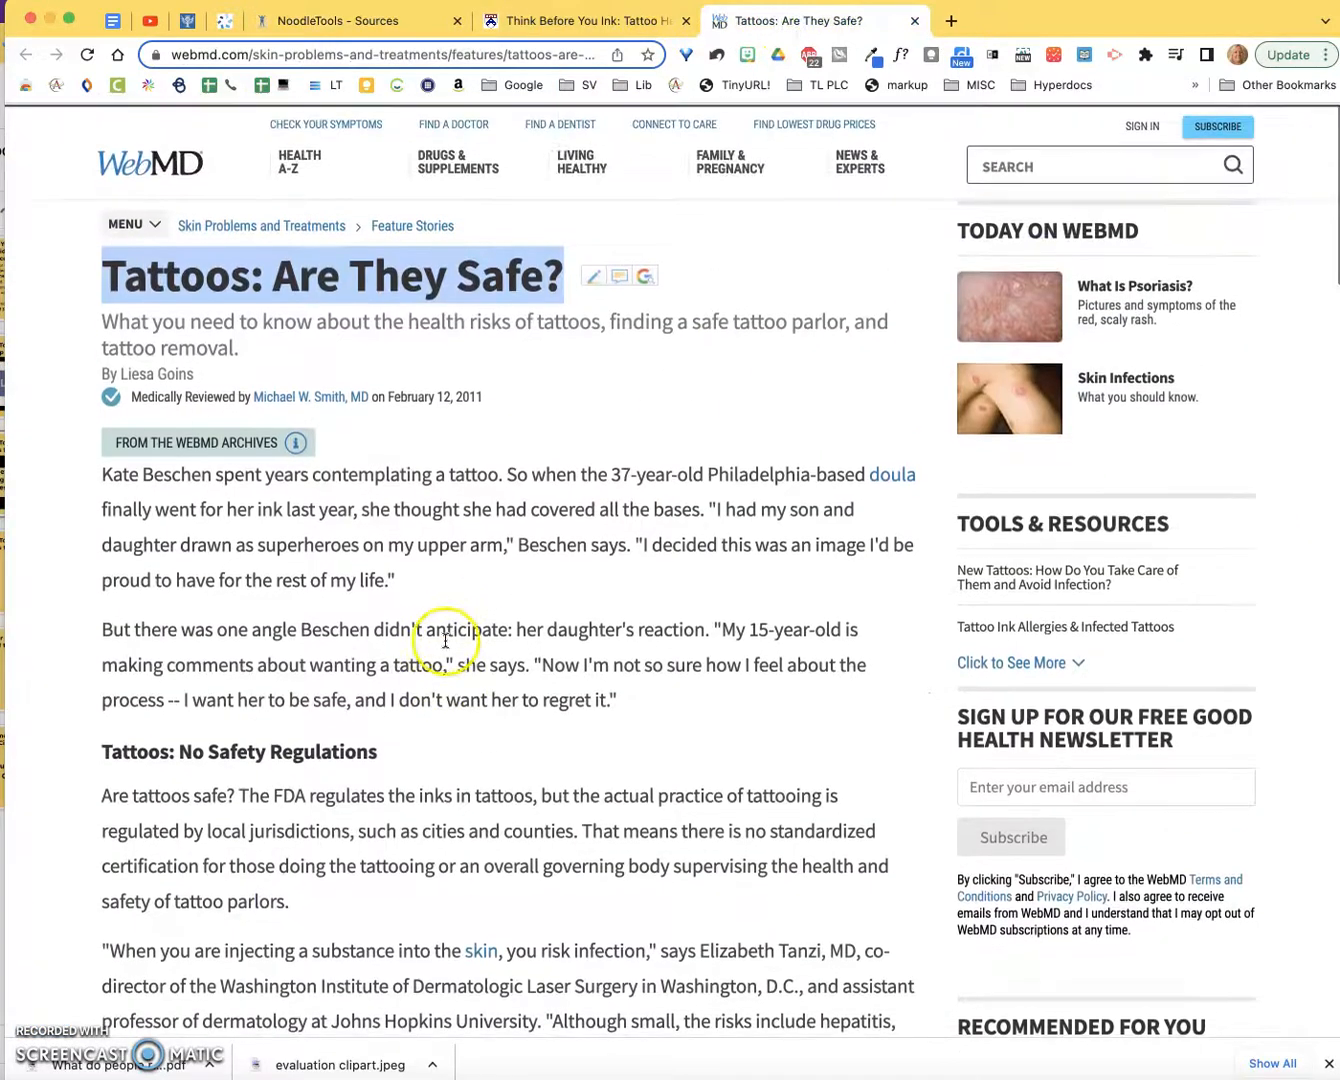
left_click(205, 163)
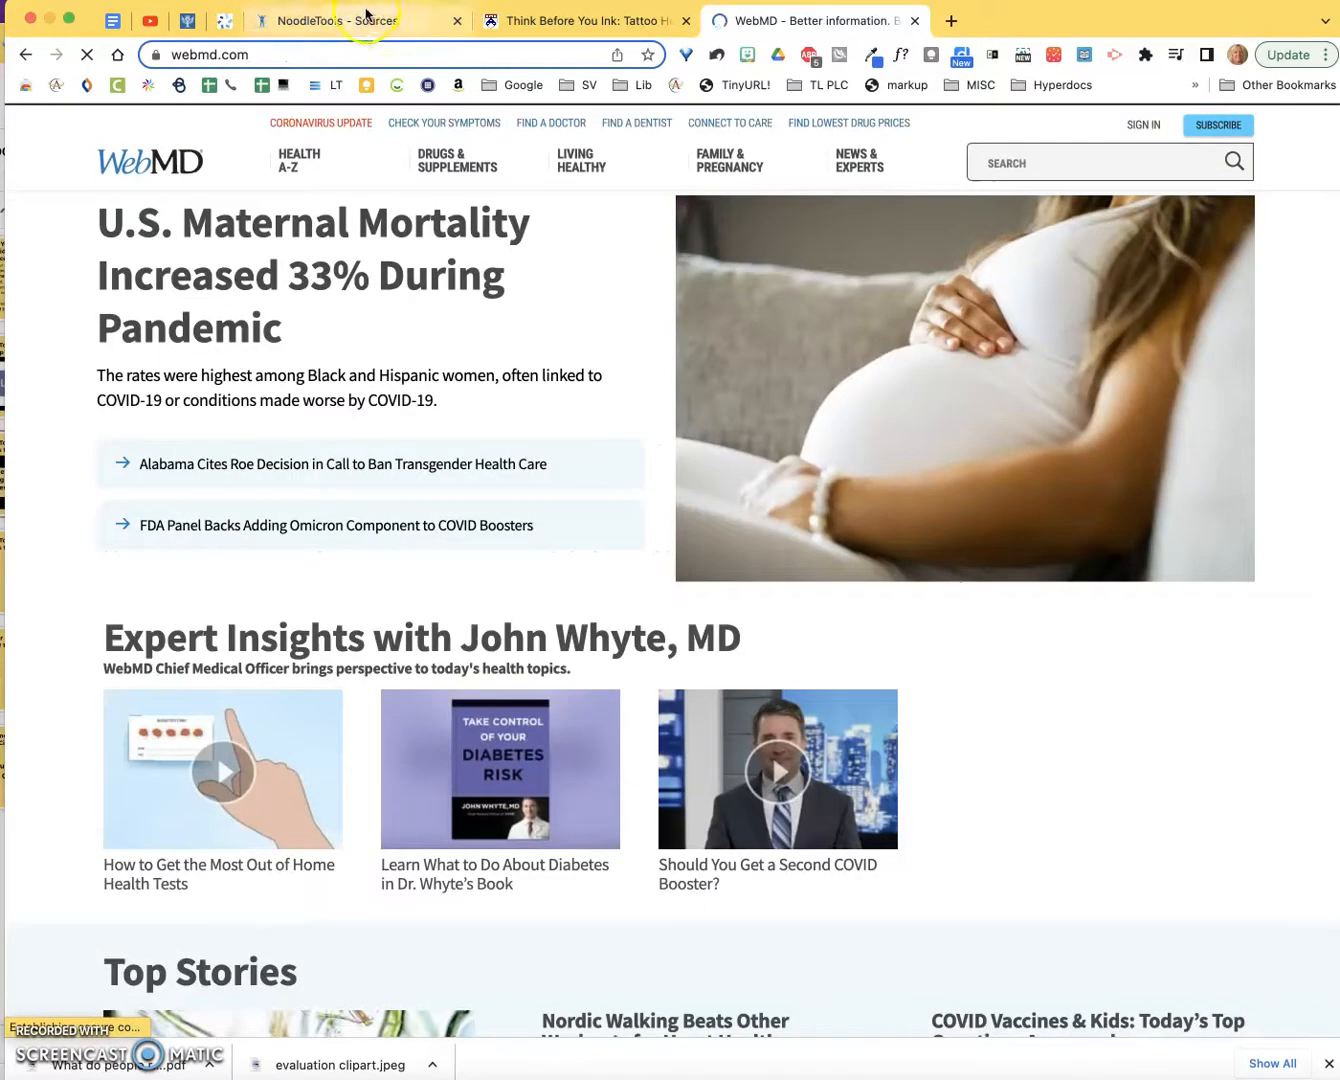
left_click(18, 56)
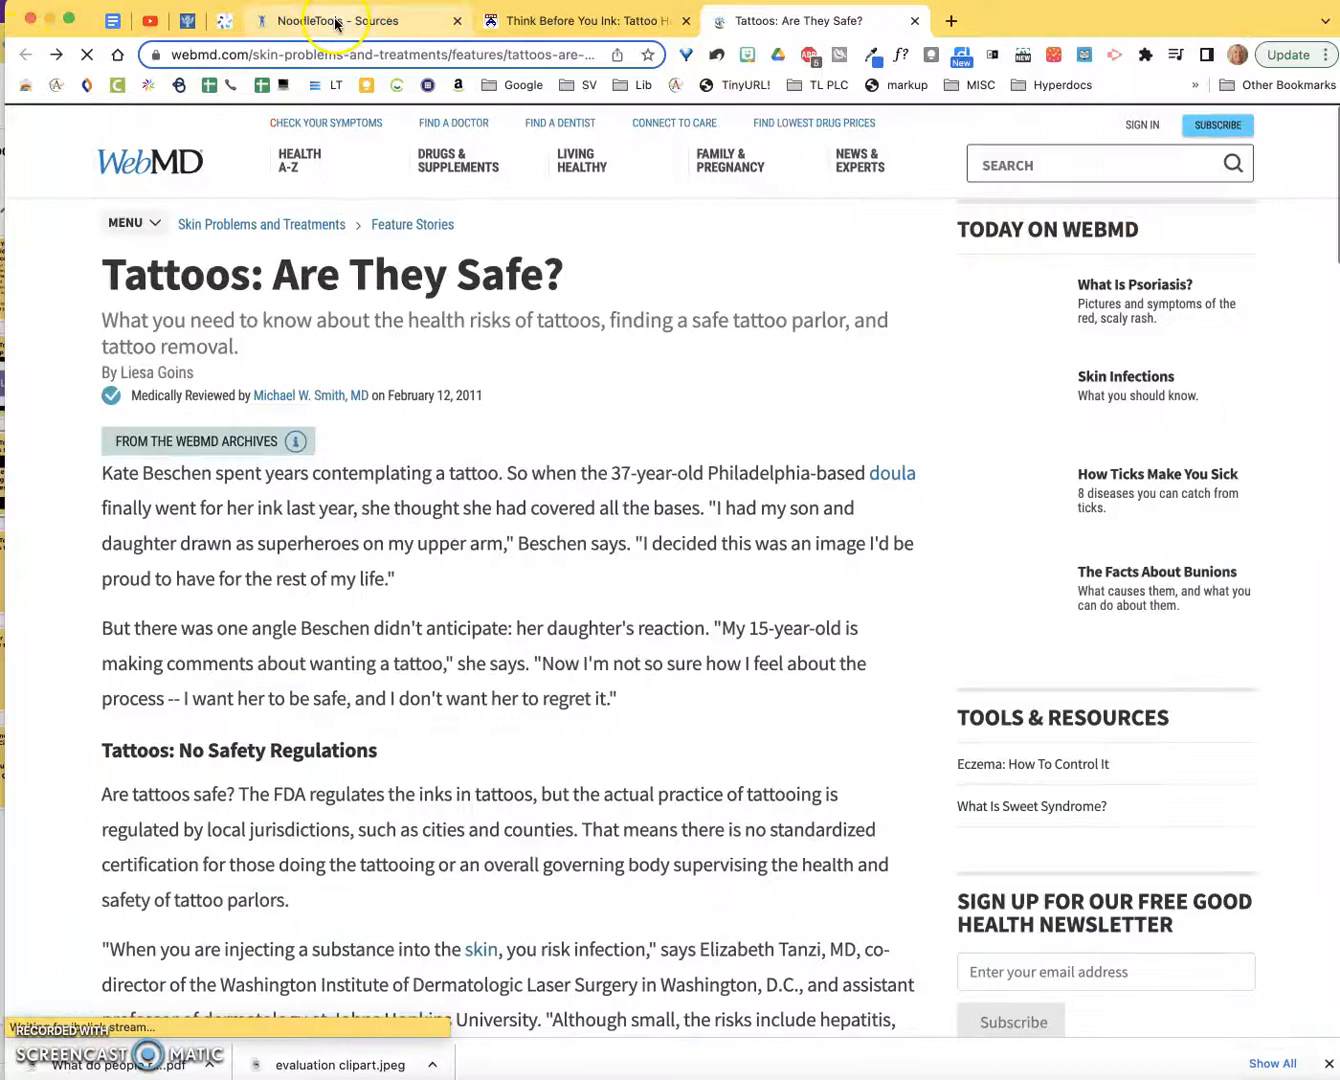
left_click(335, 22)
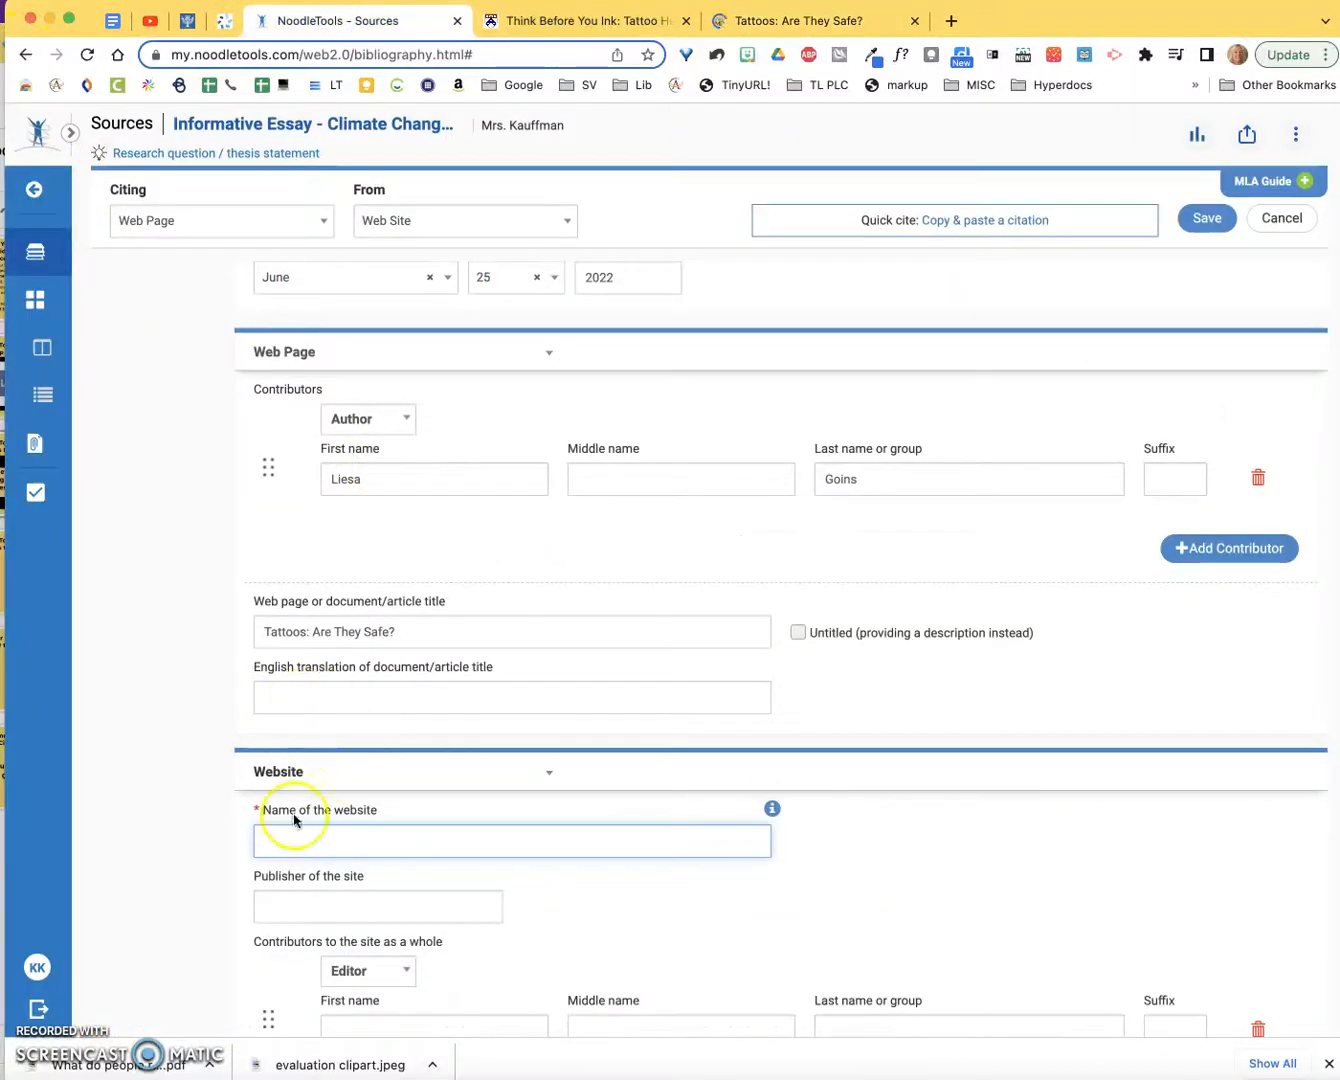
left_click(312, 838)
type("WebMD")
Step: Read the help for the publisher of the site field and check the copyright line at the end of the WebMD article
left_click(300, 905)
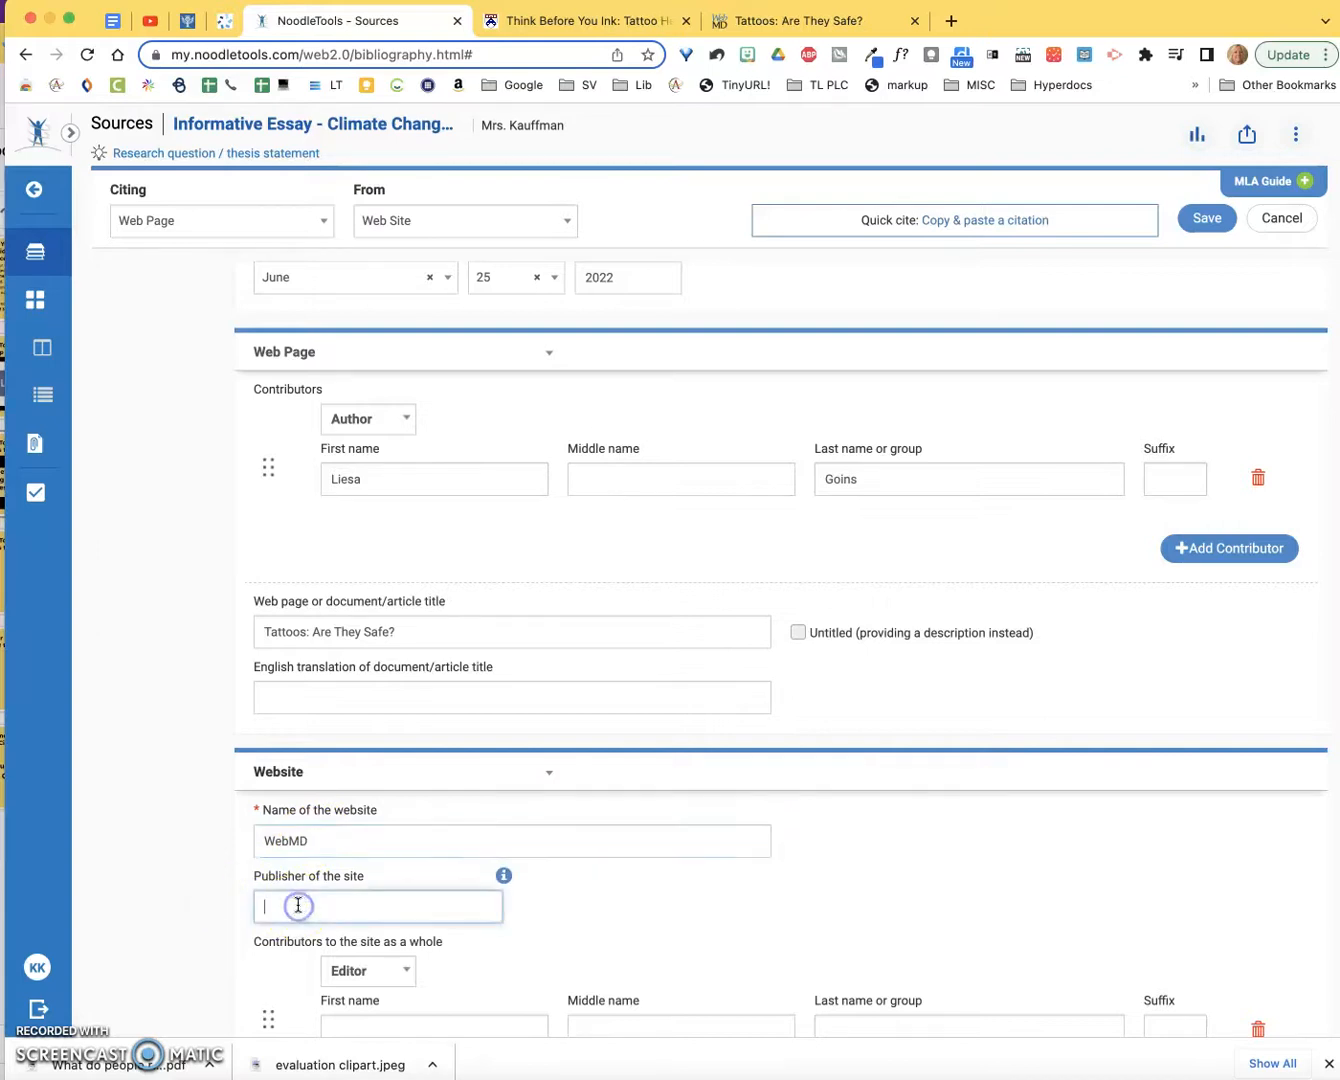
left_click(503, 878)
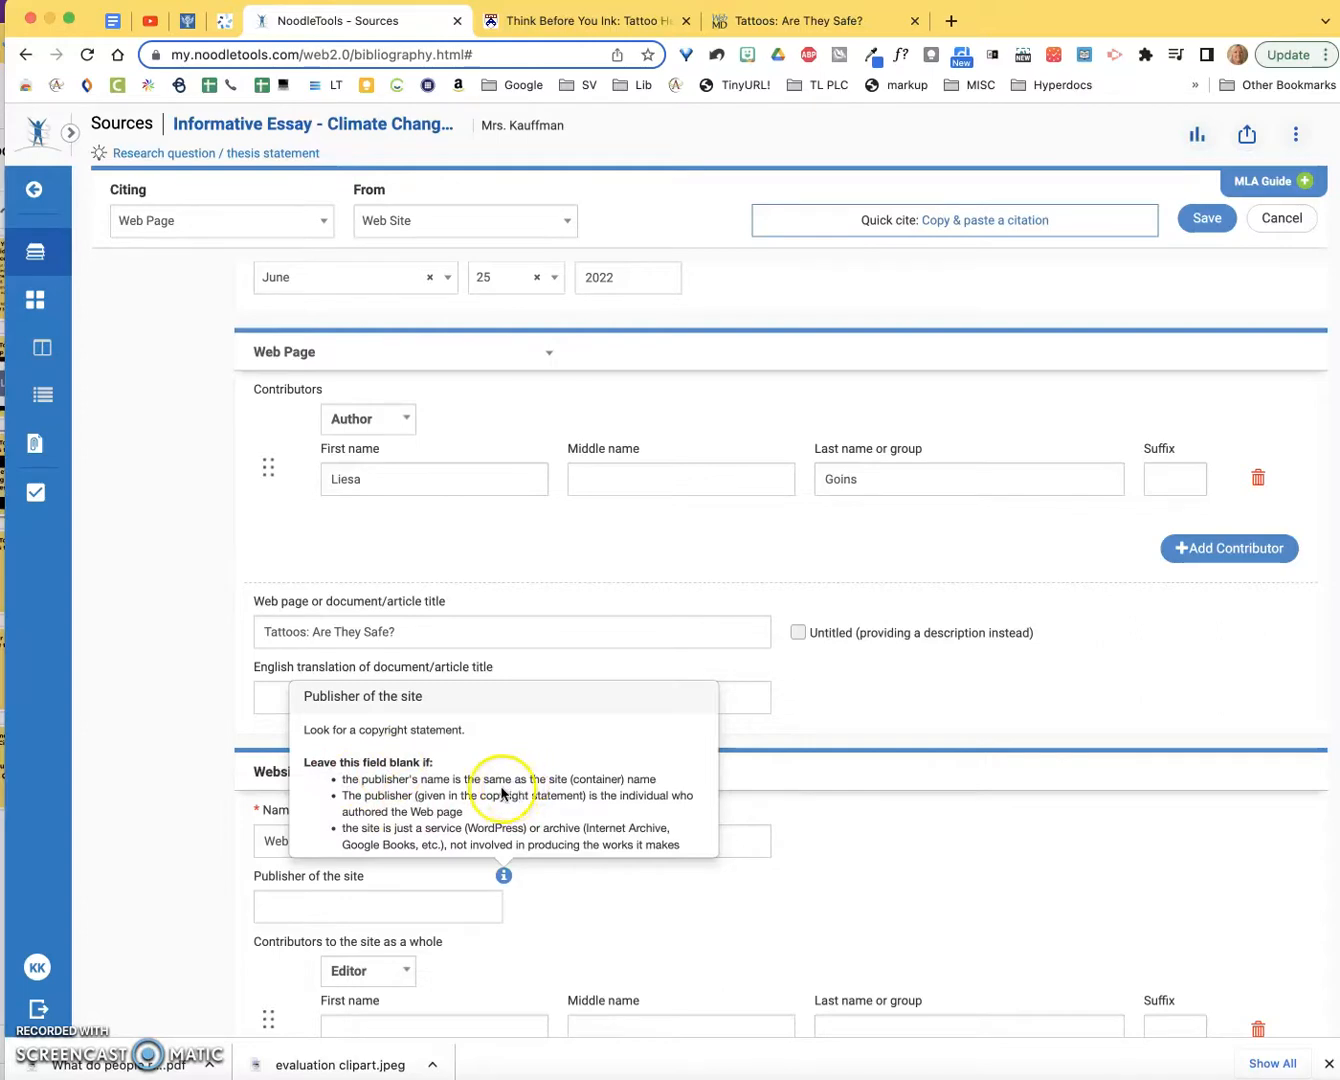
left_click(772, 21)
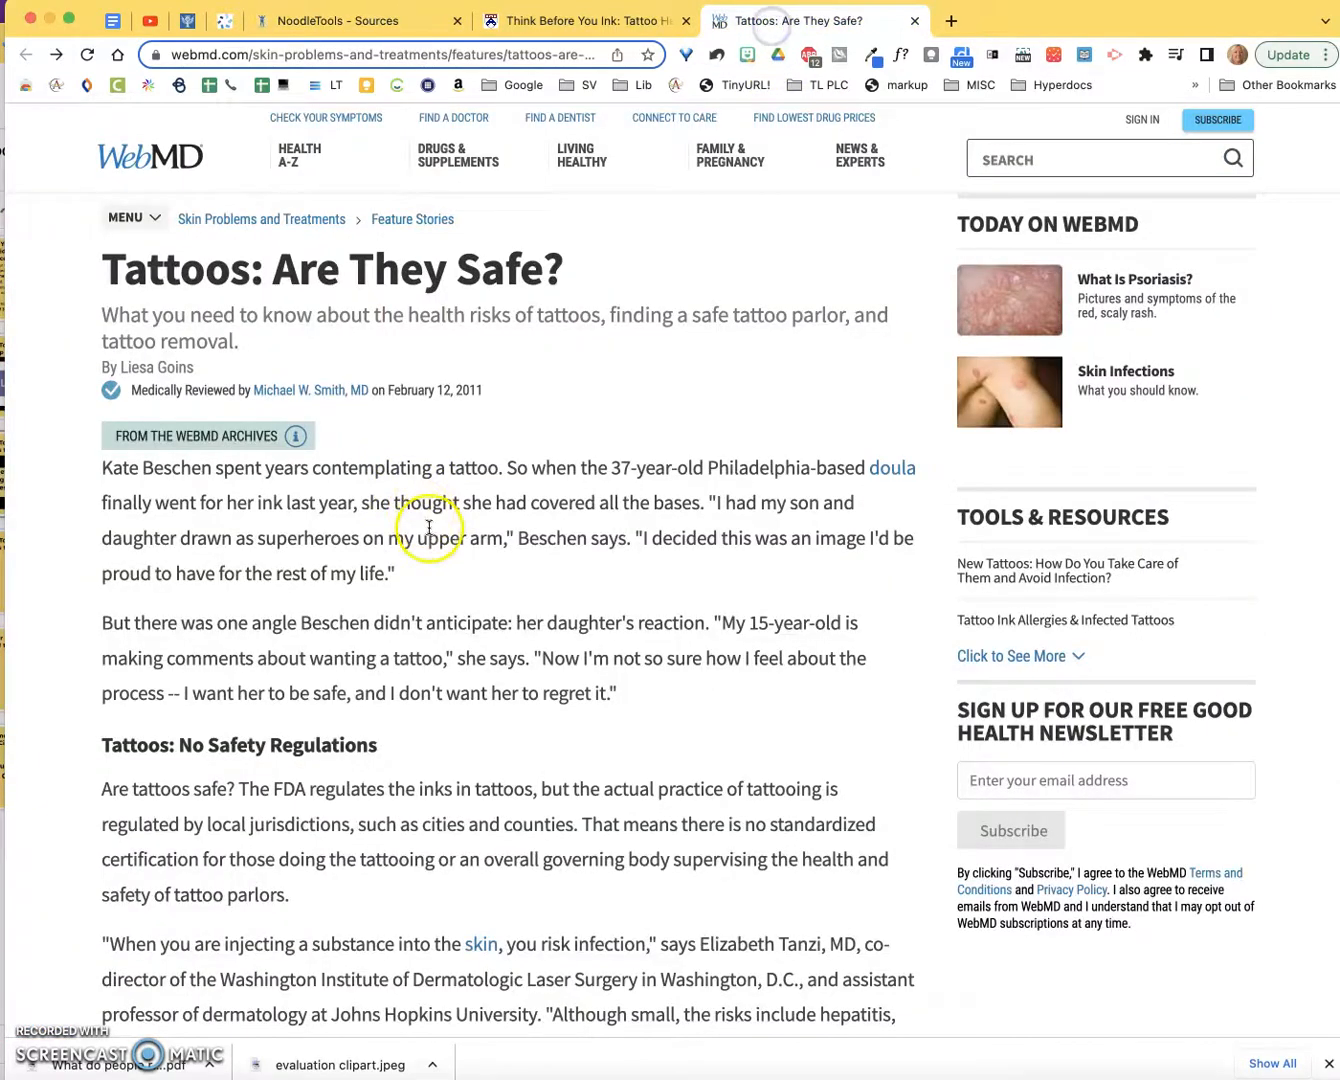
scroll(430, 526, "down", 20)
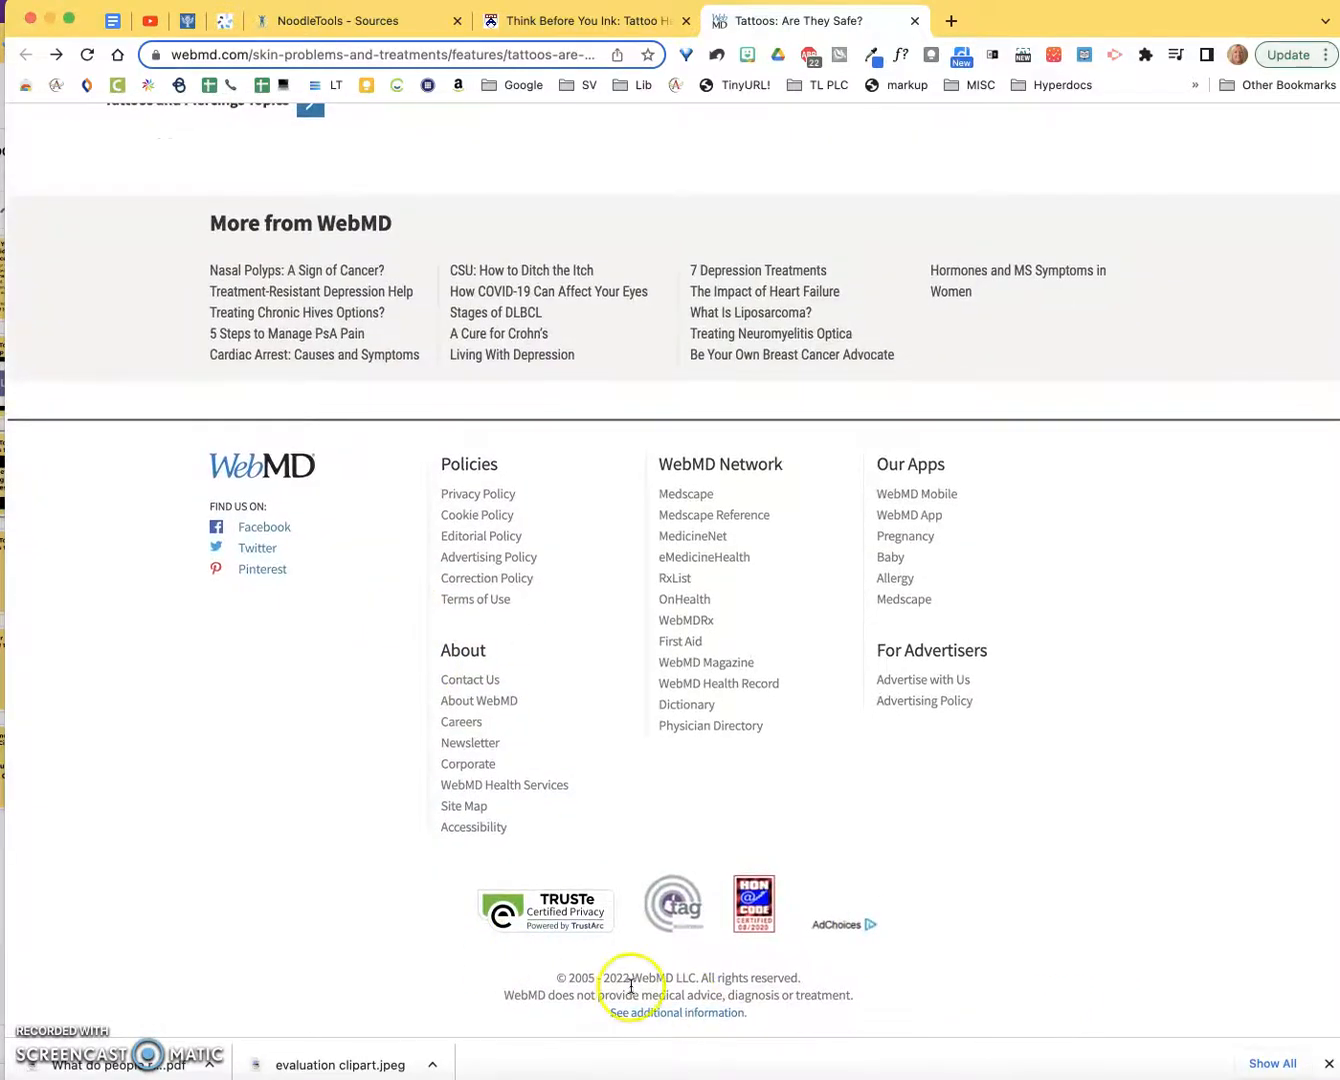
Step: Return to the WebMD citation, leave the publisher blank, review the remaining fields and save it to the source list
left_click(338, 22)
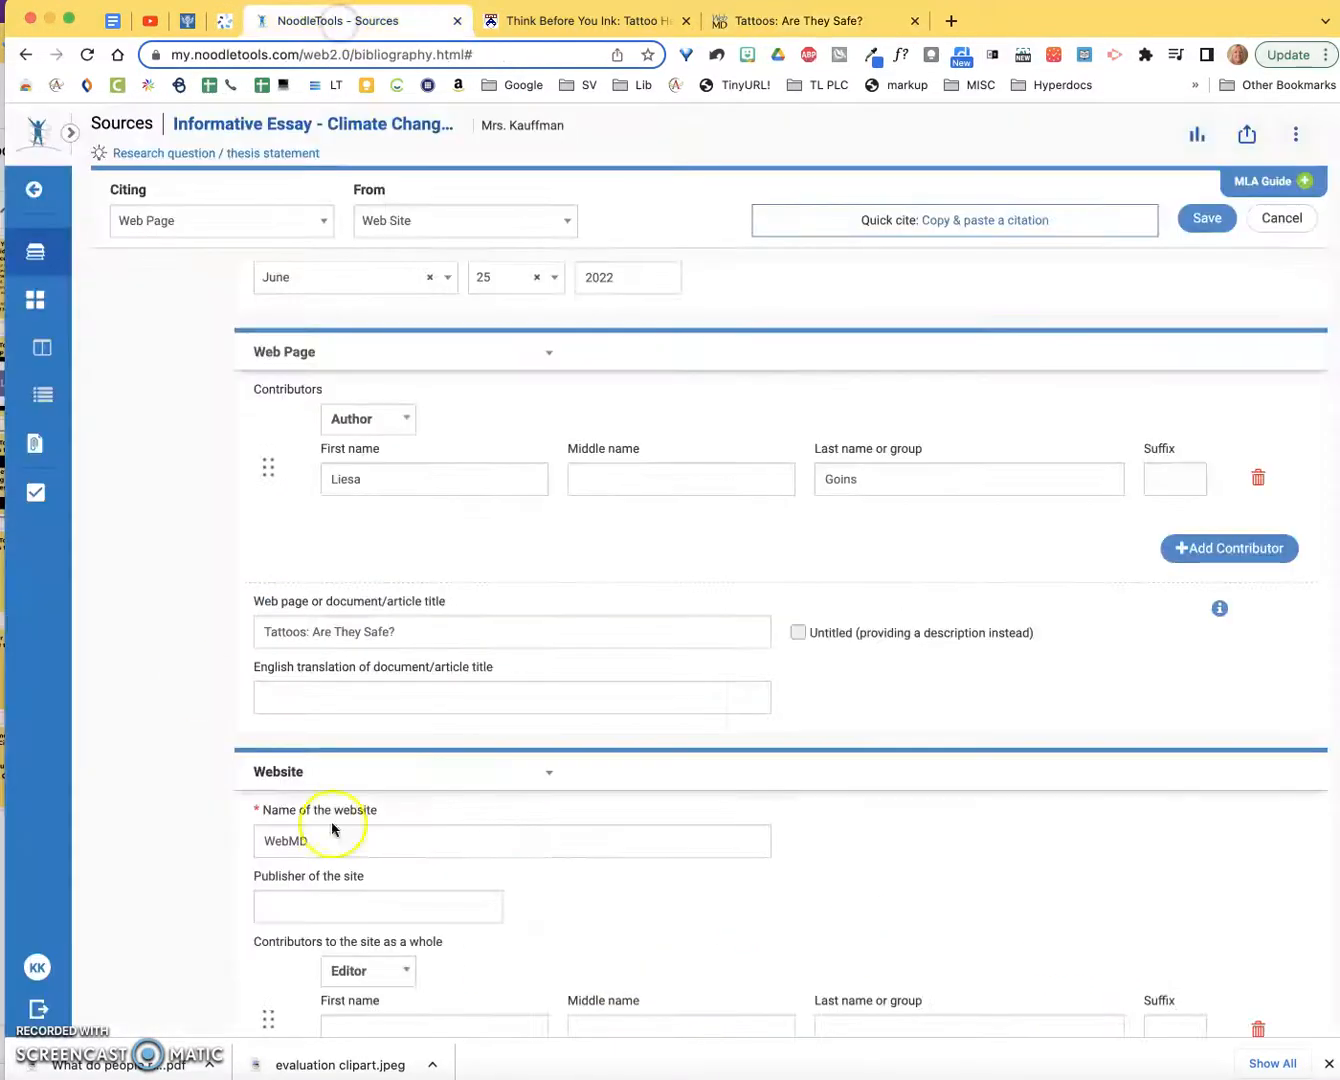
scroll(492, 867, "down", 3)
scroll(490, 877, "down", 4)
scroll(683, 831, "up", 9)
left_click(1203, 220)
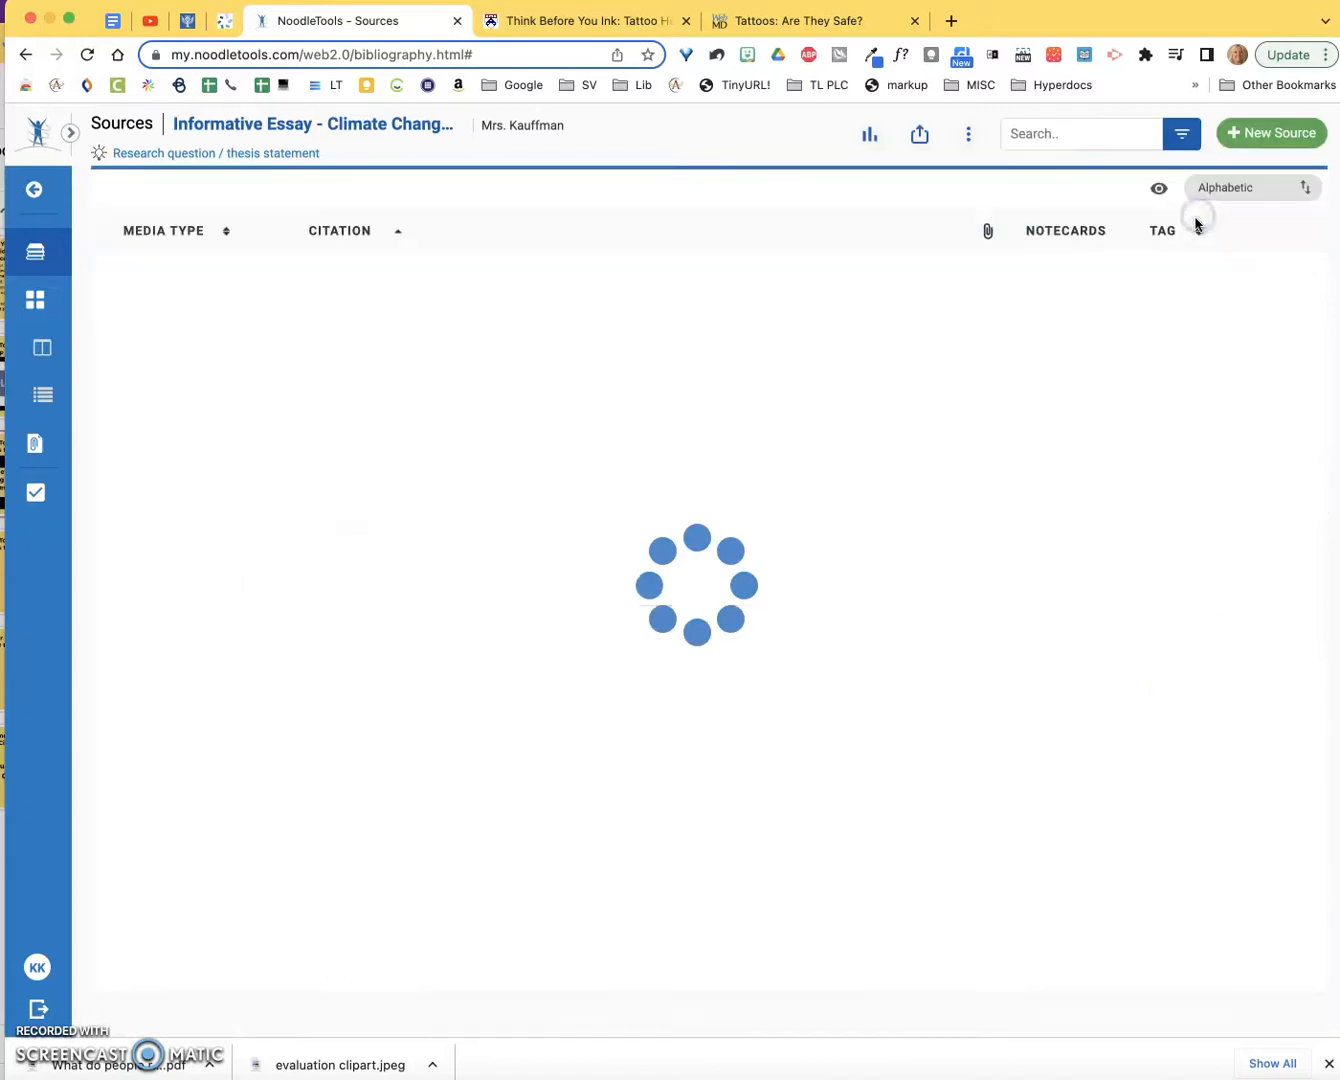